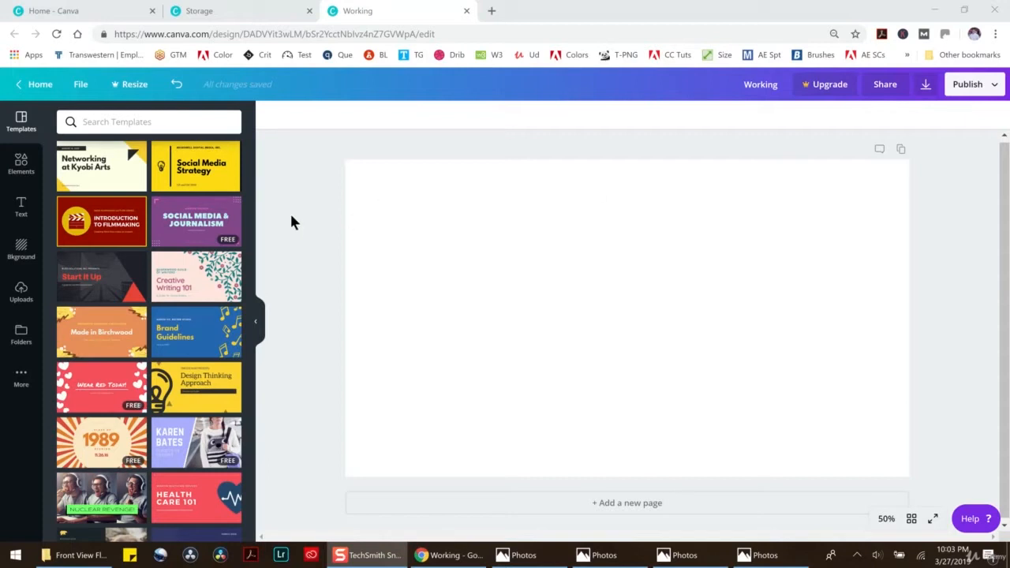
# Add a square shape to the Working design and flatten it into a thin horizontal bar, checking the Storage design for reference
pyautogui.click(21, 164)
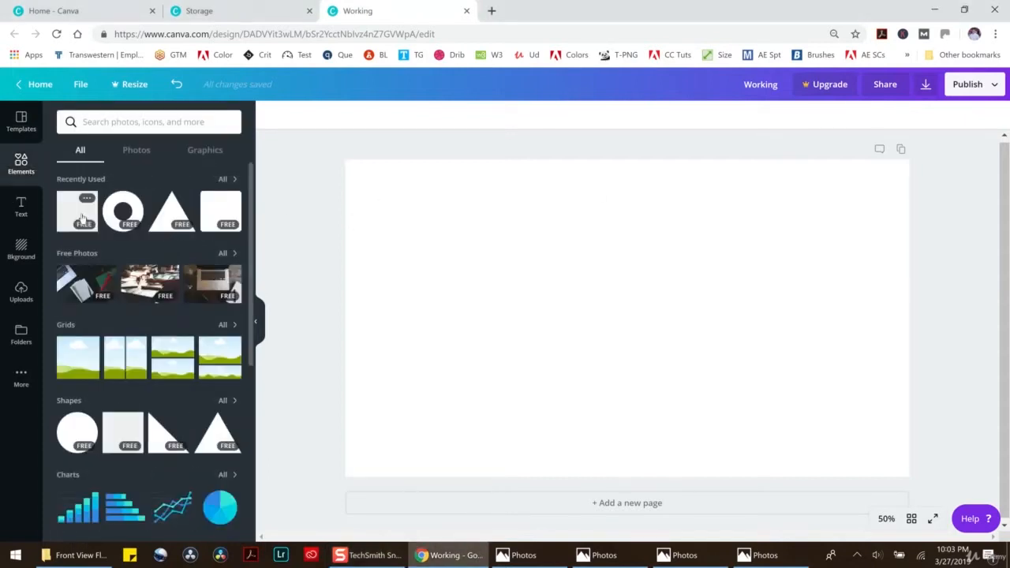
pyautogui.click(82, 217)
pyautogui.moveTo(627, 448); pyautogui.dragTo(621, 266)
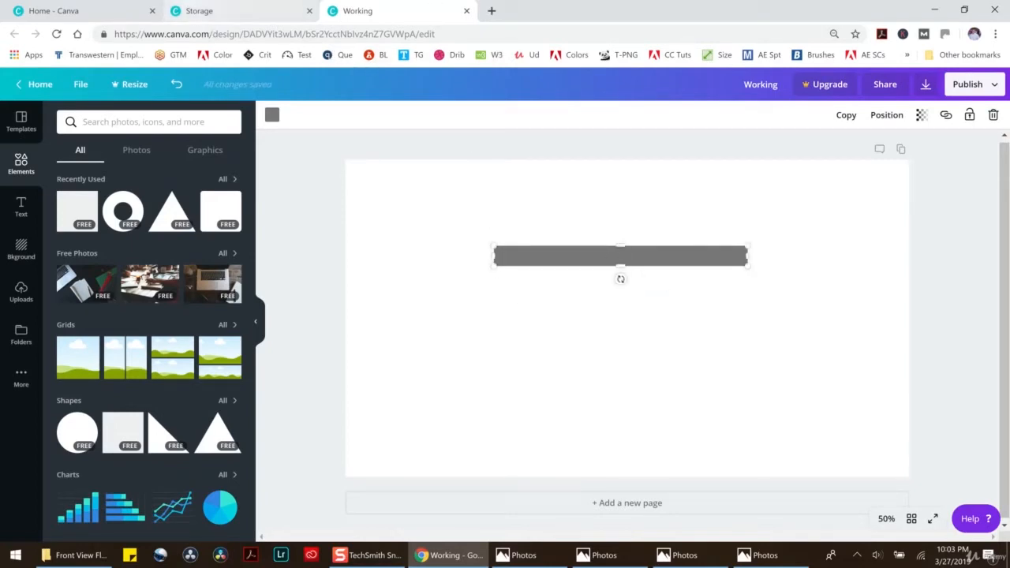
pyautogui.click(243, 11)
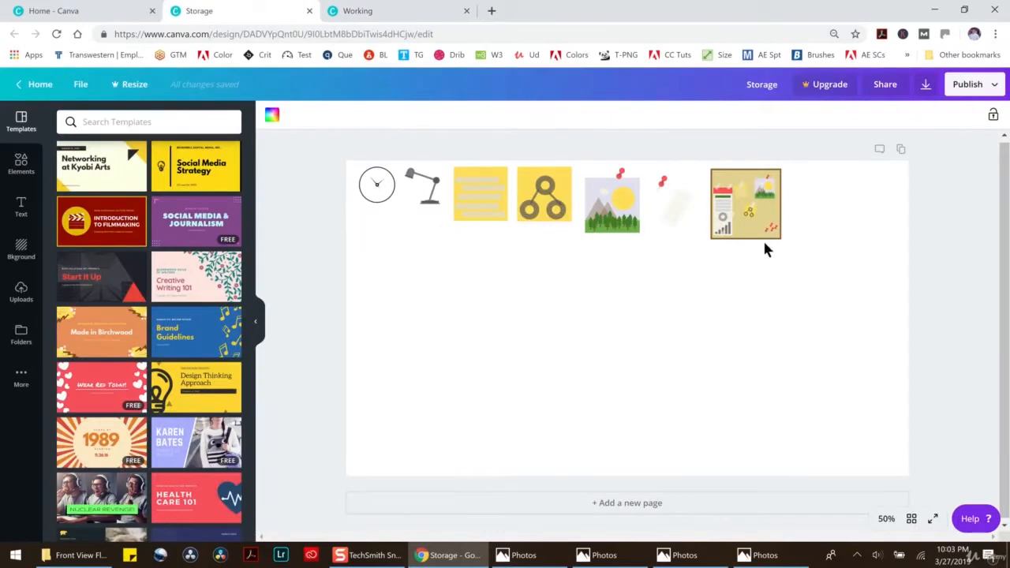
pyautogui.click(359, 11)
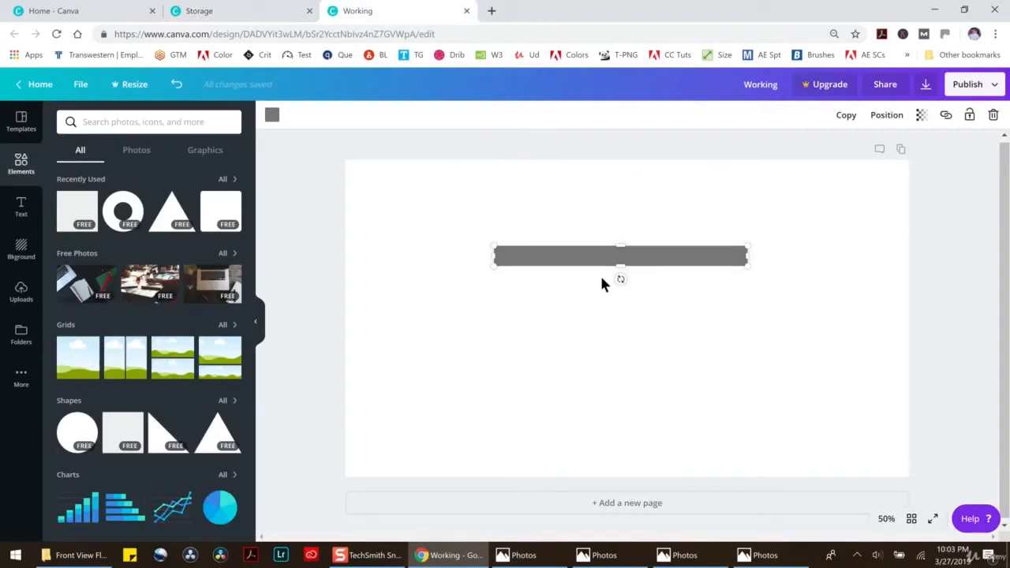
# Lengthen the grey bar at both ends, thin it slightly and centre it on the page
pyautogui.moveTo(747, 256); pyautogui.dragTo(835, 257)
pyautogui.moveTo(665, 247); pyautogui.dragTo(664, 248)
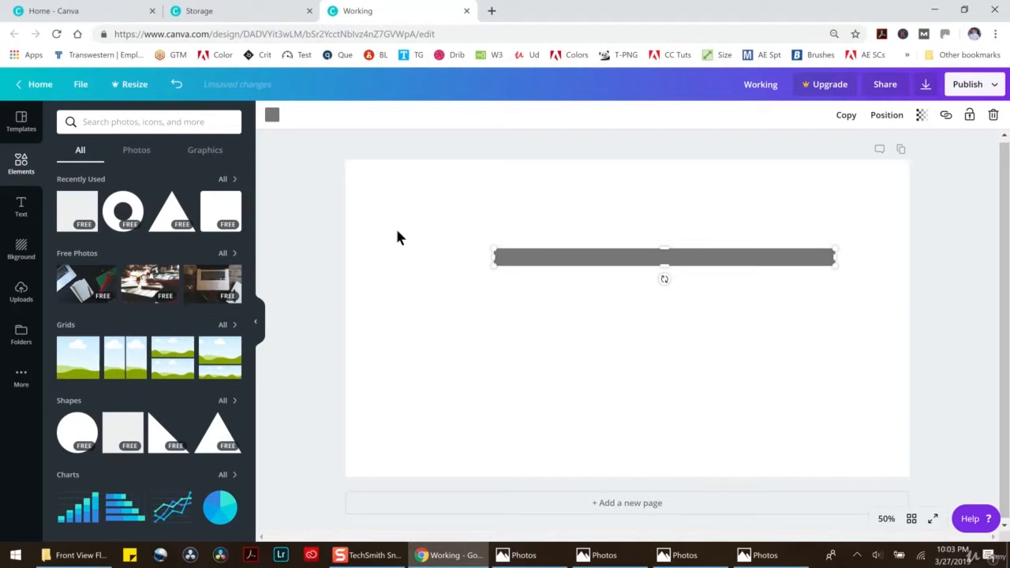
pyautogui.moveTo(495, 256); pyautogui.dragTo(455, 255)
pyautogui.moveTo(616, 255); pyautogui.dragTo(603, 317)
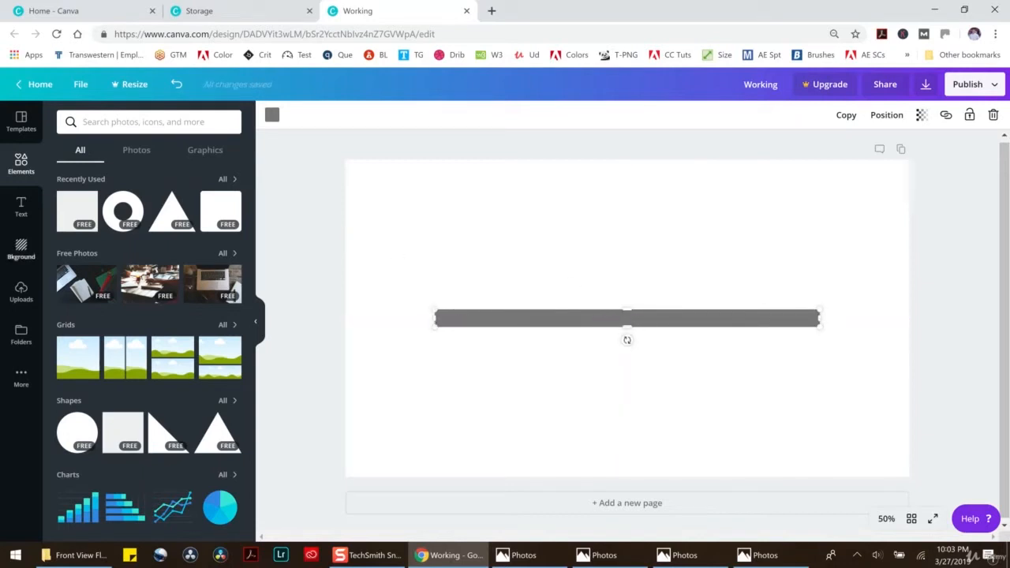
# Recolour the bar with the custom brown #8f6b41
pyautogui.click(271, 115)
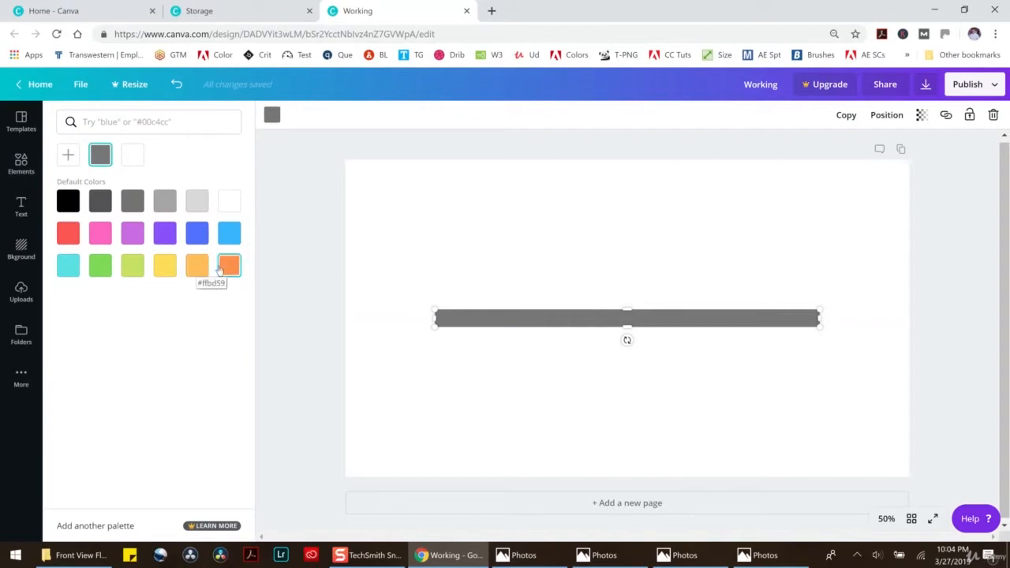
pyautogui.click(67, 233)
pyautogui.click(68, 155)
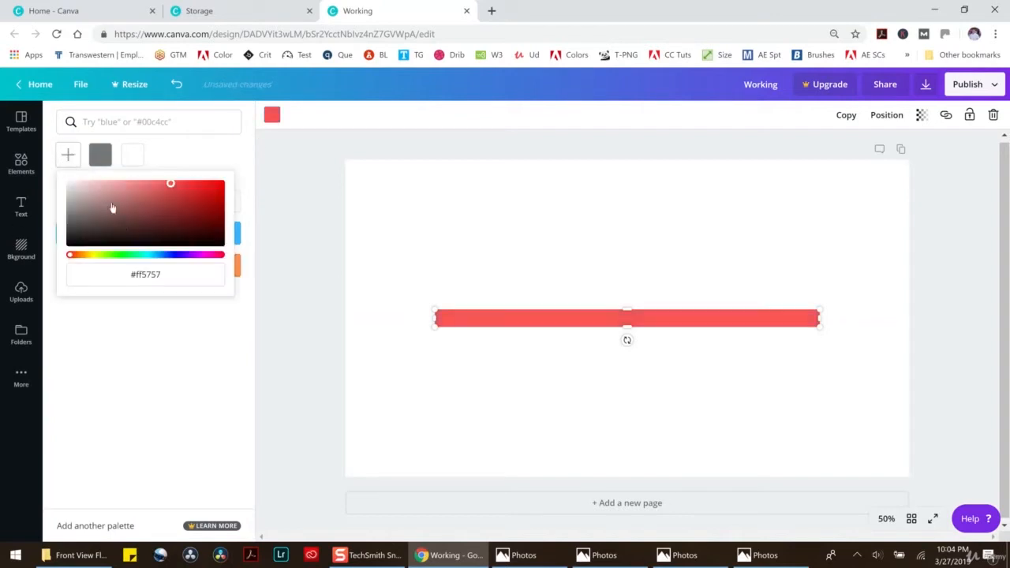
pyautogui.moveTo(170, 185); pyautogui.dragTo(158, 215)
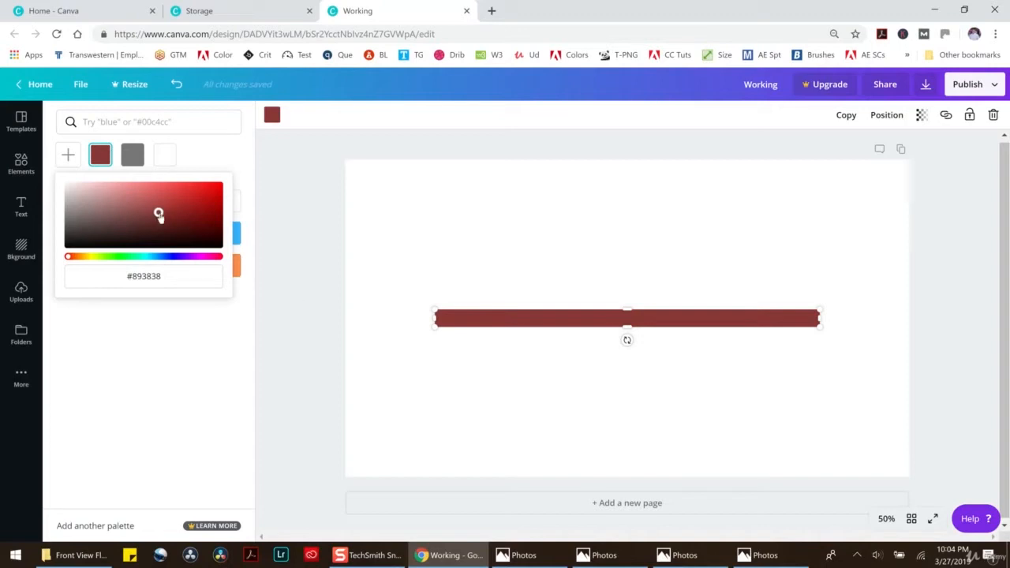
pyautogui.moveTo(158, 213)
pyautogui.mouseDown()
pyautogui.moveTo(144, 214)
pyautogui.moveTo(147, 205)
pyautogui.moveTo(149, 215)
pyautogui.mouseUp()
pyautogui.moveTo(75, 260); pyautogui.dragTo(79, 261)
pyautogui.moveTo(149, 214); pyautogui.dragTo(152, 211)
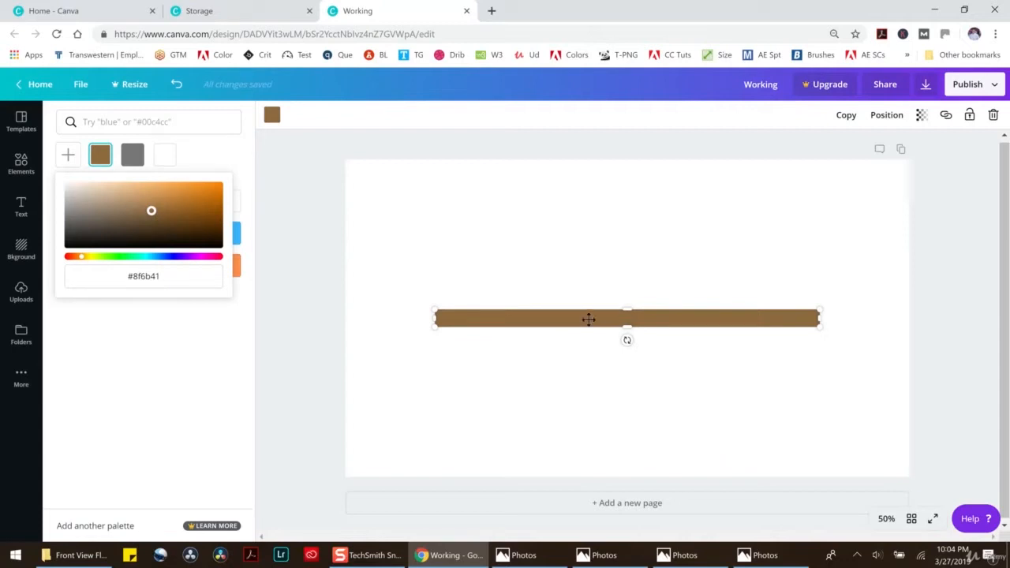
# Duplicate the bar, shorten the copy into a small leg near the left end's underside, and place a second leg near the right end
pyautogui.moveTo(584, 342); pyautogui.dragTo(603, 372)
pyautogui.moveTo(806, 372); pyautogui.dragTo(479, 345)
pyautogui.hotkey('ctrl', 'v')
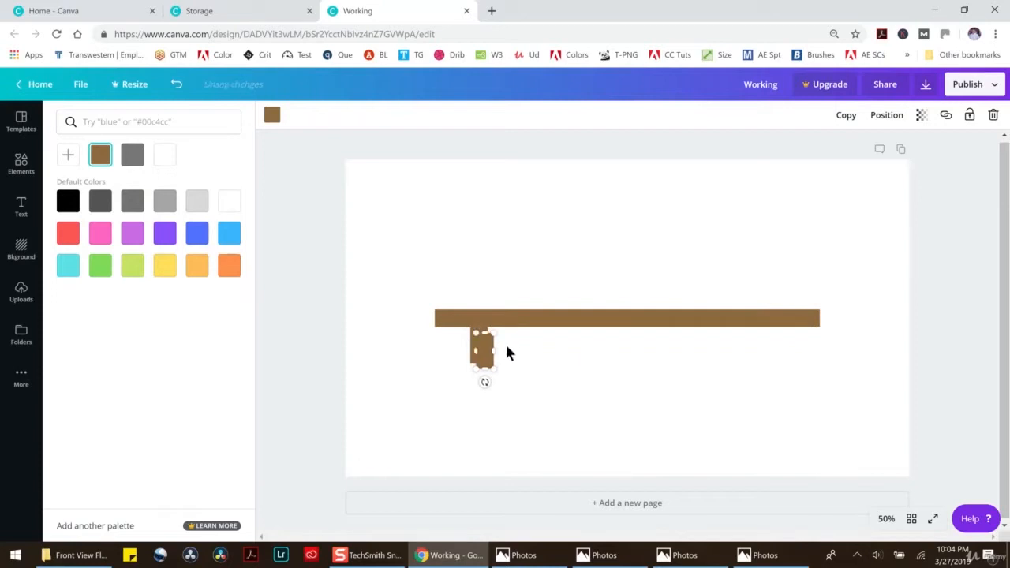
pyautogui.moveTo(488, 349); pyautogui.dragTo(788, 344)
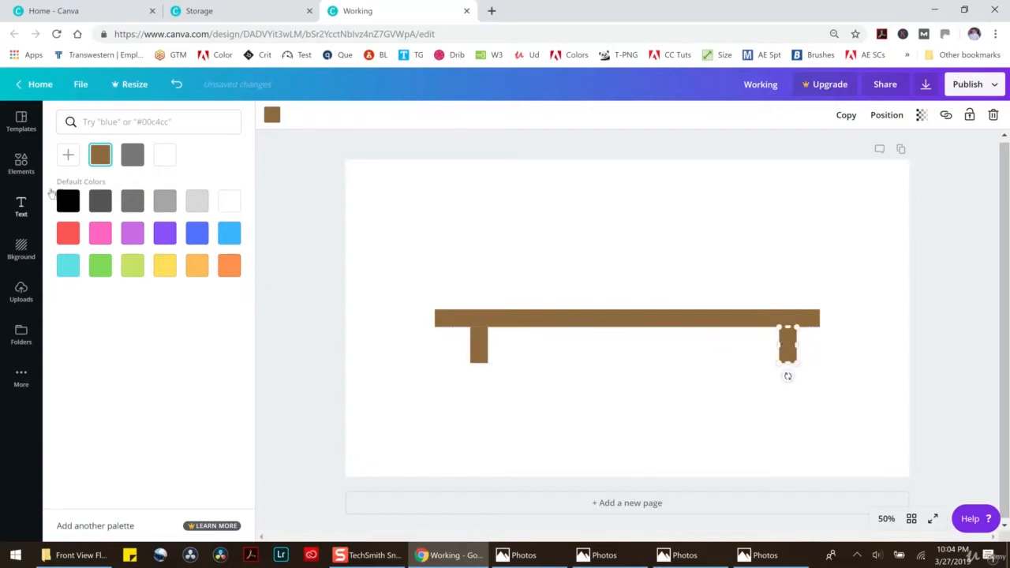
# Add a square, shrink it into a small grey spacer, and fit it between the bar's left end and the left leg
pyautogui.click(272, 119)
pyautogui.moveTo(83, 209); pyautogui.dragTo(632, 326)
pyautogui.moveTo(710, 222); pyautogui.dragTo(514, 418)
pyautogui.moveTo(481, 451); pyautogui.dragTo(435, 355)
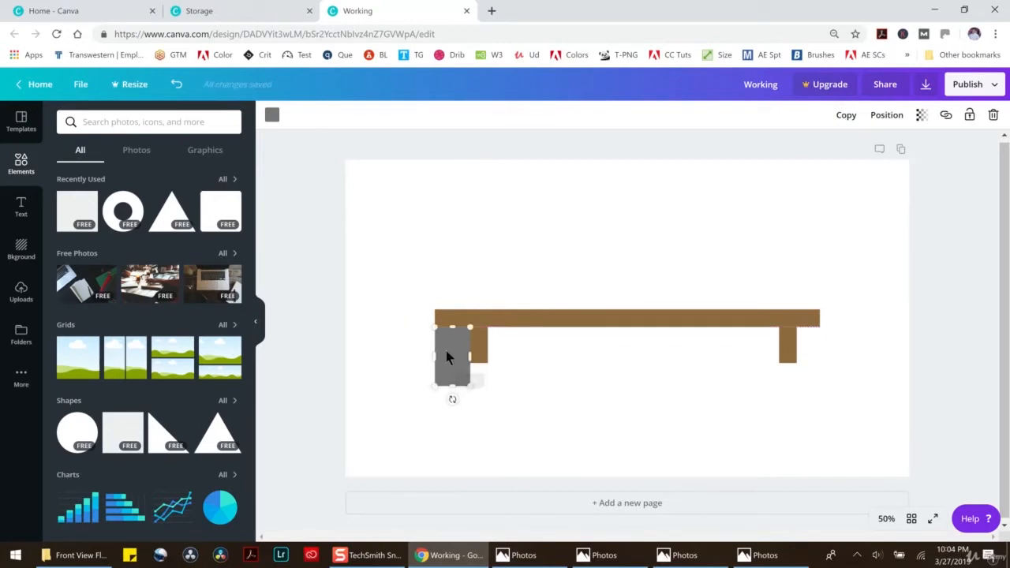
pyautogui.click(408, 335)
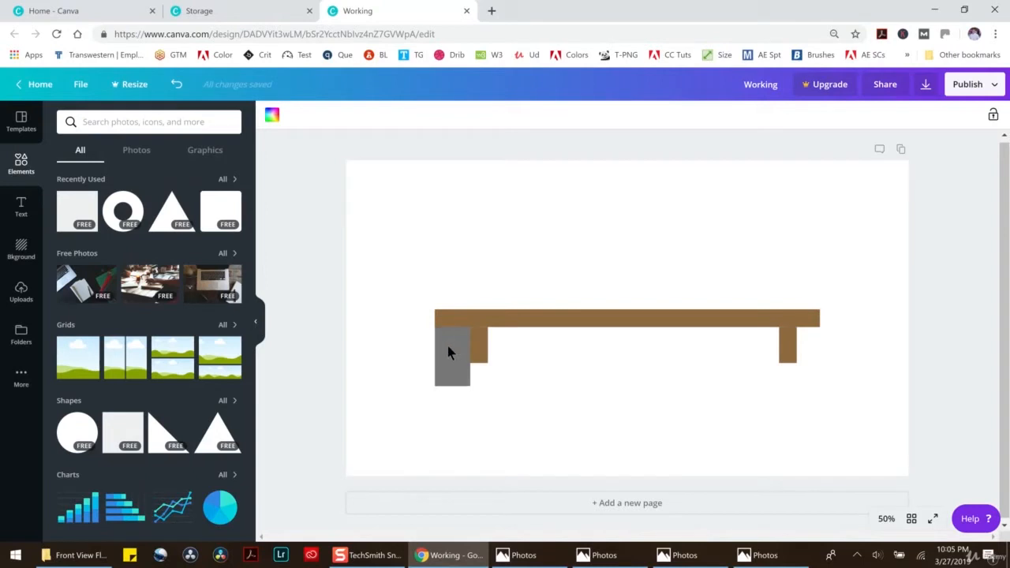
# Align the grey spacer with the bar's right end, set the right leg against it, and move the spacer below the bar
pyautogui.moveTo(447, 353); pyautogui.dragTo(792, 344)
pyautogui.click(783, 347)
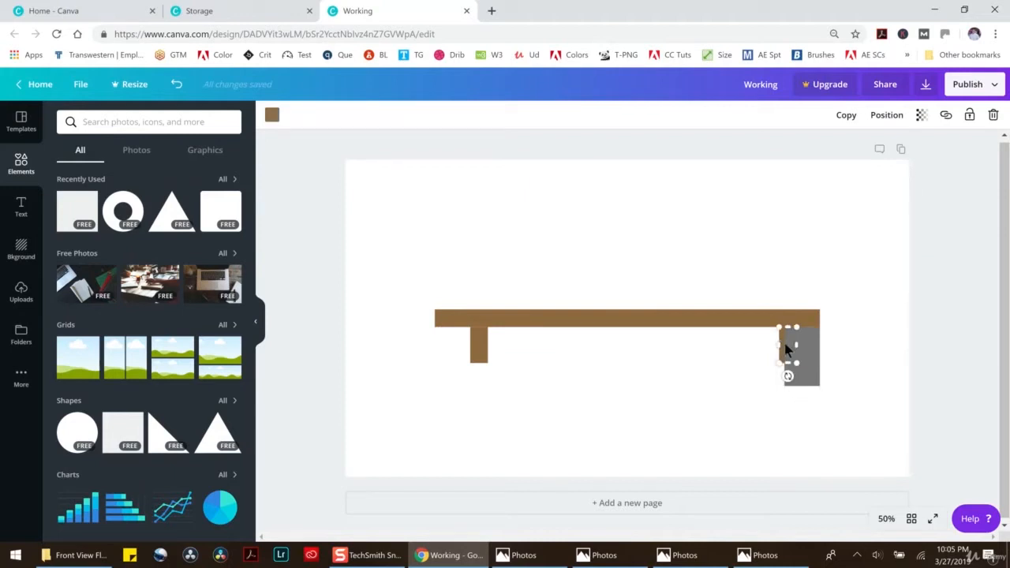
pyautogui.moveTo(785, 341); pyautogui.dragTo(652, 386)
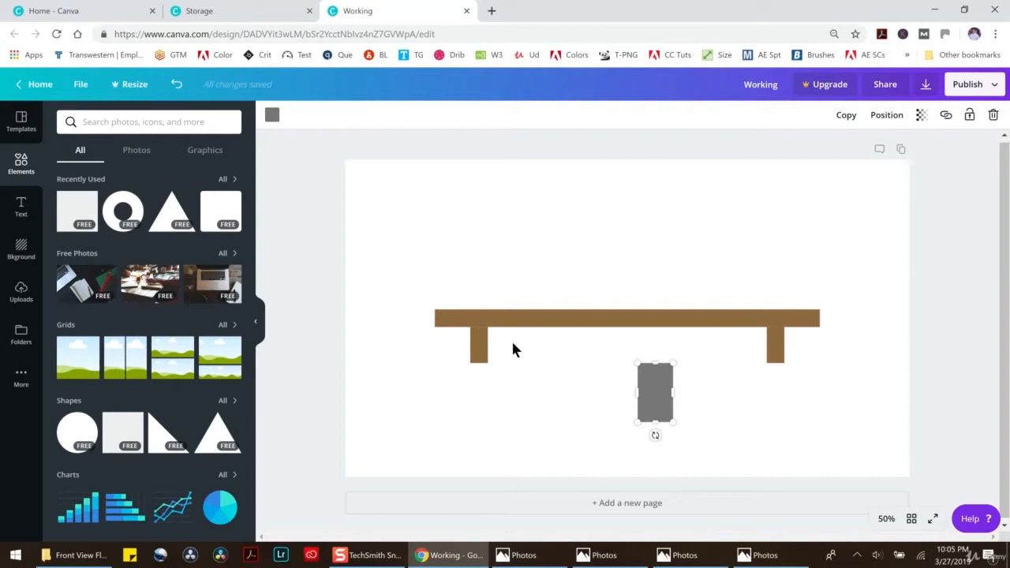
# Duplicate the right leg and place the copy under the centre of the bar
pyautogui.click(774, 344)
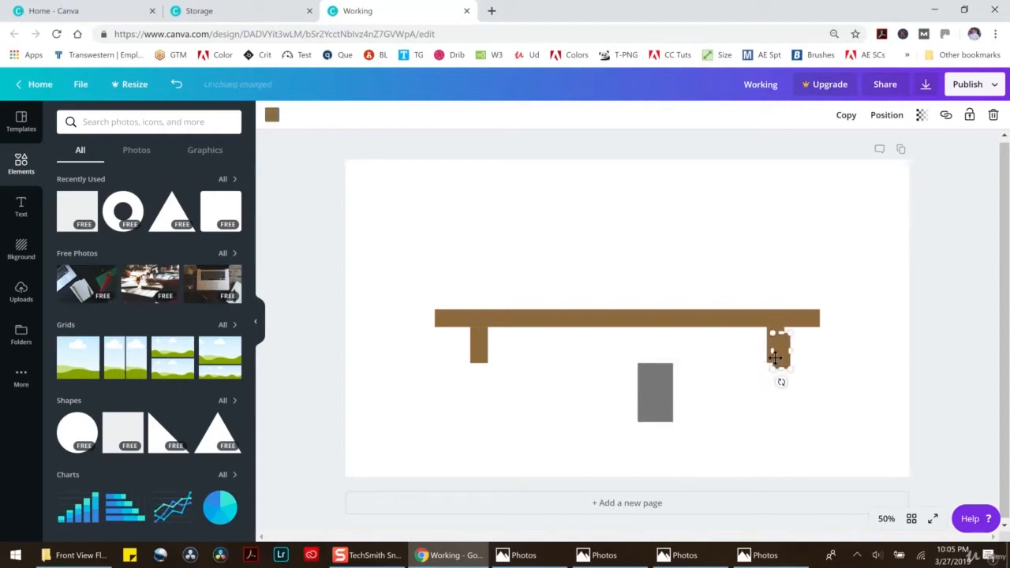
pyautogui.moveTo(777, 351); pyautogui.dragTo(627, 347)
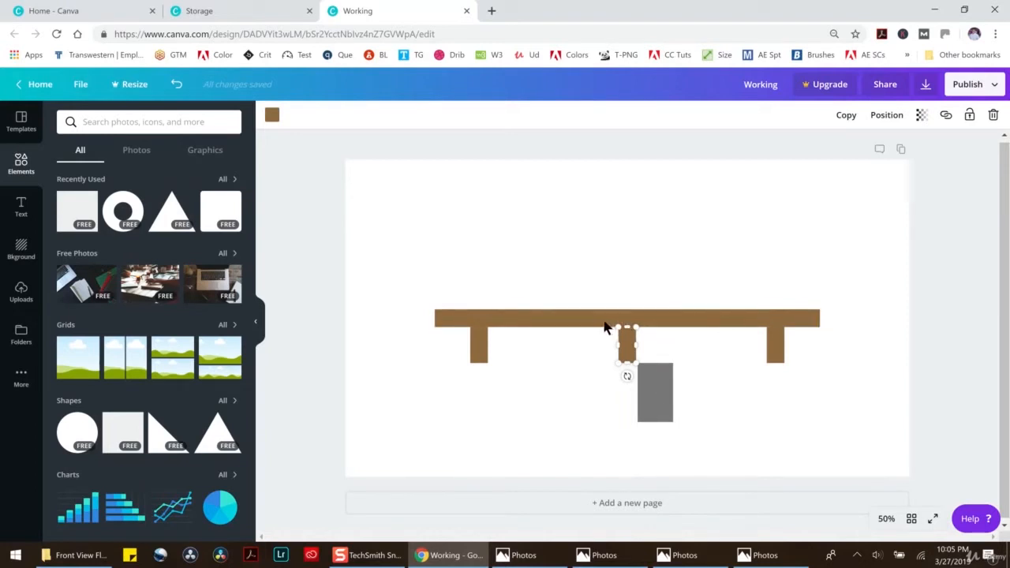
# Stretch the grey spacer between the middle and right legs, compare it with the left gap, and delete the spacer
pyautogui.click(656, 392)
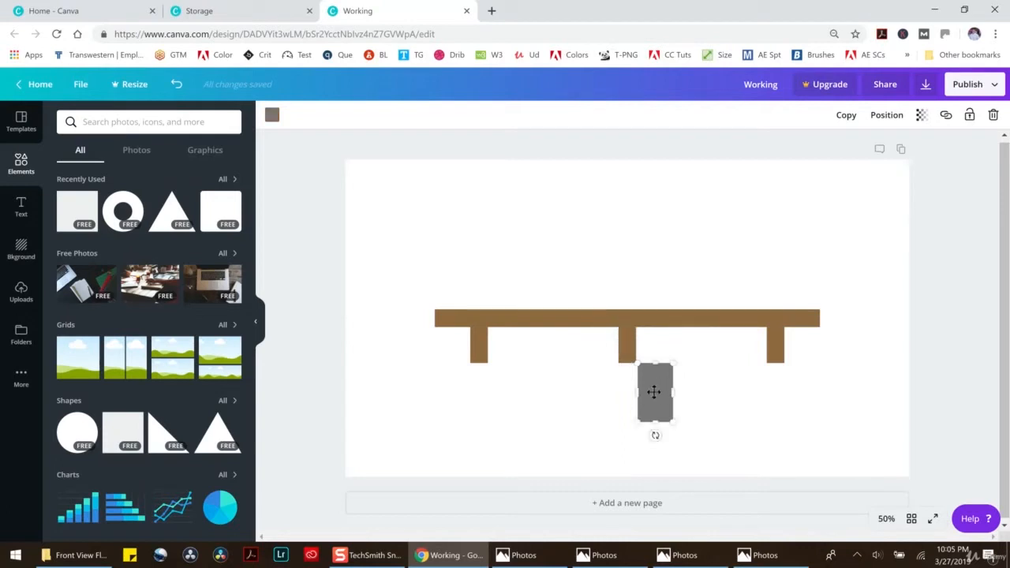
pyautogui.moveTo(675, 390); pyautogui.dragTo(768, 357)
pyautogui.moveTo(708, 349); pyautogui.dragTo(560, 345)
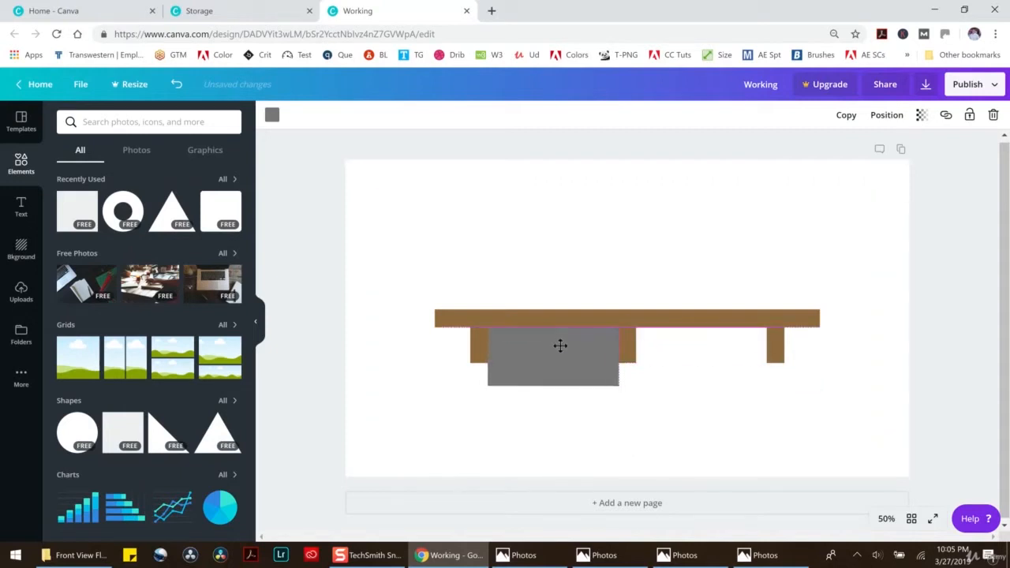
pyautogui.click(713, 387)
pyautogui.click(544, 327)
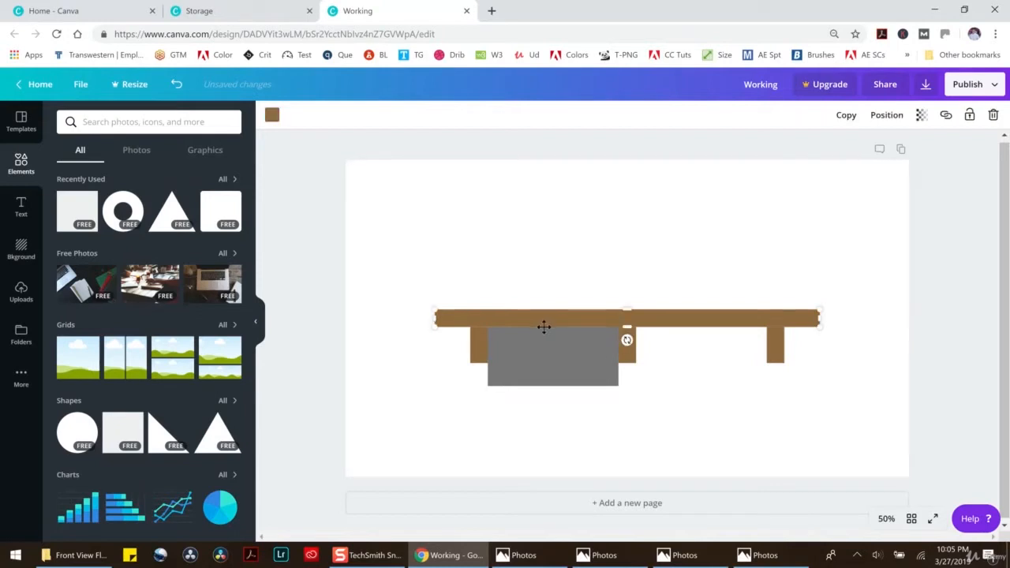
pyautogui.click(553, 343)
pyautogui.press('Delete')
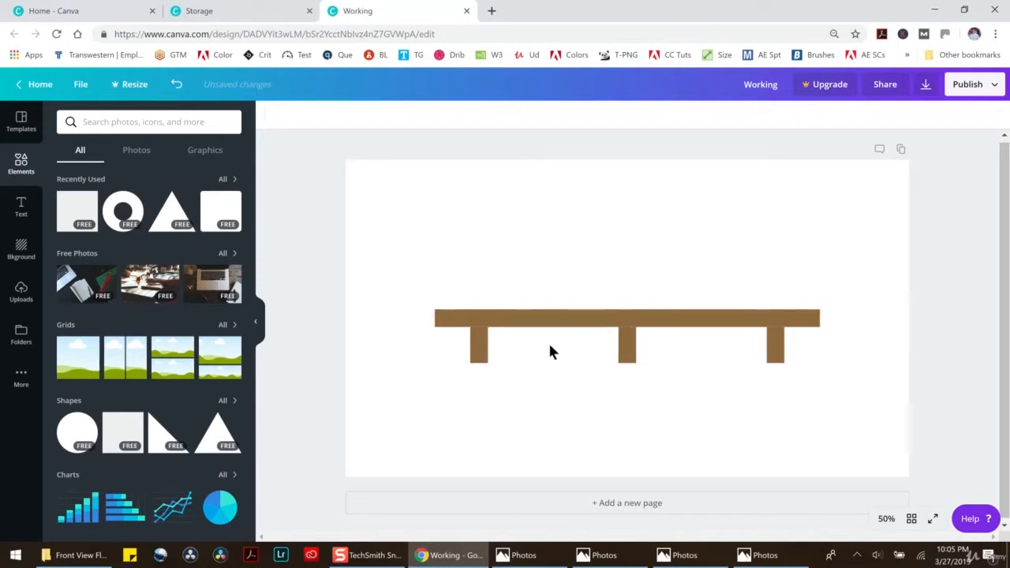
pyautogui.click(628, 339)
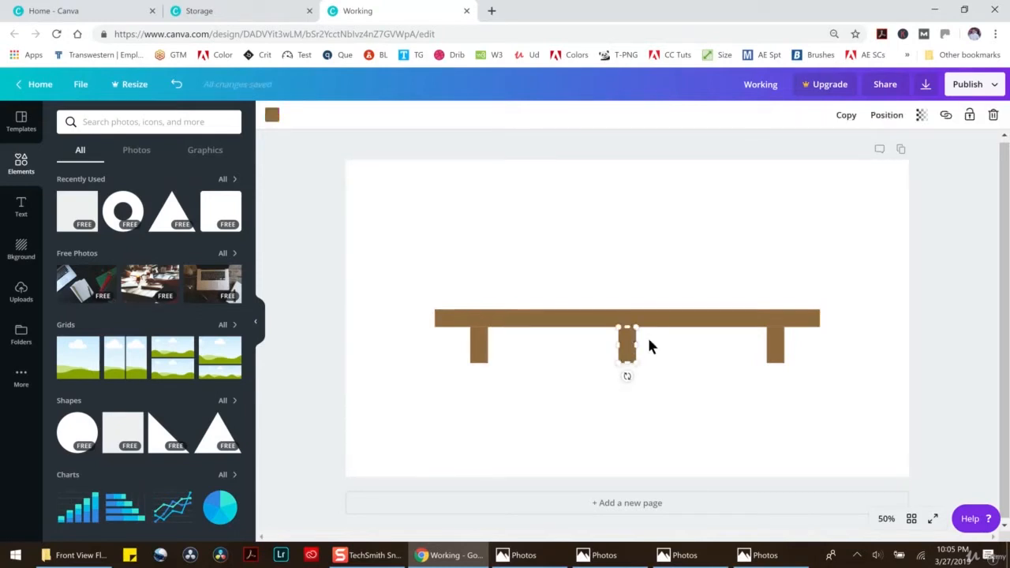
pyautogui.click(676, 348)
pyautogui.moveTo(776, 344); pyautogui.dragTo(777, 341)
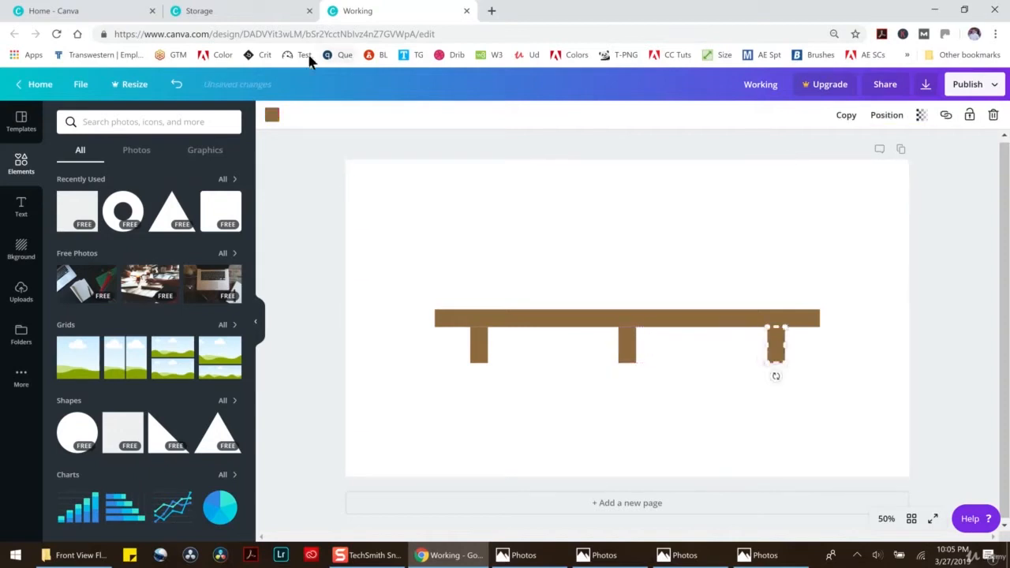
pyautogui.click(175, 84)
pyautogui.click(669, 395)
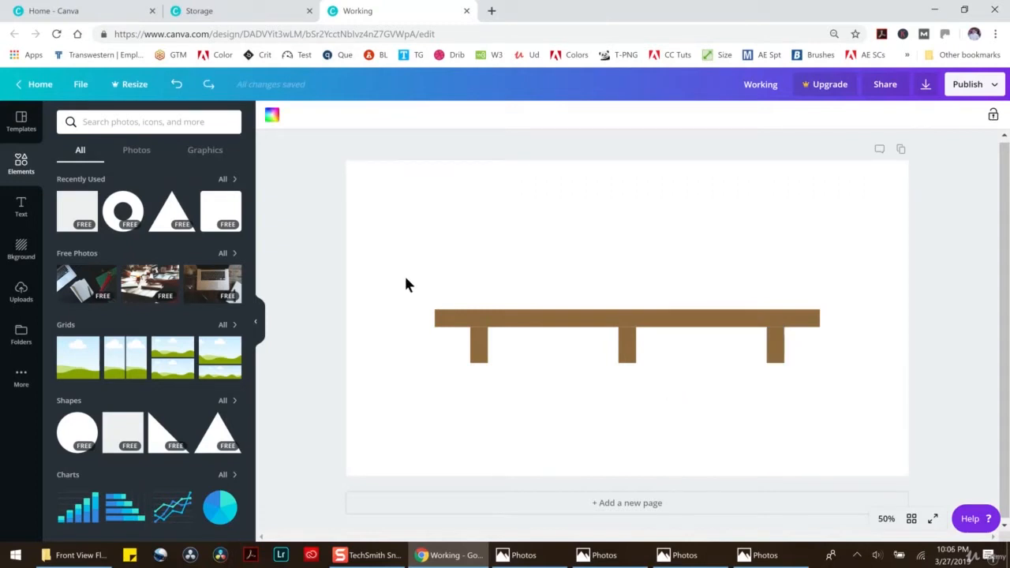
# Copy the bar and its three legs into the Storage design as a group, scaled down and placed beside the corkboard
pyautogui.moveTo(405, 278); pyautogui.dragTo(844, 391)
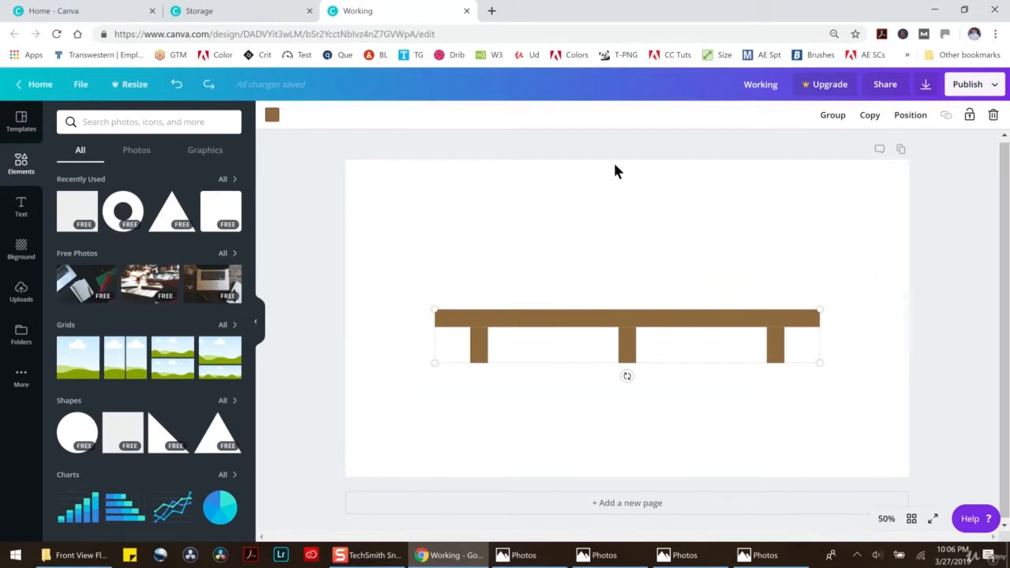
pyautogui.click(255, 12)
pyautogui.hotkey('ctrl', 'v')
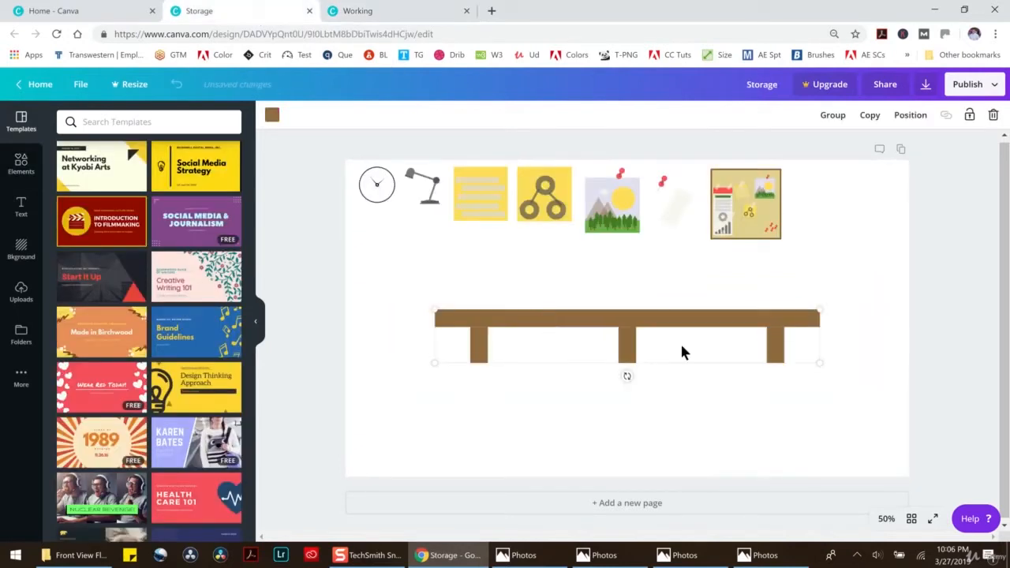
pyautogui.click(833, 116)
pyautogui.moveTo(820, 357); pyautogui.dragTo(521, 284)
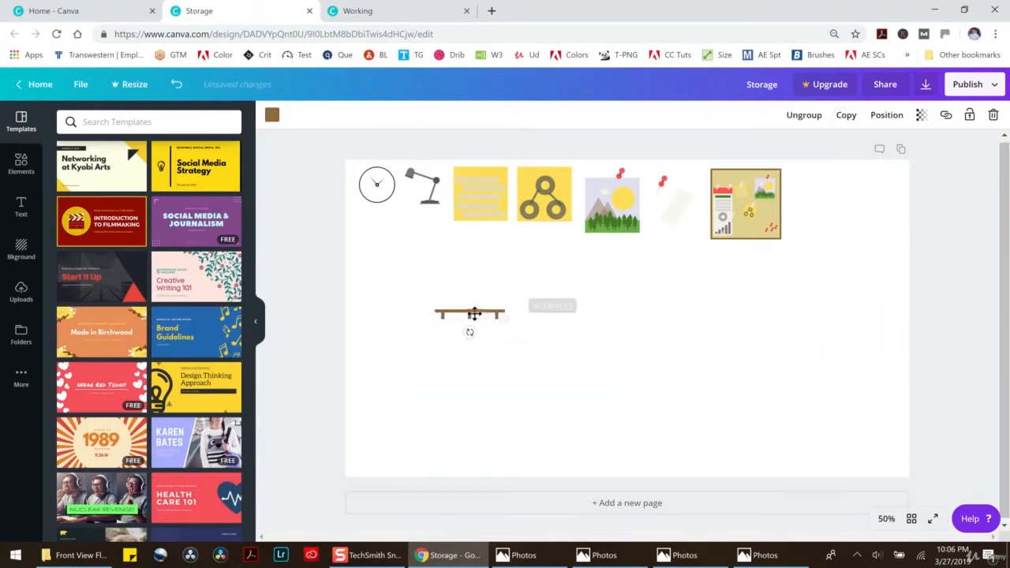
pyautogui.moveTo(474, 313); pyautogui.dragTo(850, 183)
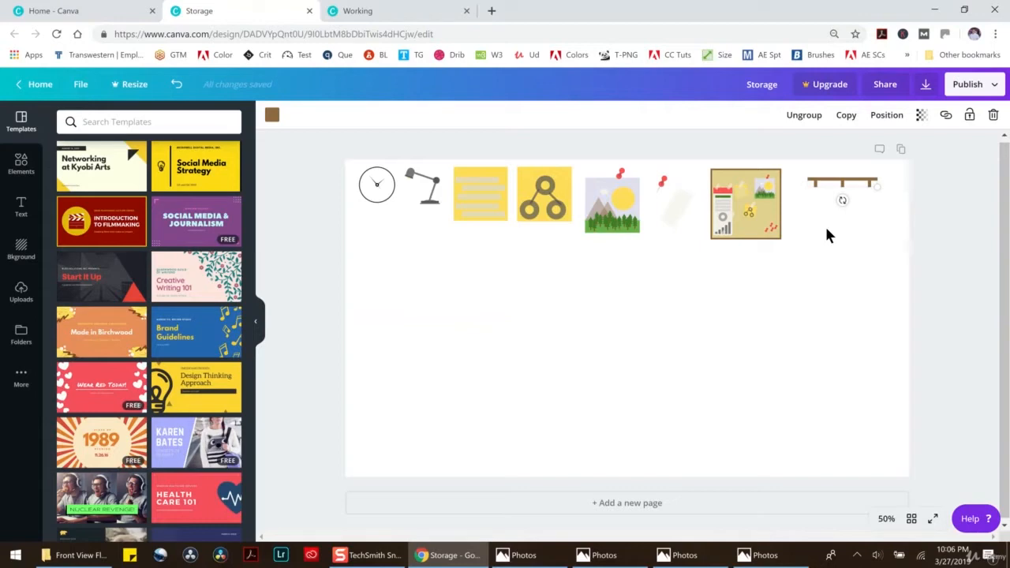
# Return to the Working design and move the entire shelf straight down near the page's lower edge
pyautogui.click(371, 11)
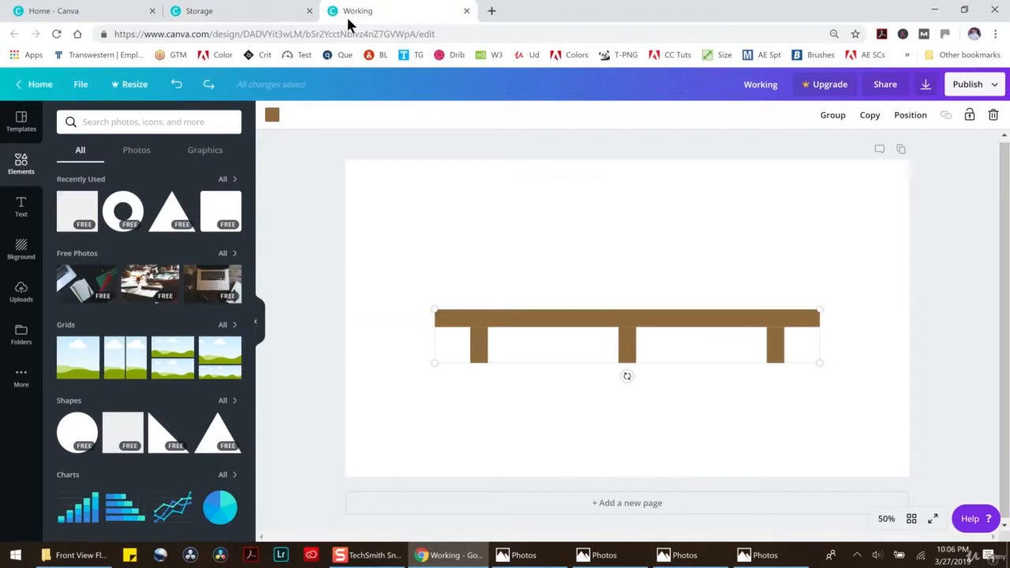
pyautogui.click(489, 225)
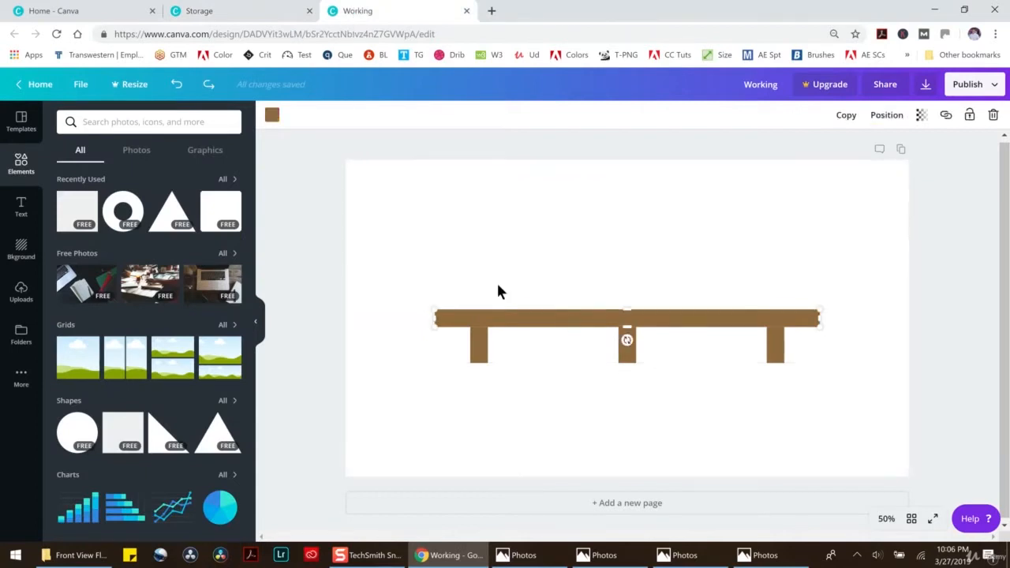
pyautogui.moveTo(419, 251); pyautogui.dragTo(876, 428)
pyautogui.moveTo(672, 316); pyautogui.dragTo(671, 434)
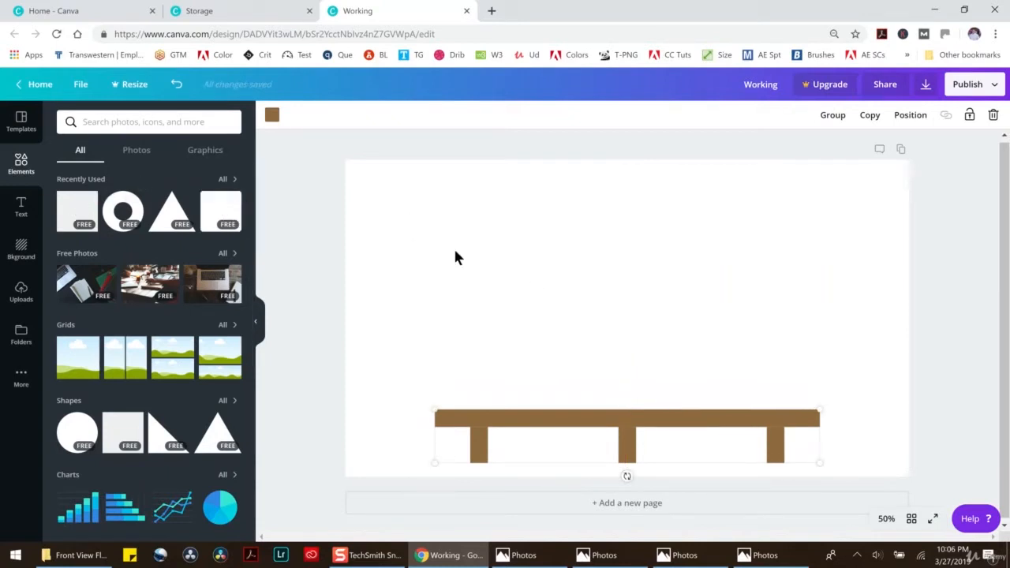
# Add a rounded square and reshape it into a tall narrow rounded rectangle standing above the shelf
pyautogui.click(221, 216)
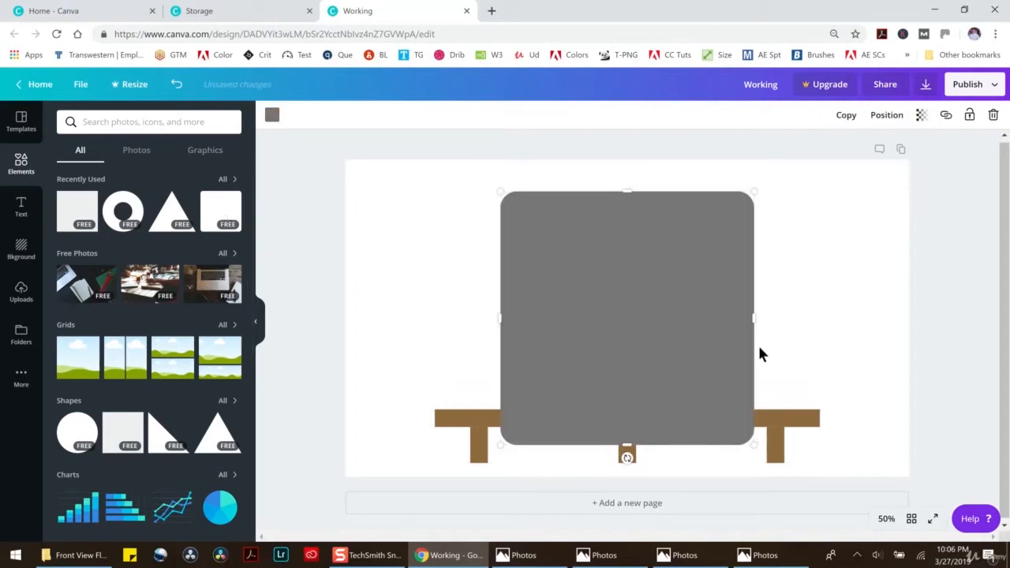
pyautogui.moveTo(753, 316); pyautogui.dragTo(573, 277)
pyautogui.moveTo(542, 192)
pyautogui.mouseDown()
pyautogui.moveTo(546, 213)
pyautogui.moveTo(516, 239)
pyautogui.moveTo(535, 228)
pyautogui.moveTo(538, 180)
pyautogui.moveTo(541, 189)
pyautogui.mouseUp()
pyautogui.moveTo(565, 443); pyautogui.dragTo(550, 386)
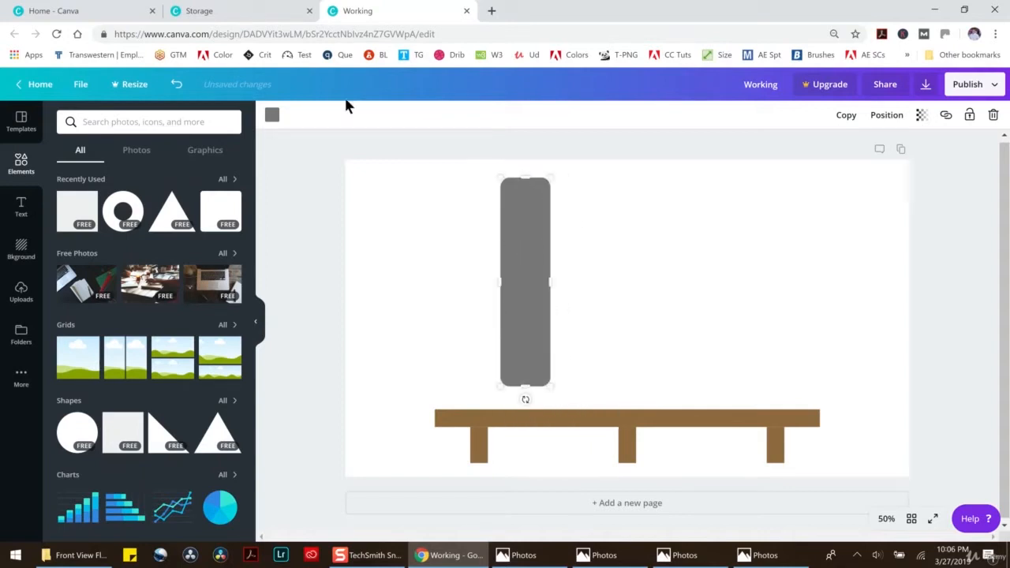
# Recolor the tall rounded rectangle yellow, toning #ffde59 down to a muted, darker mustard shade
pyautogui.click(271, 116)
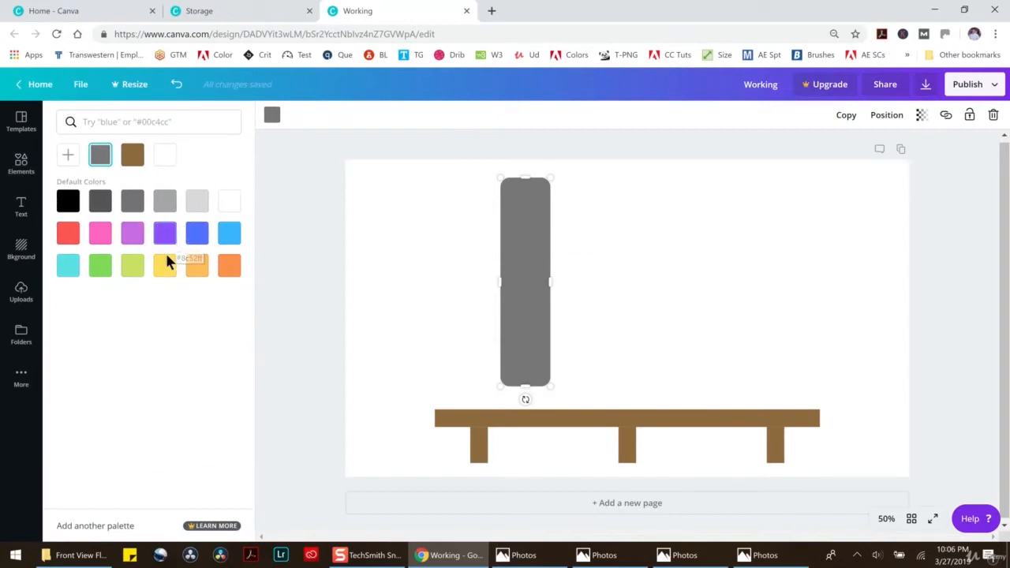
pyautogui.click(167, 257)
pyautogui.click(68, 155)
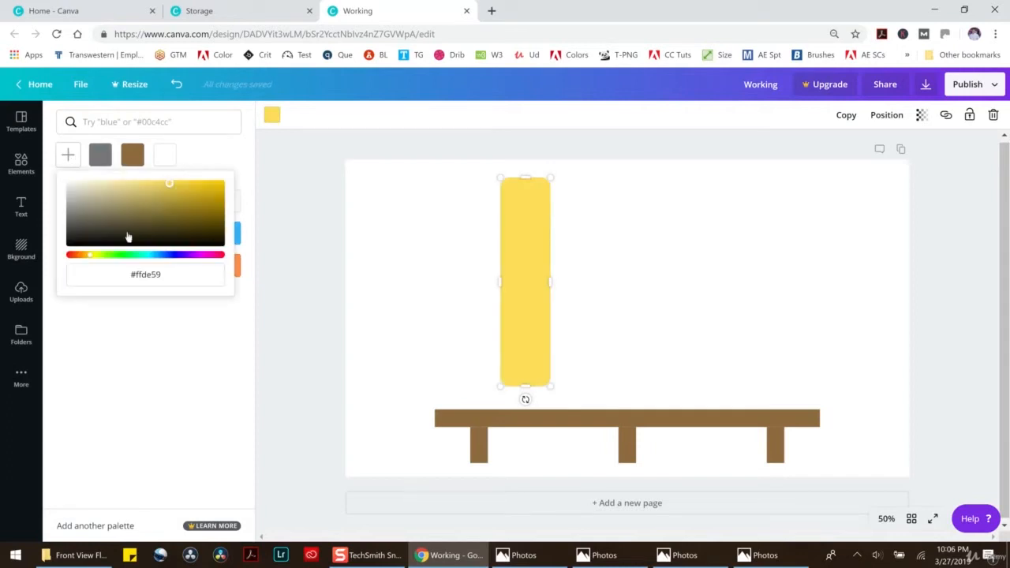
pyautogui.moveTo(165, 197); pyautogui.dragTo(150, 196)
pyautogui.click(375, 223)
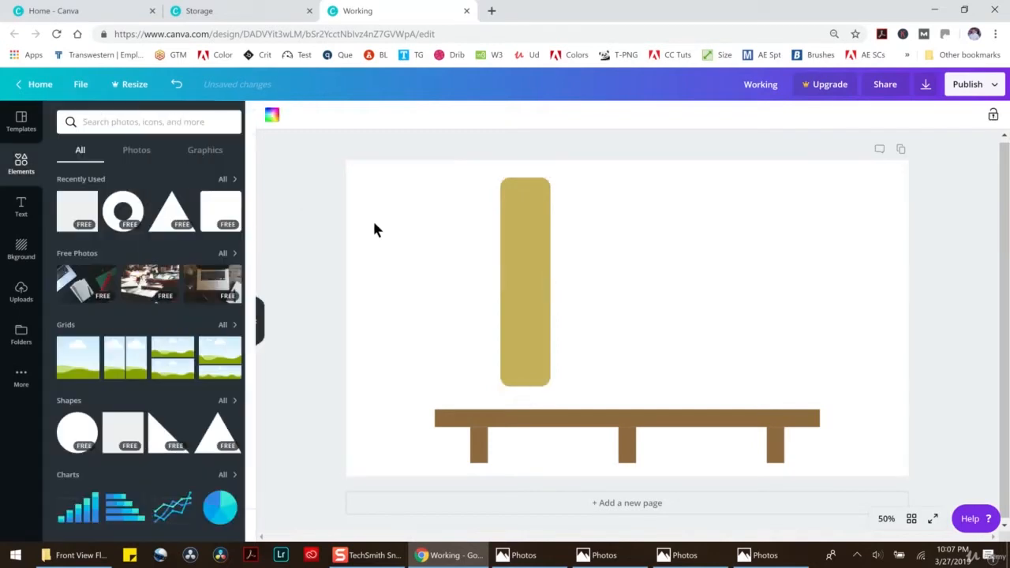
# Add a grey square and flatten it into a narrow band across the upper part of the mustard rectangle, matching its width
pyautogui.click(77, 211)
pyautogui.moveTo(627, 447); pyautogui.dragTo(663, 221)
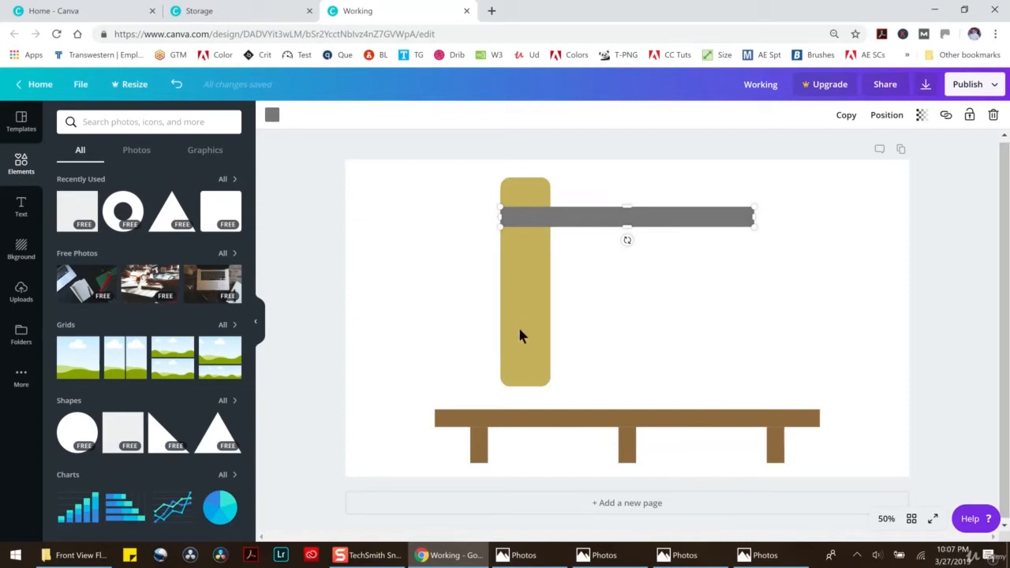
pyautogui.moveTo(754, 217); pyautogui.dragTo(549, 226)
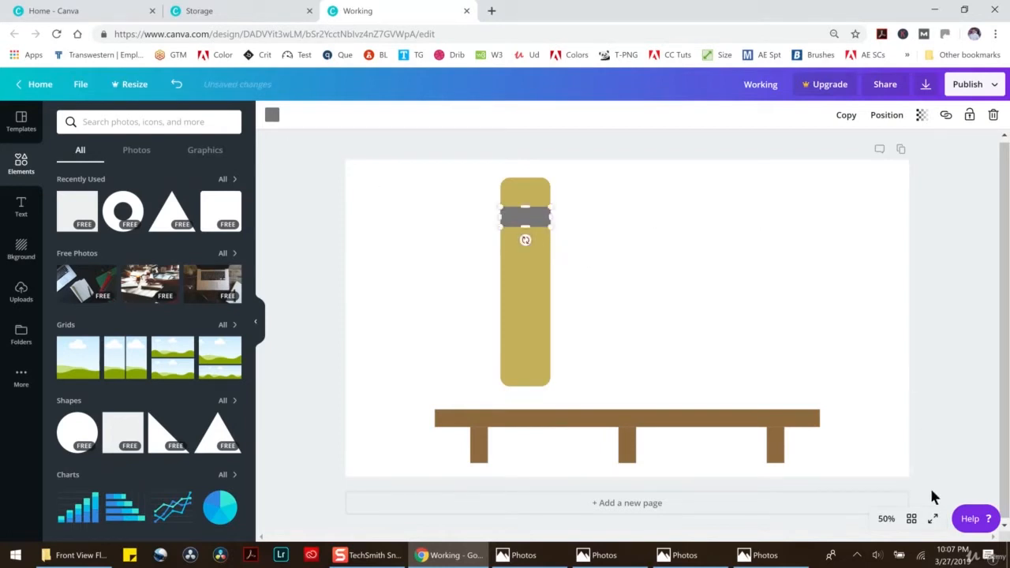
# Fine-tune the grey band's width so its right edge lines up exactly with the mustard rectangle, checking the alignment at up to 300%
pyautogui.click(887, 519)
pyautogui.click(879, 290)
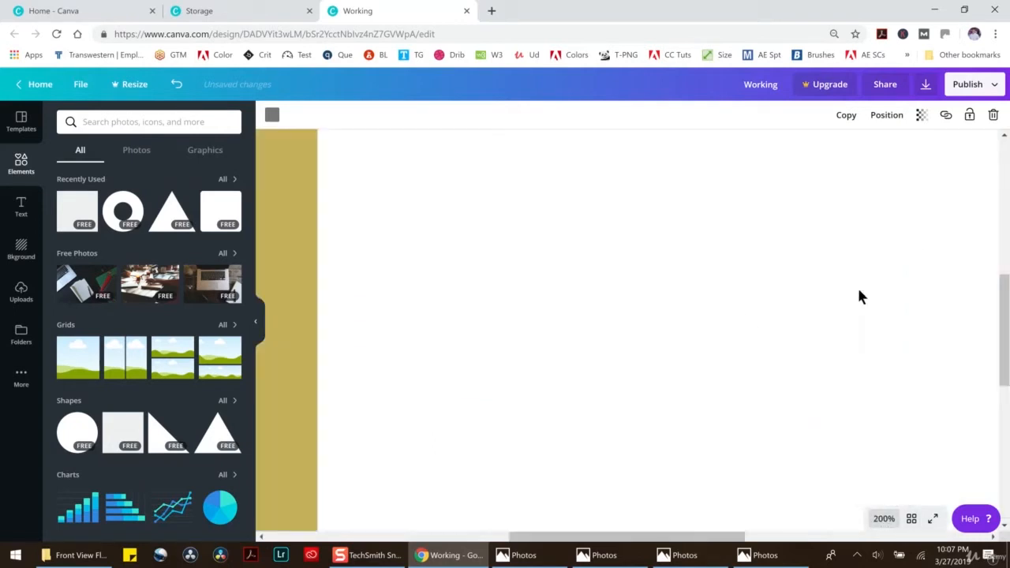
pyautogui.moveTo(718, 537); pyautogui.dragTo(592, 537)
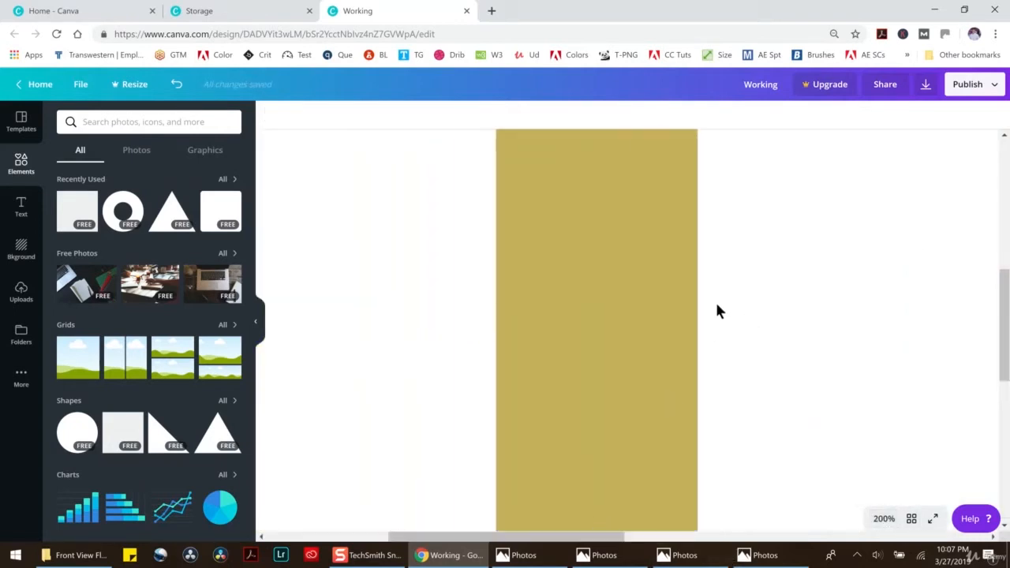
pyautogui.scroll(3, 553, 307)
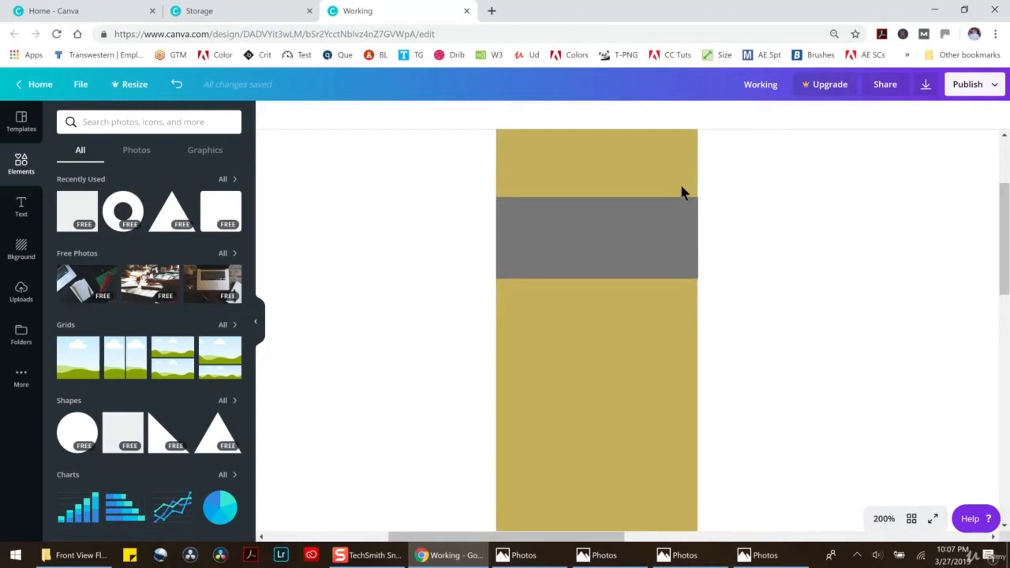
pyautogui.click(687, 250)
pyautogui.moveTo(698, 237); pyautogui.dragTo(697, 236)
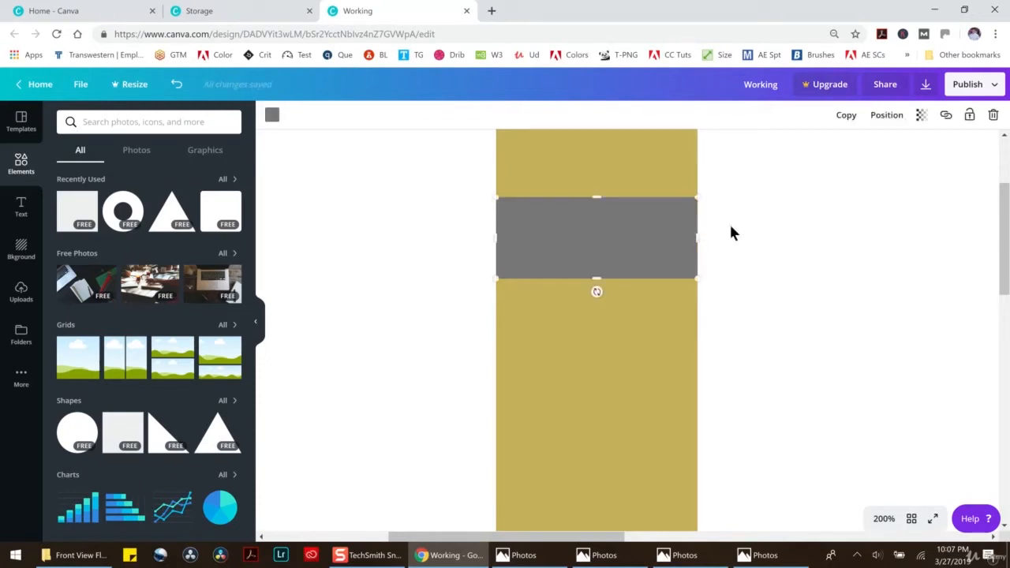
pyautogui.click(825, 394)
pyautogui.click(884, 518)
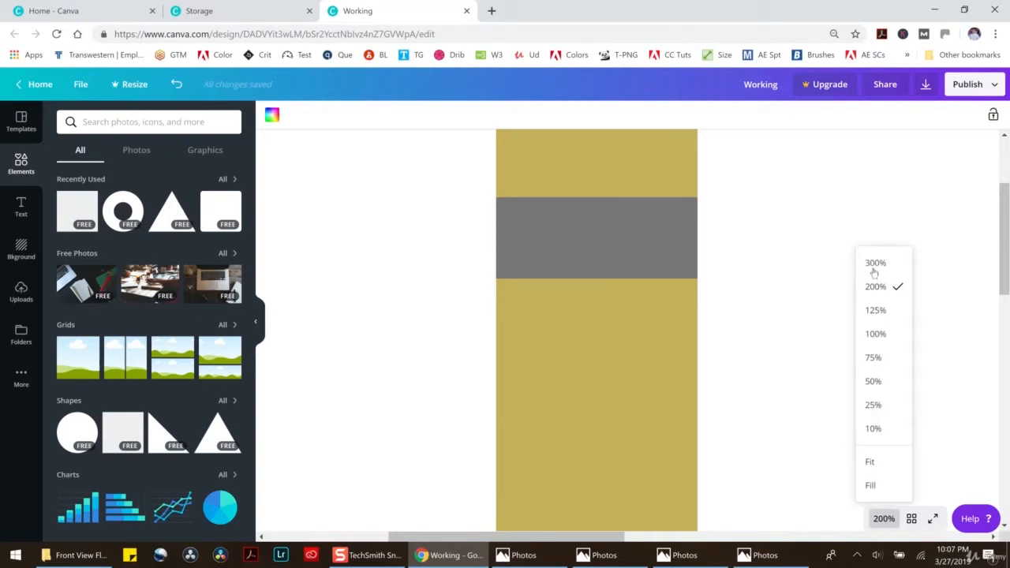
pyautogui.click(875, 266)
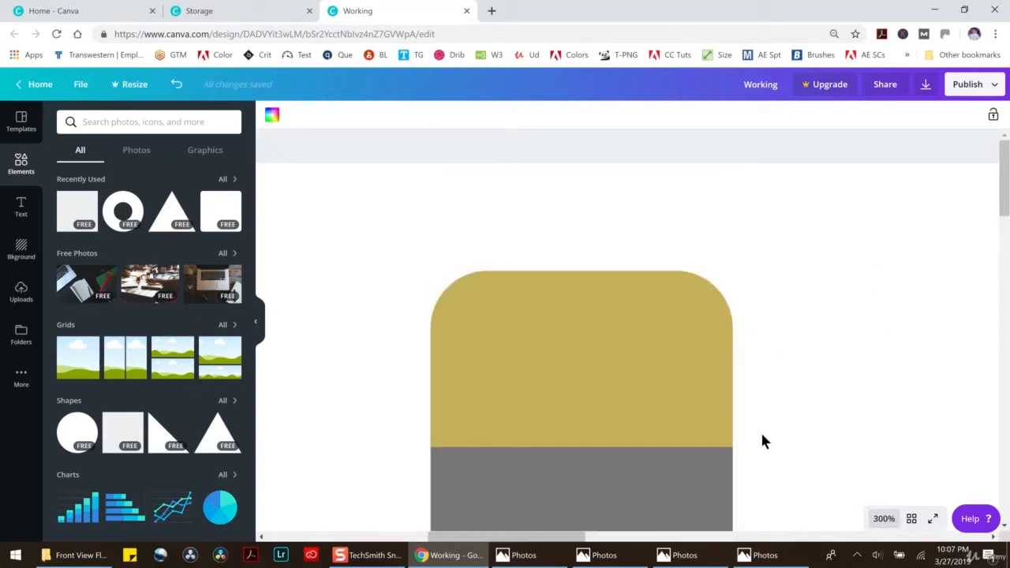
pyautogui.scroll(-2, 762, 436)
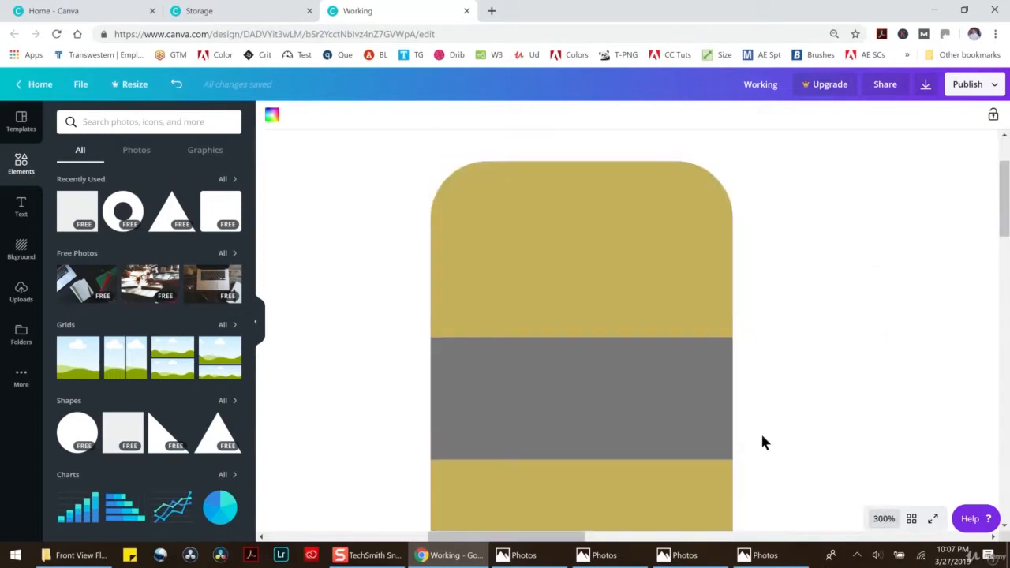
pyautogui.click(877, 521)
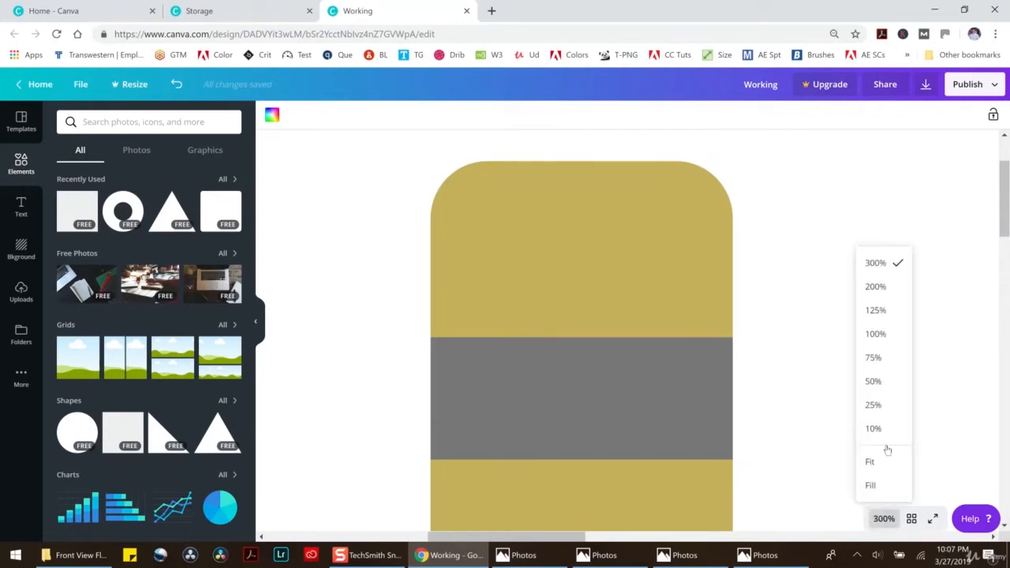
pyautogui.click(874, 382)
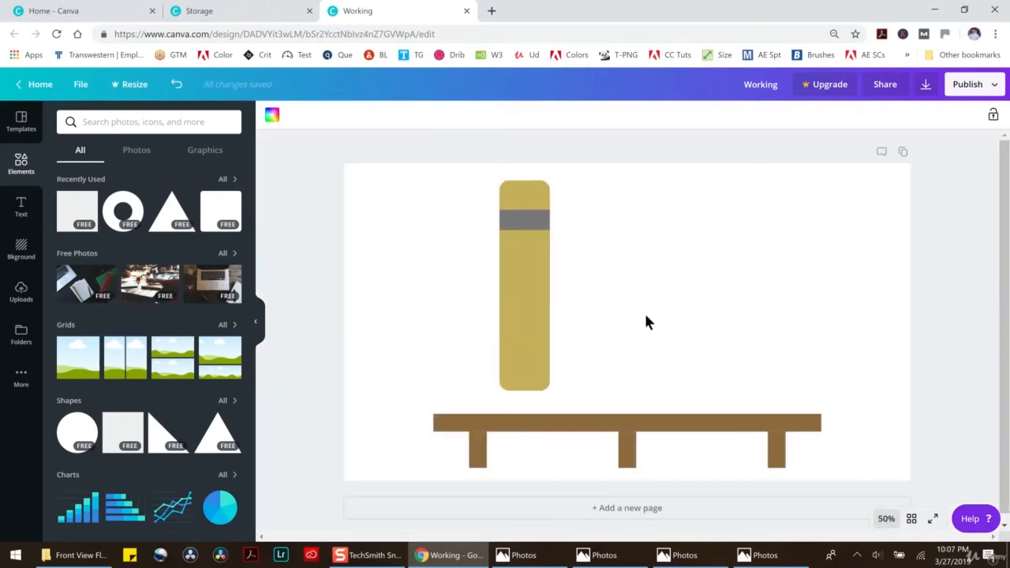
# Recolor the grey band blue and mute the shade to #5c6fc8
pyautogui.click(540, 225)
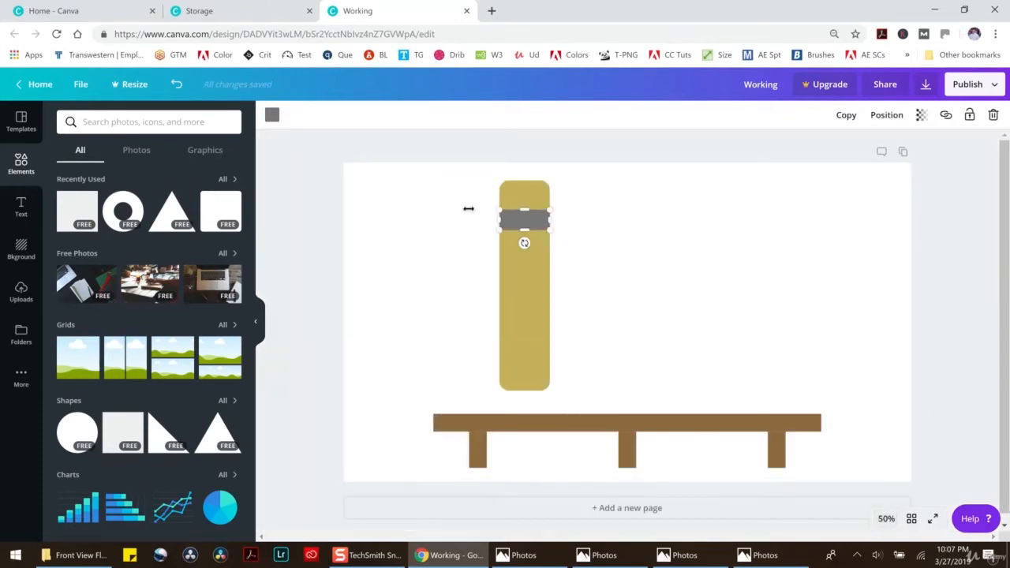
pyautogui.click(272, 115)
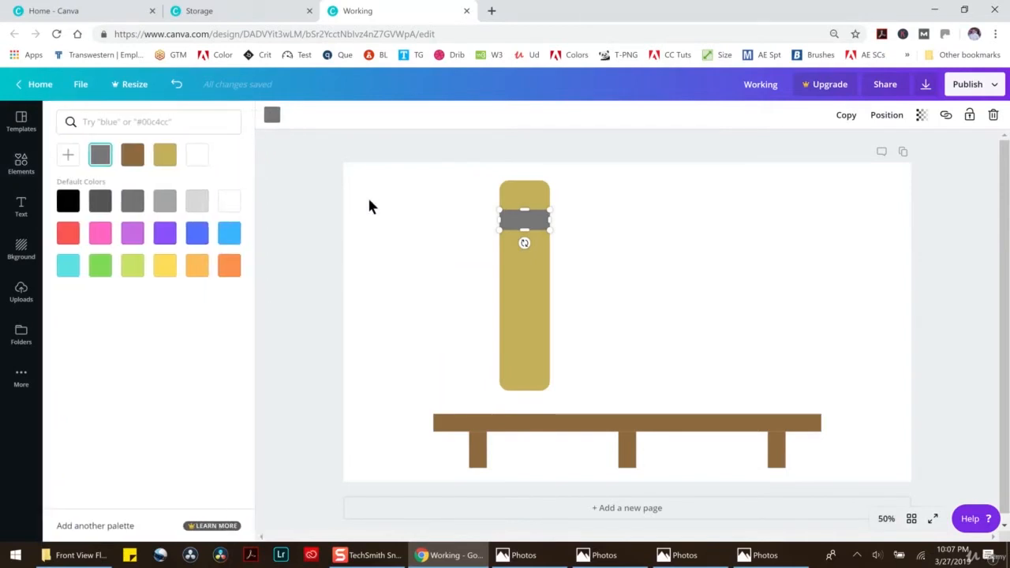
pyautogui.click(197, 233)
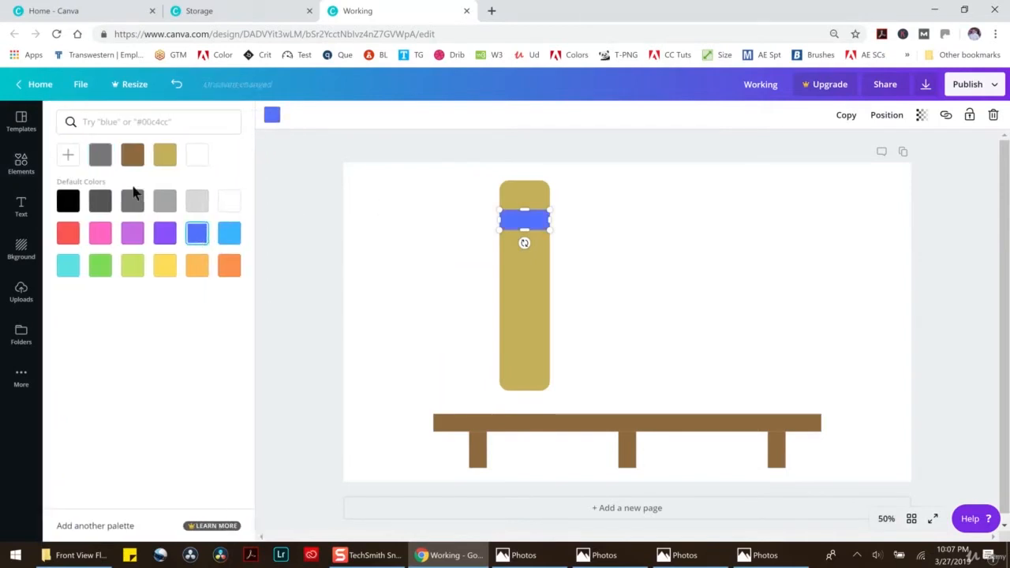
pyautogui.click(72, 155)
pyautogui.click(161, 199)
pyautogui.moveTo(161, 199); pyautogui.dragTo(150, 196)
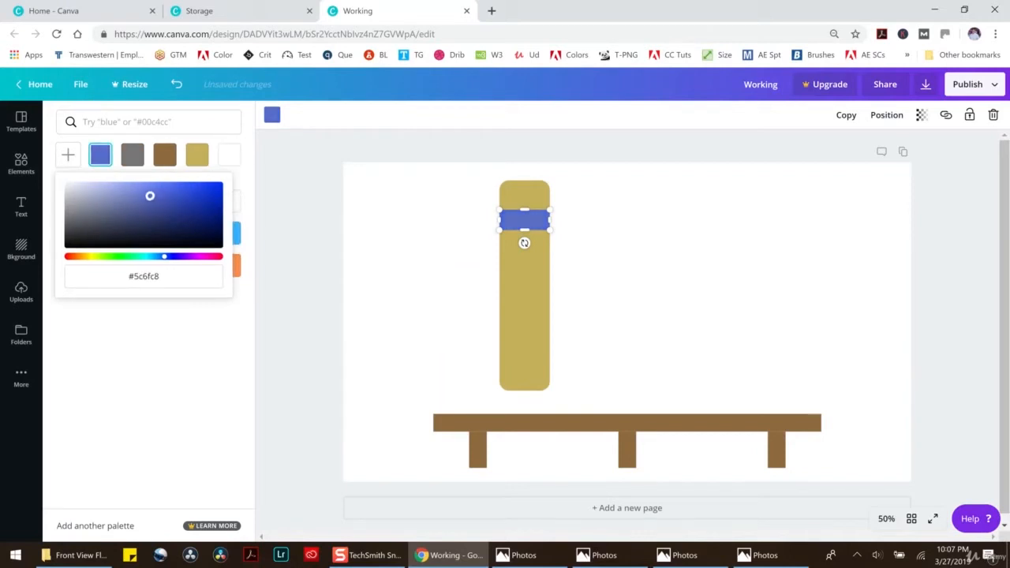
pyautogui.click(439, 219)
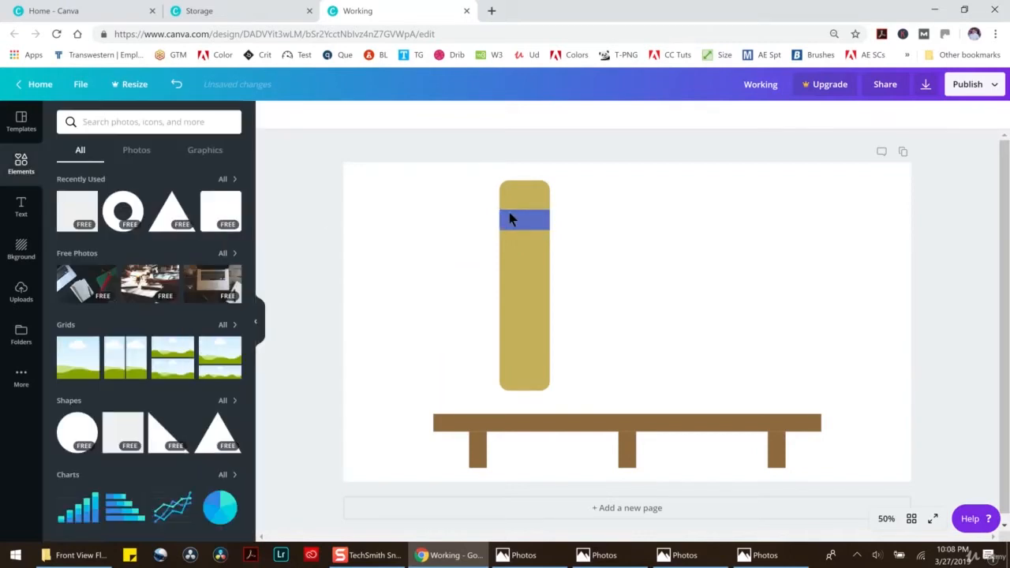
# Duplicate the blue band near the rectangle's lower end and add a small grey spacer square sized to the gap above the upper band
pyautogui.click(528, 225)
pyautogui.moveTo(526, 231); pyautogui.dragTo(535, 355)
pyautogui.click(77, 210)
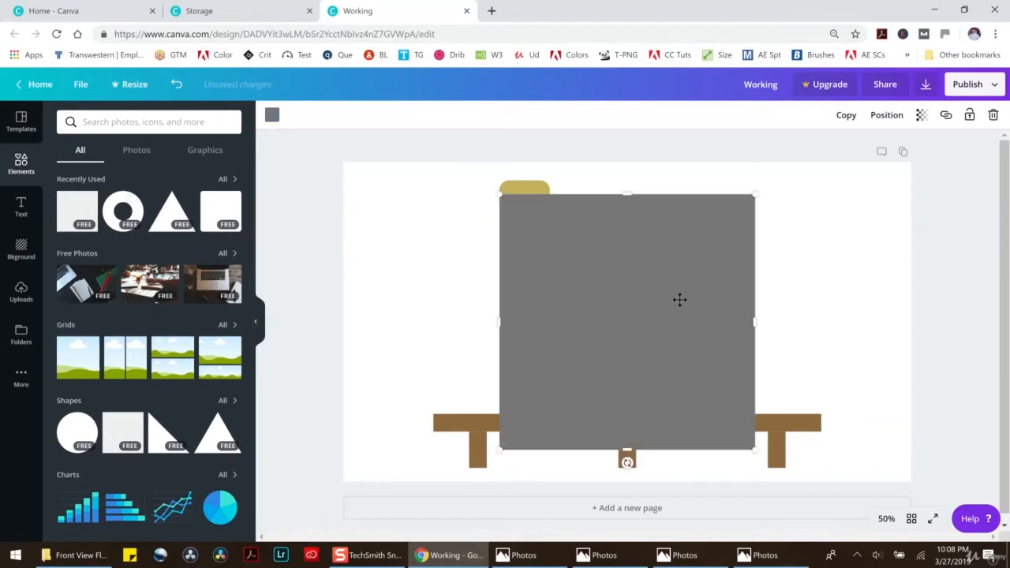
pyautogui.moveTo(755, 447); pyautogui.dragTo(526, 375)
pyautogui.click(675, 225)
pyautogui.click(527, 194)
pyautogui.click(526, 354)
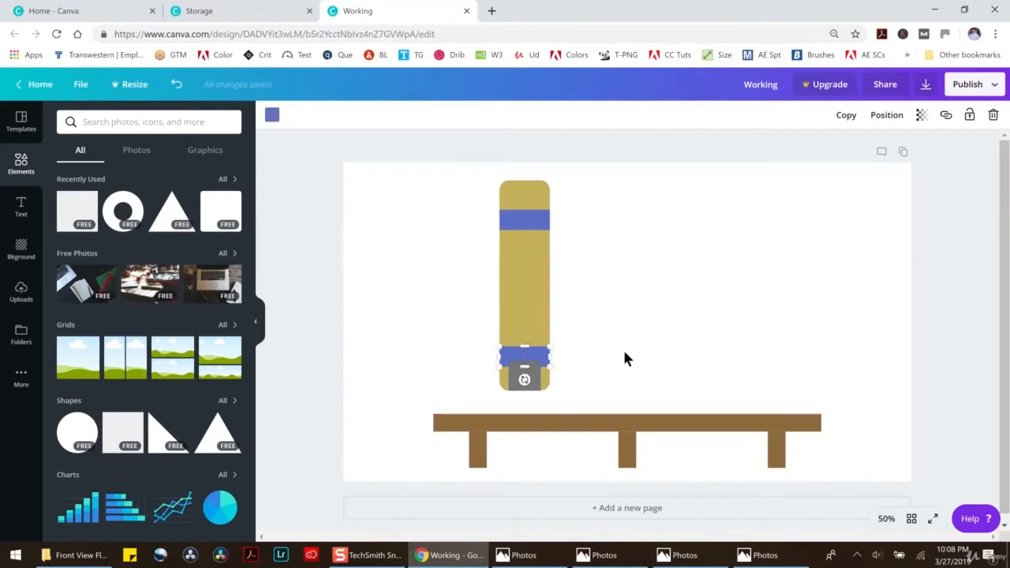
# Raise the lower blue band so its end gap matches the spacer's height, and move the spacer into the empty area beside the rectangle
pyautogui.click(625, 353)
pyautogui.click(518, 353)
pyautogui.click(559, 353)
pyautogui.moveTo(532, 355); pyautogui.dragTo(730, 296)
pyautogui.click(620, 354)
pyautogui.click(534, 367)
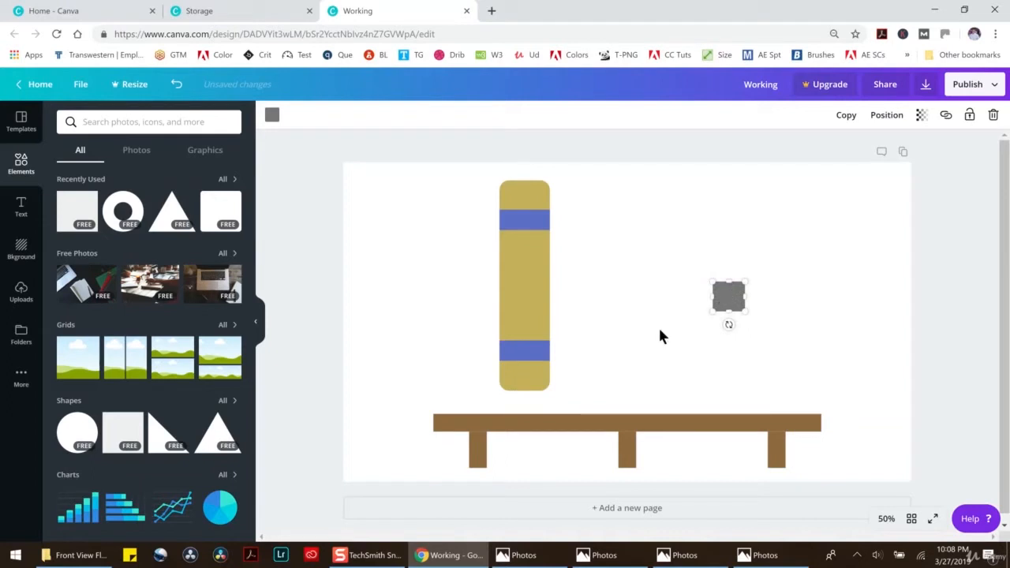
# Duplicate the lower blue band and place the copy just above it with a small gap, aligned to the rectangle's sides
pyautogui.click(526, 359)
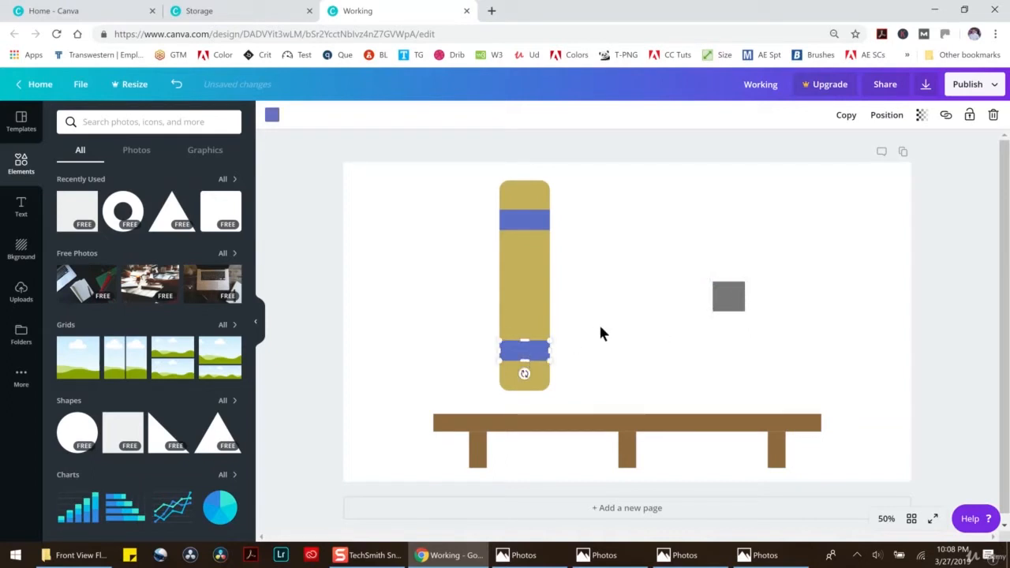
pyautogui.hotkey('ctrl', 'd')
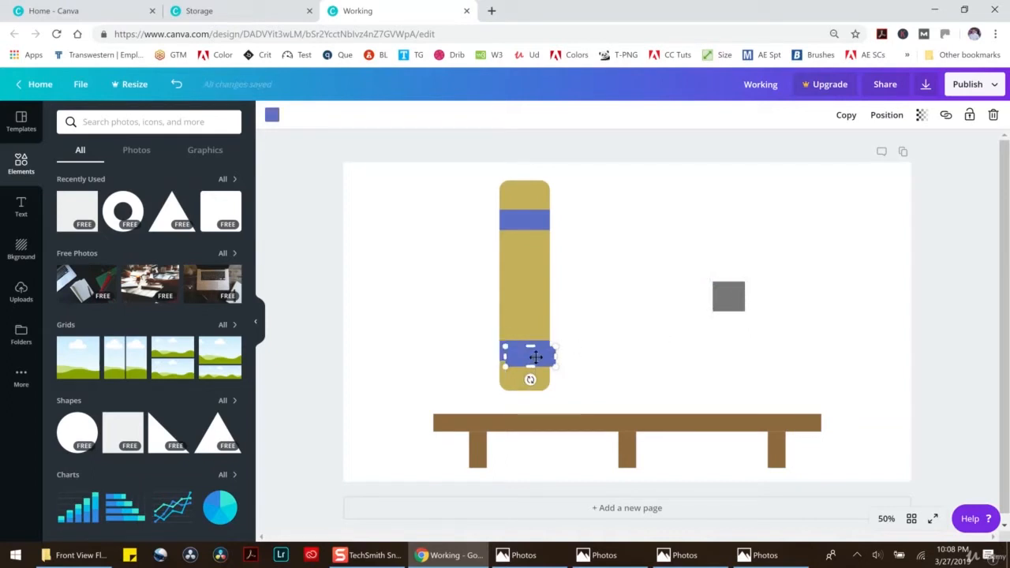
pyautogui.moveTo(536, 356); pyautogui.dragTo(530, 321)
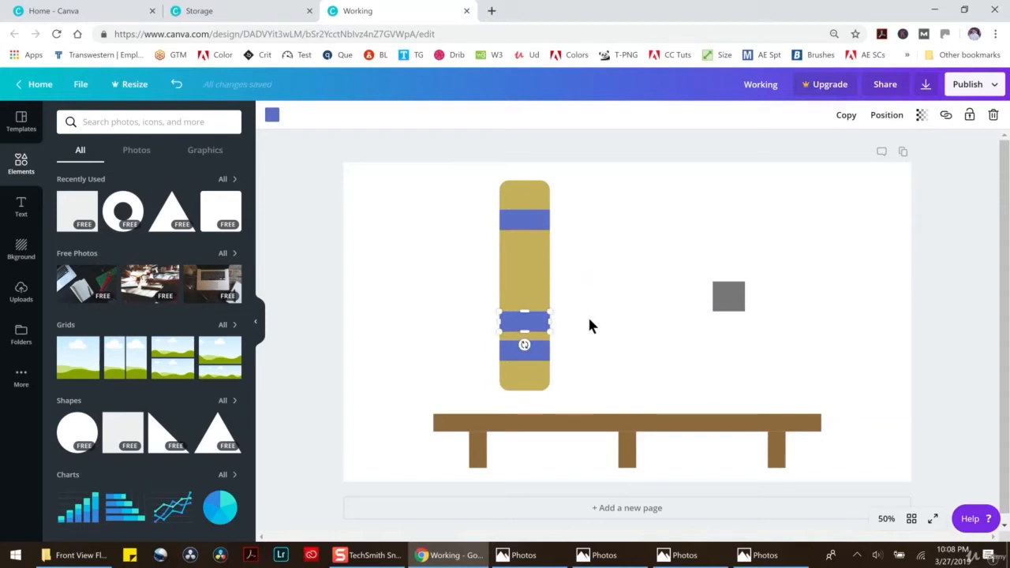
pyautogui.click(591, 320)
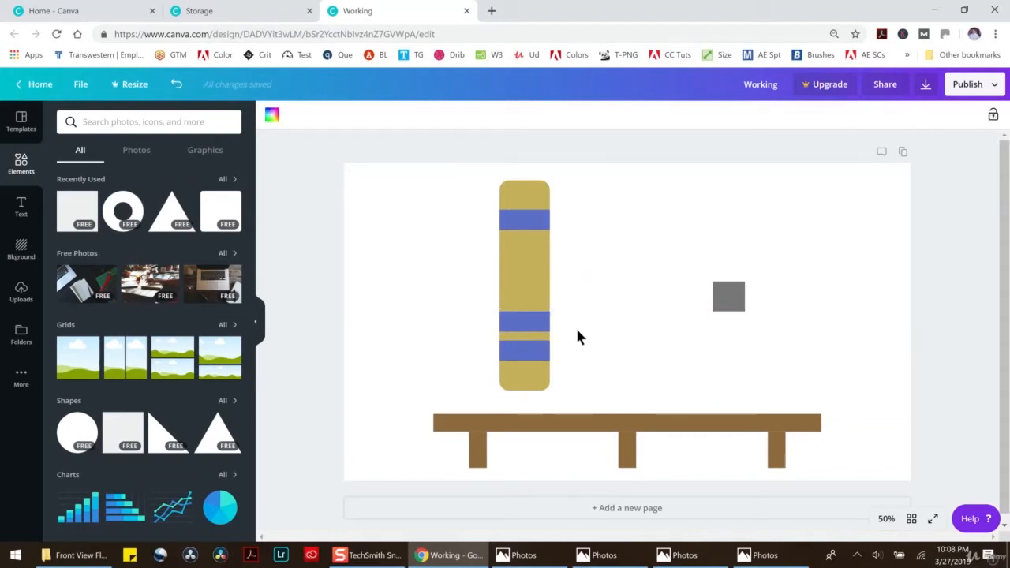
# Thin the new middle band to about half its height with a width of about 172, and delete the grey spacer square
pyautogui.click(530, 324)
pyautogui.moveTo(527, 313); pyautogui.dragTo(550, 327)
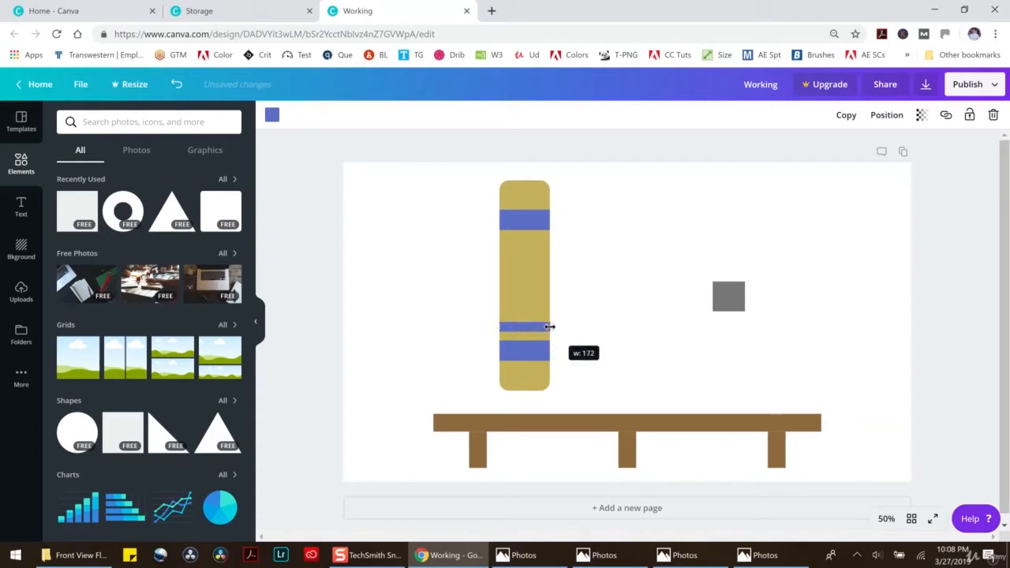
pyautogui.click(734, 295)
pyautogui.press('Delete')
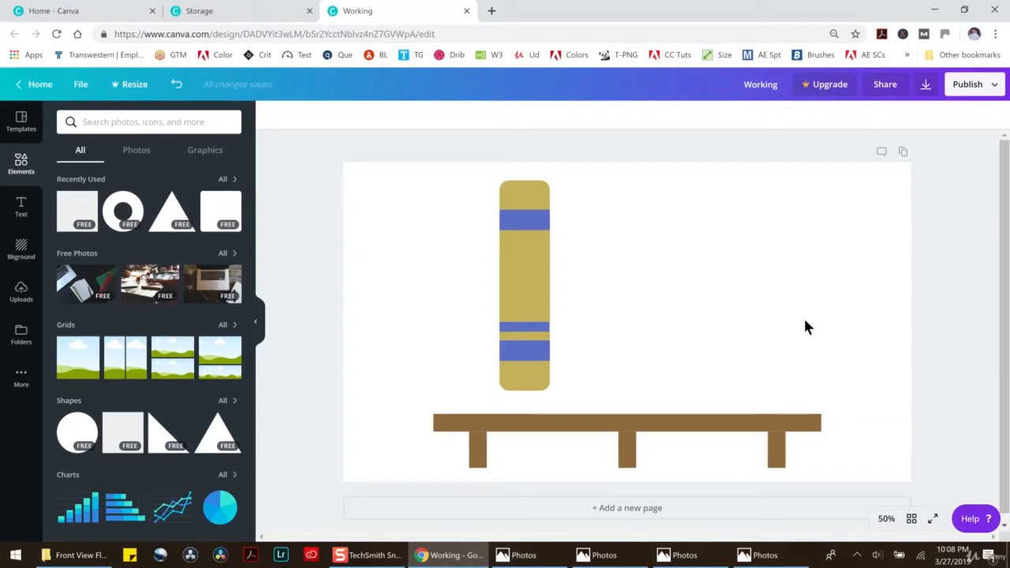
# Widen the thin blue band so its right edge meets the mustard rectangle's edge, checking the fit at up to 300%
pyautogui.click(886, 519)
pyautogui.click(888, 288)
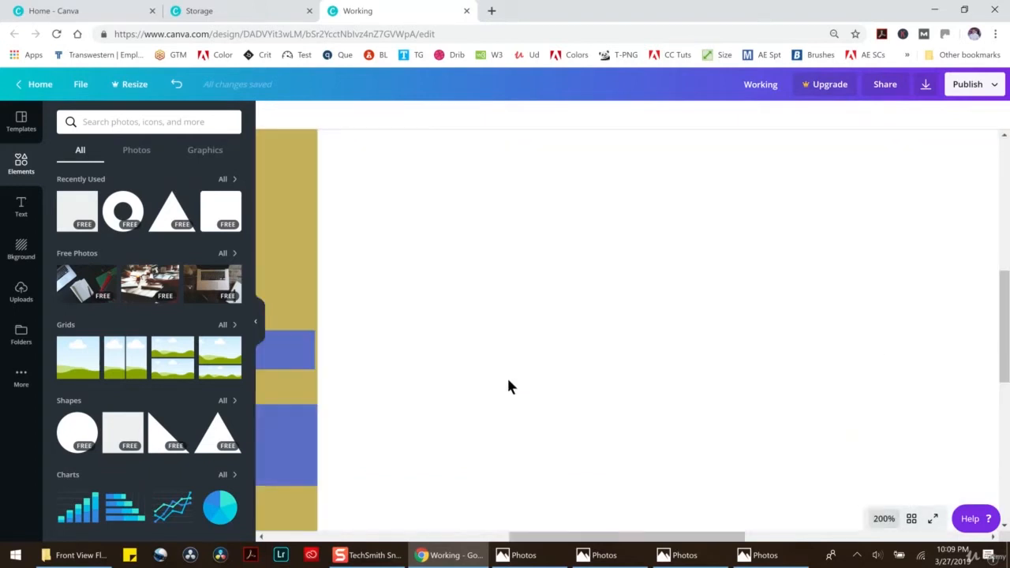
pyautogui.moveTo(624, 540); pyautogui.dragTo(566, 539)
pyautogui.click(486, 343)
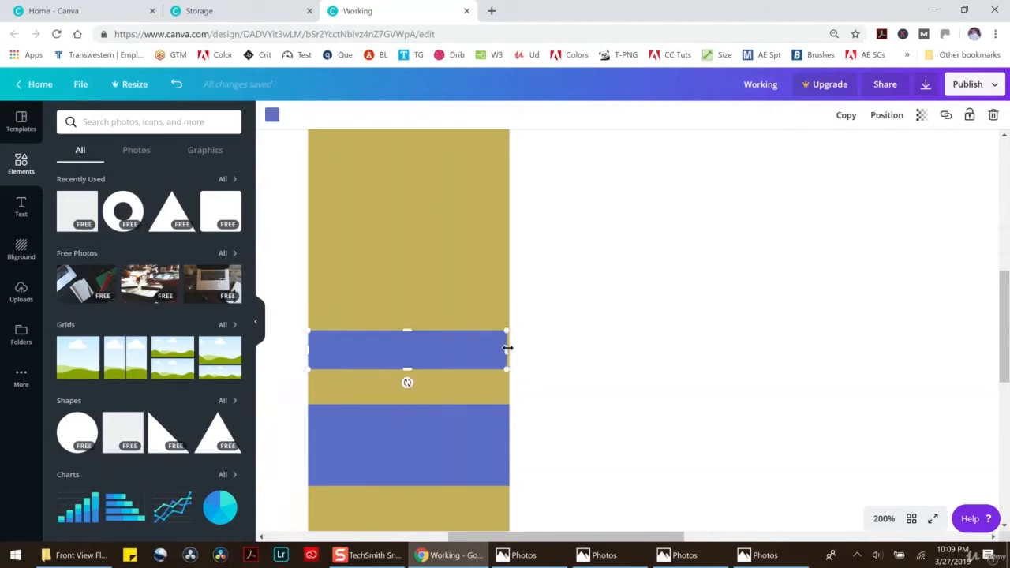
pyautogui.moveTo(510, 348); pyautogui.dragTo(510, 347)
pyautogui.click(542, 345)
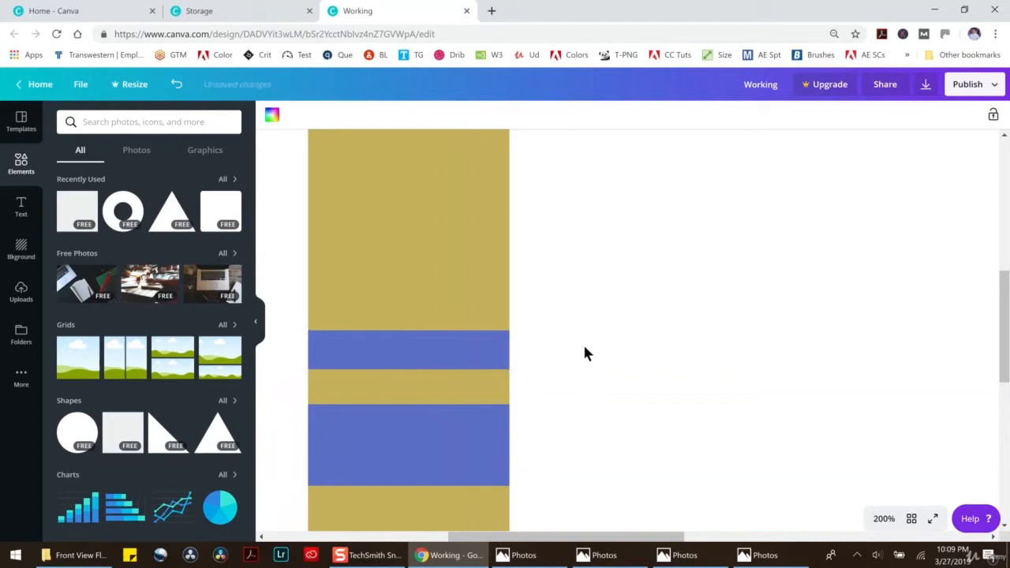
pyautogui.click(887, 521)
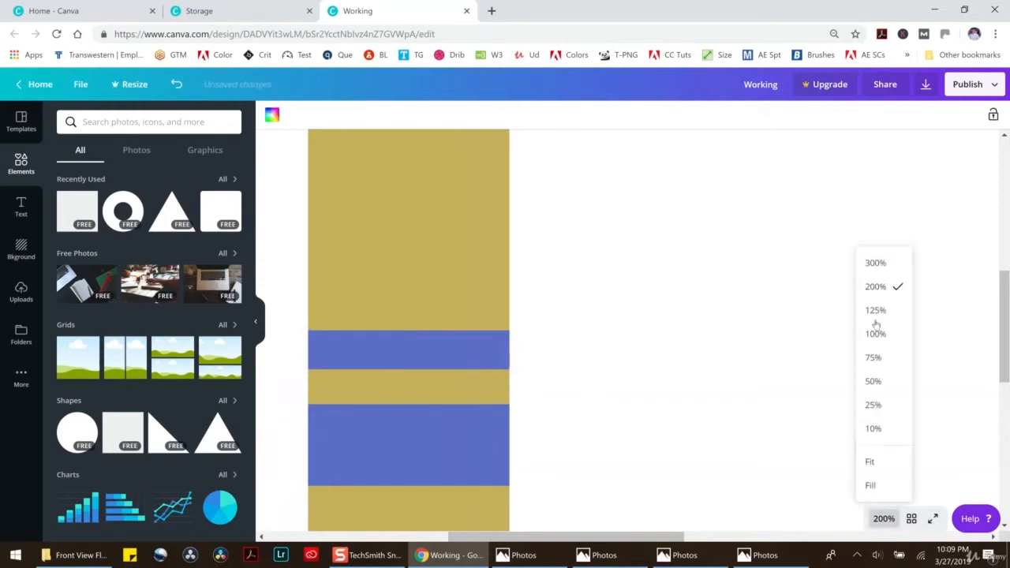
pyautogui.click(875, 267)
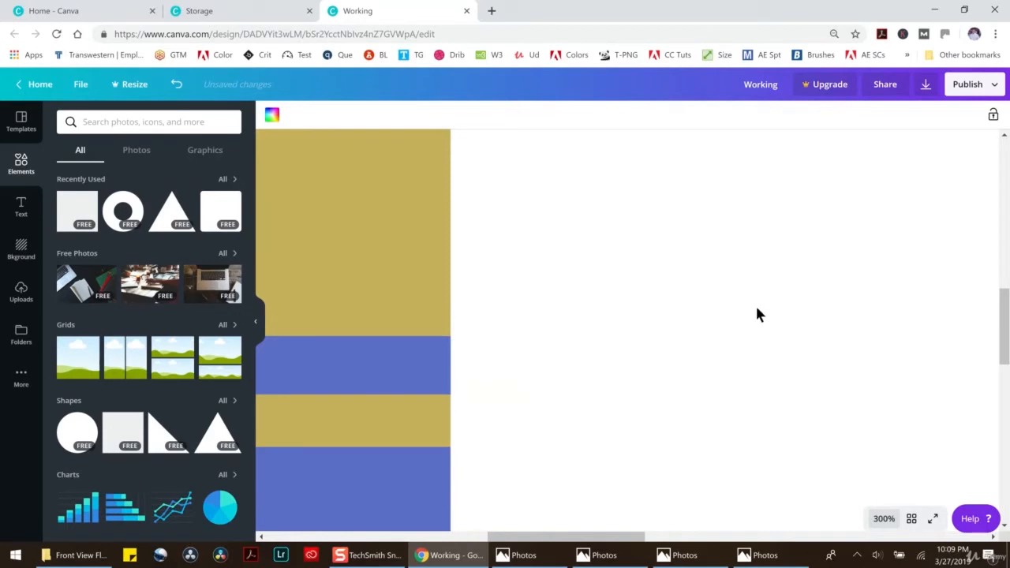
pyautogui.click(871, 523)
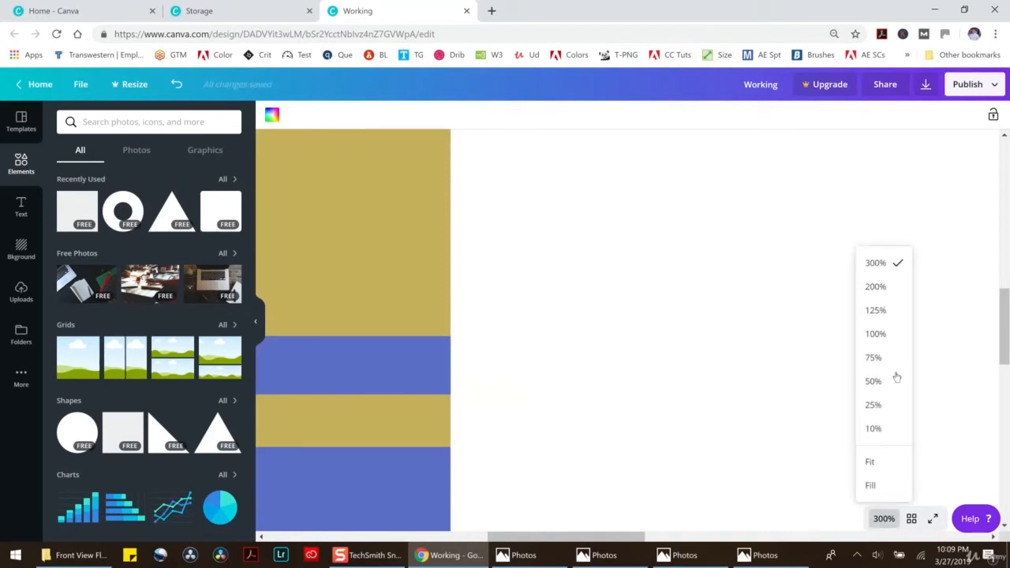
pyautogui.click(874, 382)
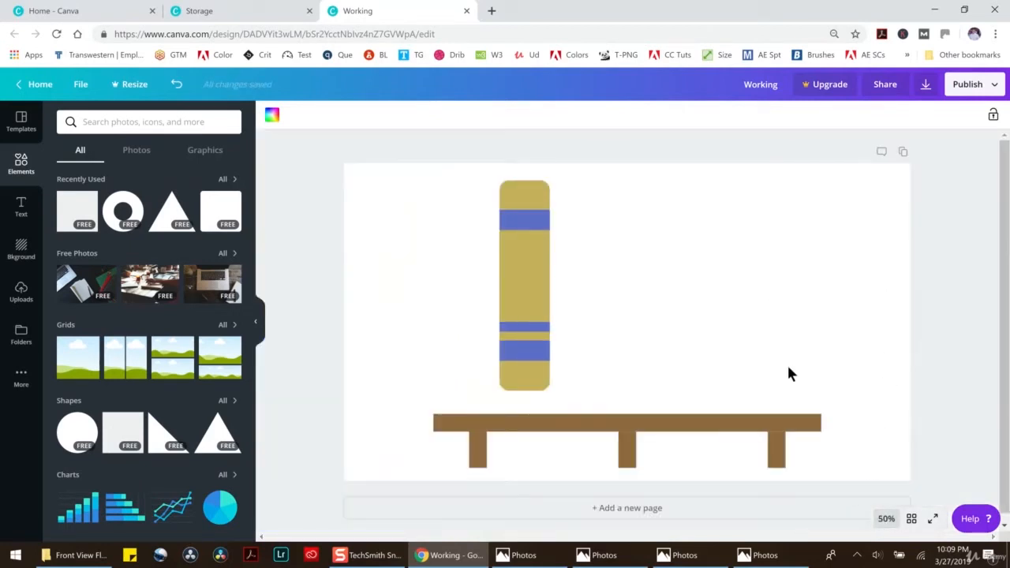
# Select the whole mustard book with its blue bands and place it upright at the left end of the brown shelf
pyautogui.click(532, 275)
pyautogui.click(432, 181)
pyautogui.moveTo(463, 165); pyautogui.dragTo(636, 413)
pyautogui.moveTo(526, 292); pyautogui.dragTo(468, 314)
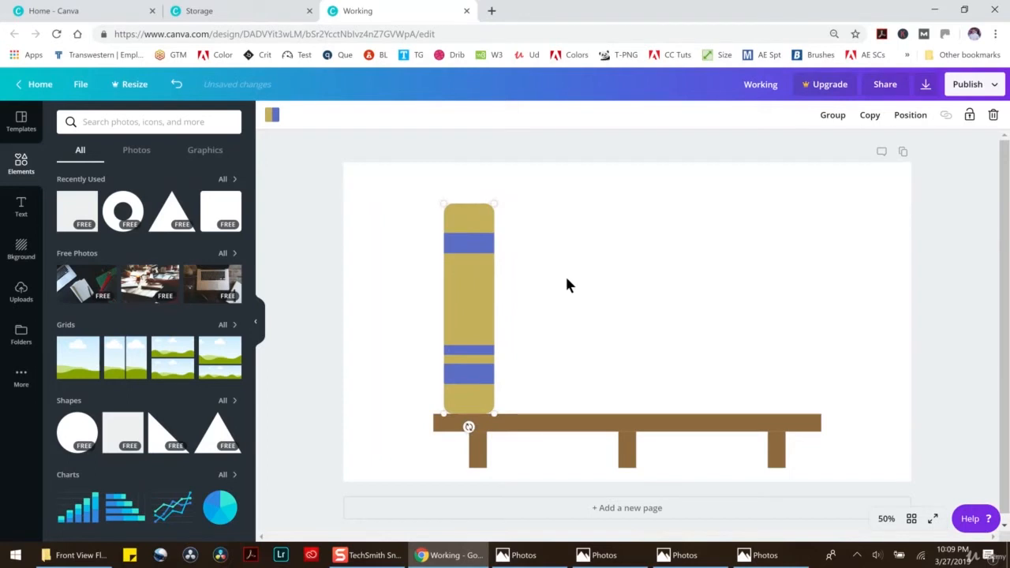
pyautogui.click(579, 274)
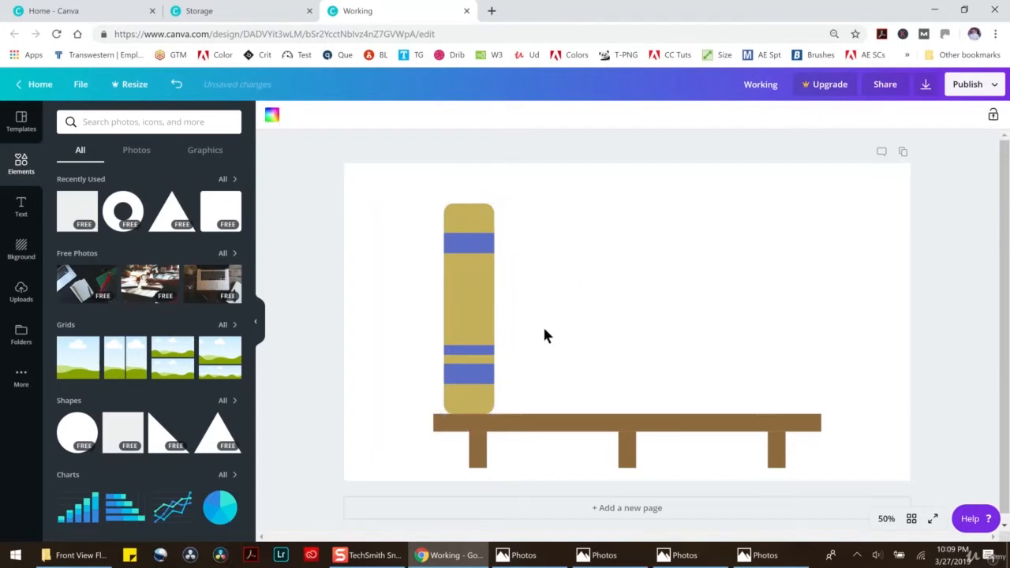
pyautogui.click(467, 309)
pyautogui.moveTo(466, 308); pyautogui.dragTo(476, 308)
pyautogui.click(177, 84)
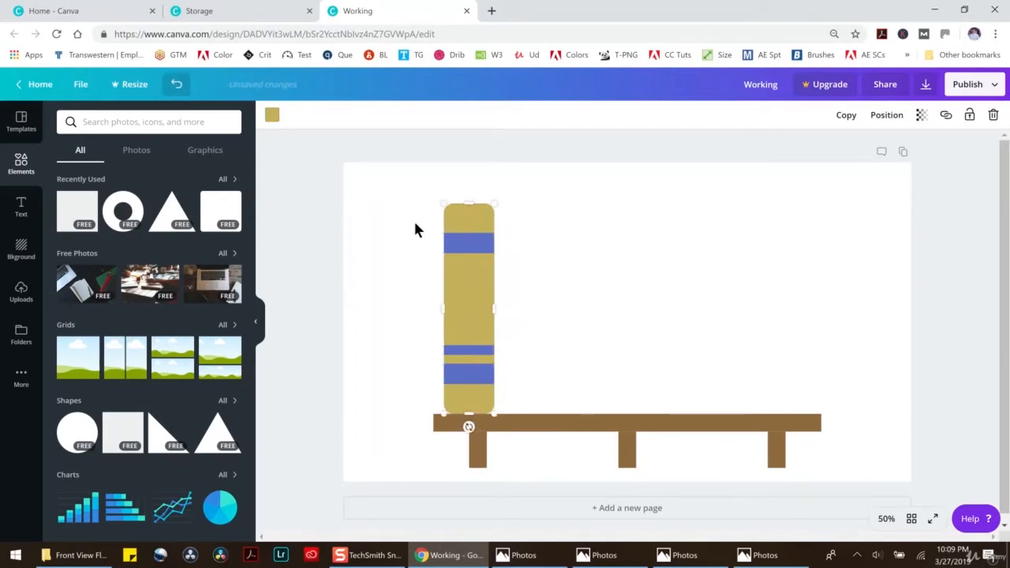
pyautogui.click(467, 279)
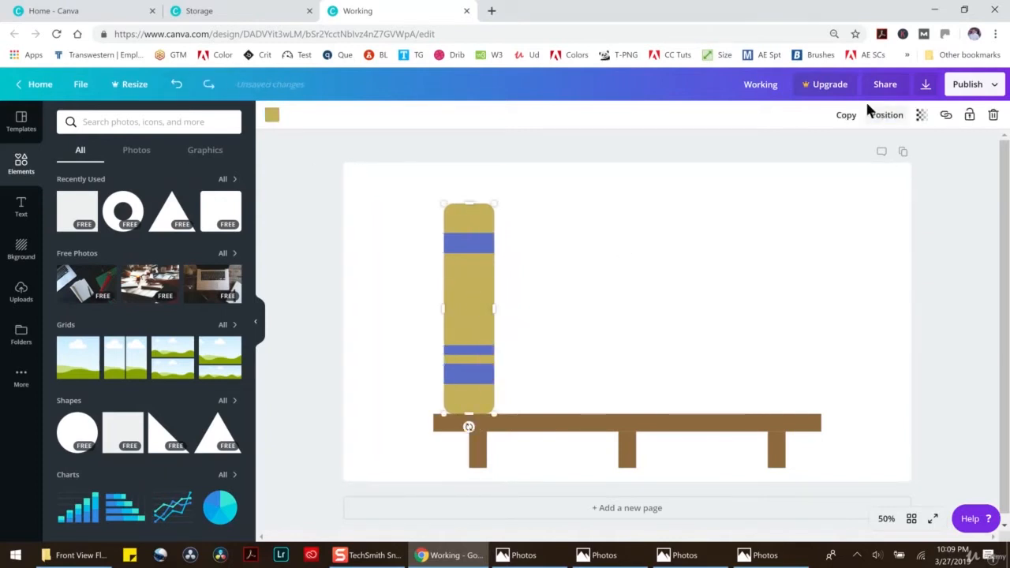
# Group the mustard spine and its three blue bands into one book
pyautogui.click(607, 193)
pyautogui.moveTo(404, 183); pyautogui.dragTo(559, 415)
pyautogui.click(833, 114)
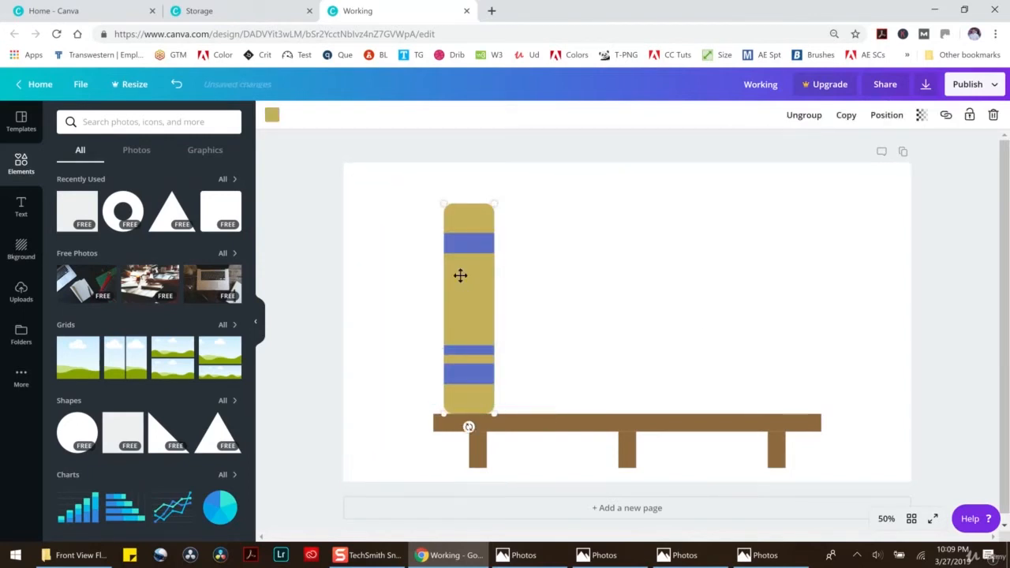
# Duplicate the book, shrink the copy to about 138 by 574, and set it against the first book's right side
pyautogui.moveTo(463, 311); pyautogui.dragTo(527, 303)
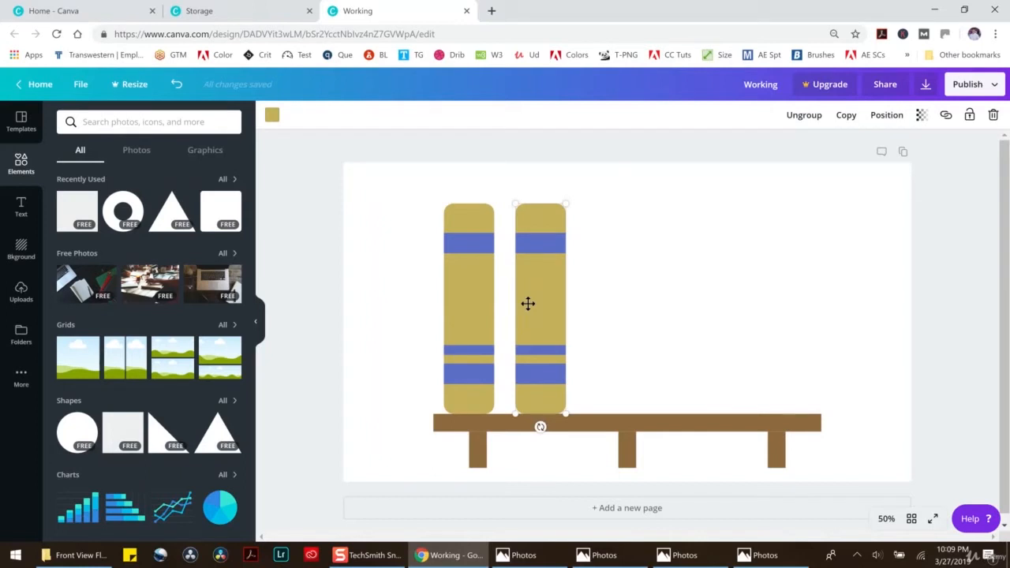
pyautogui.moveTo(568, 205); pyautogui.dragTo(541, 240)
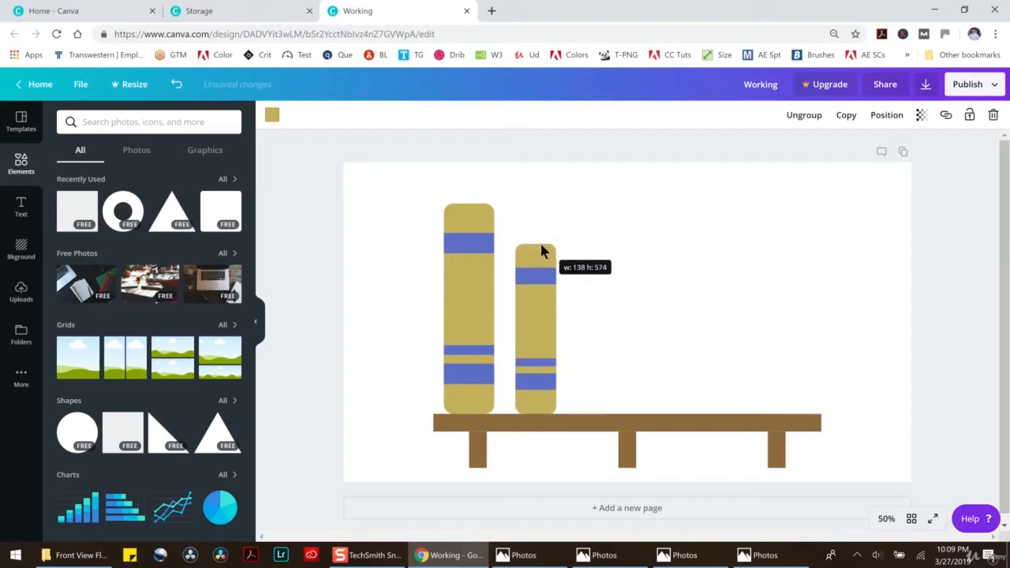
pyautogui.moveTo(542, 326); pyautogui.dragTo(523, 326)
# Duplicate the small book directly to its right and enlarge the copy until it is taller than the first book
pyautogui.hotkey('ctrl', 'd')
pyautogui.moveTo(523, 307); pyautogui.dragTo(559, 302)
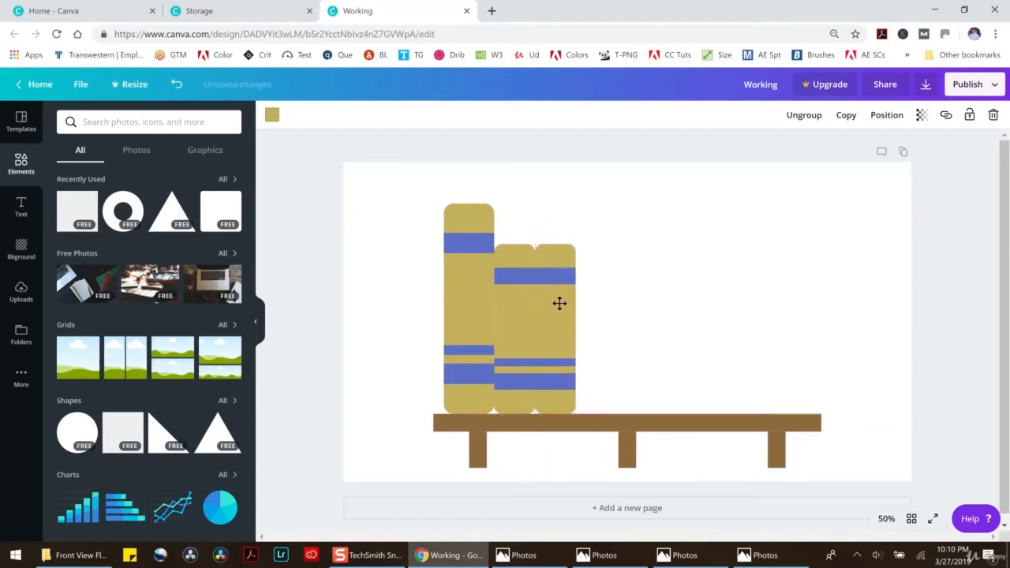
pyautogui.moveTo(573, 242); pyautogui.dragTo(608, 177)
# Duplicate the tallest book against its right side and scale the copy down slightly, keeping it taller than the first book
pyautogui.hotkey('ctrl', 'd')
pyautogui.moveTo(580, 302); pyautogui.dragTo(625, 300)
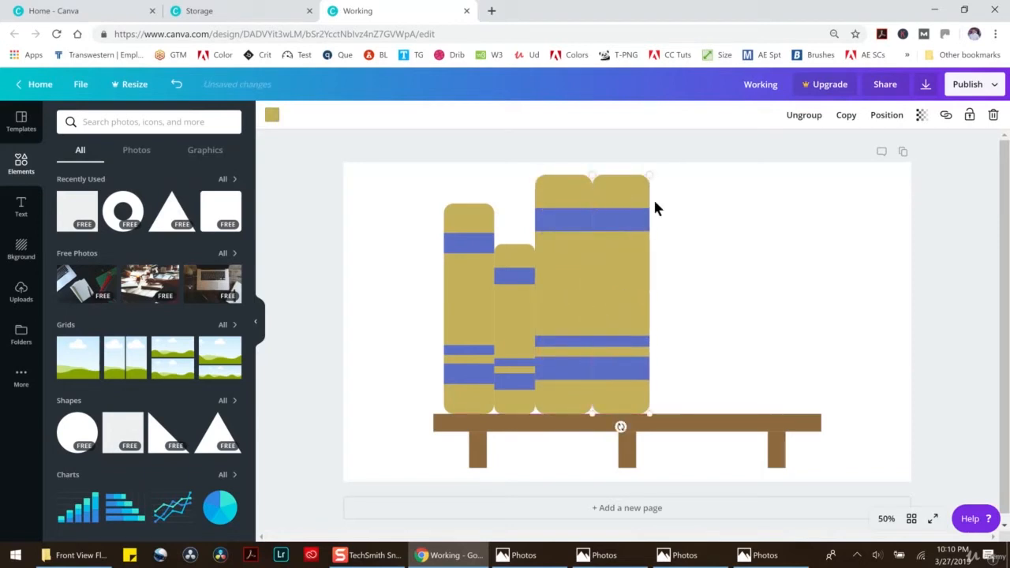
pyautogui.moveTo(649, 176); pyautogui.dragTo(639, 195)
# Duplicate the fourth book against its right side and shrink the copy into the shortest book on the shelf
pyautogui.hotkey('ctrl', 'd')
pyautogui.moveTo(640, 307); pyautogui.dragTo(683, 302)
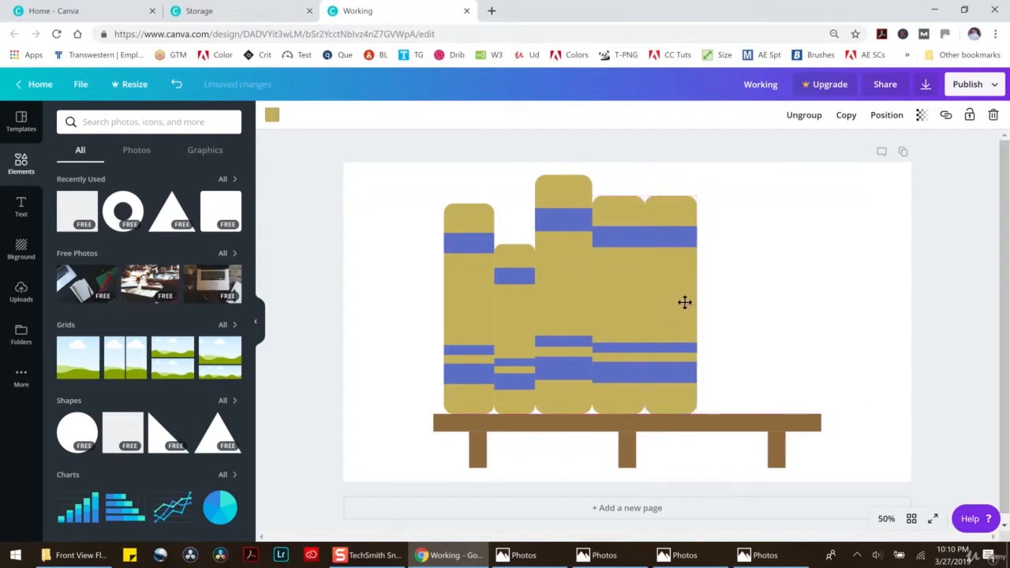
pyautogui.moveTo(694, 199); pyautogui.dragTo(673, 271)
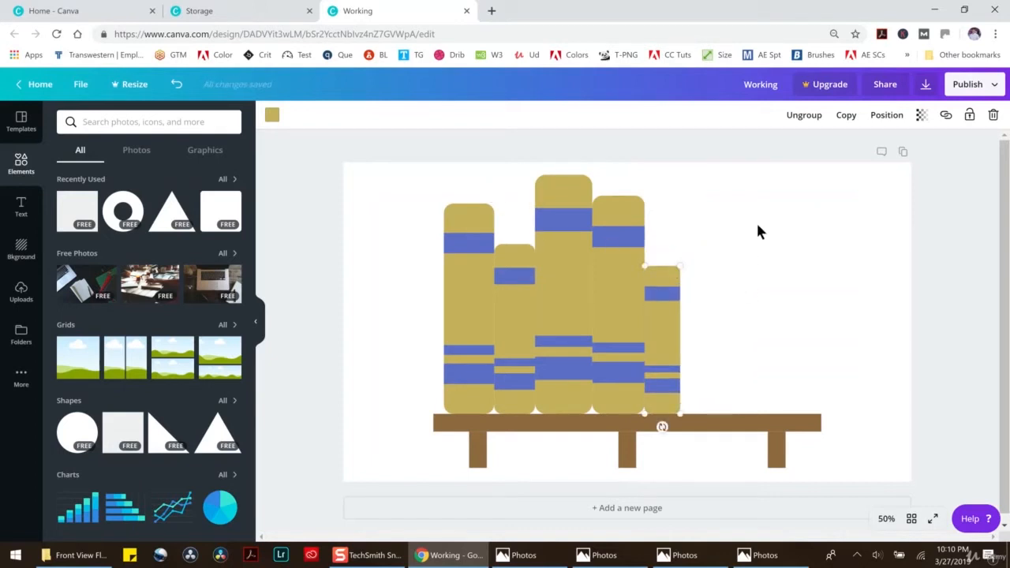
pyautogui.moveTo(680, 267); pyautogui.dragTo(688, 235)
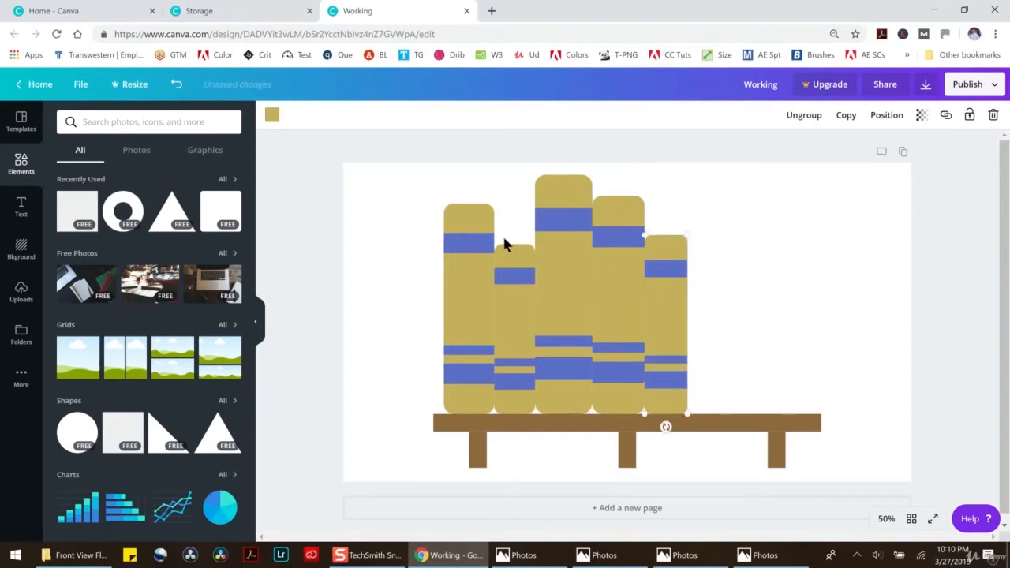
pyautogui.moveTo(690, 236); pyautogui.dragTo(680, 269)
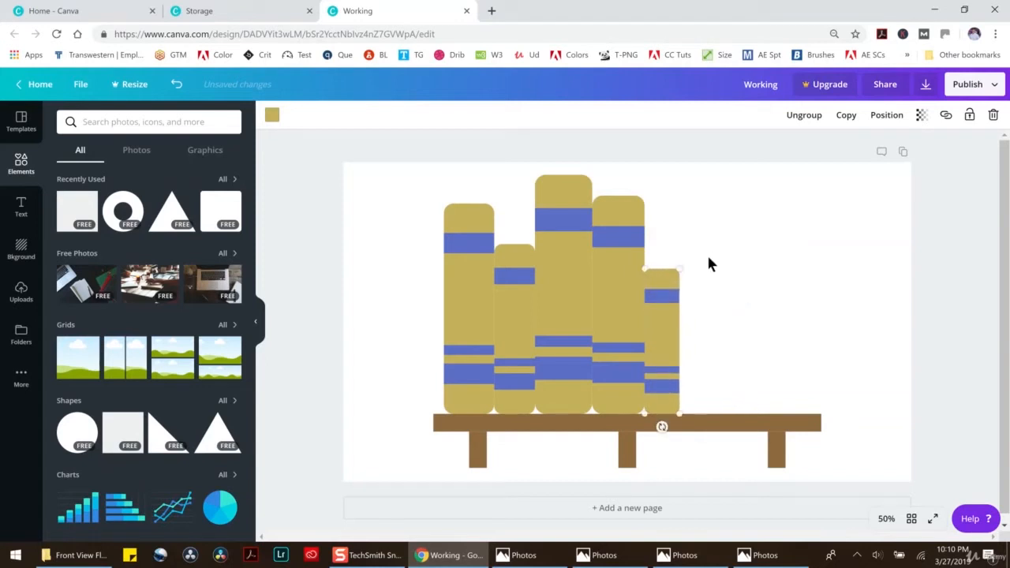
# Copy the first book to the right end of the row and enlarge it slightly so it stands taller than the original
pyautogui.click(471, 261)
pyautogui.hotkey('ctrl', 'c')
pyautogui.hotkey('ctrl', 'v')
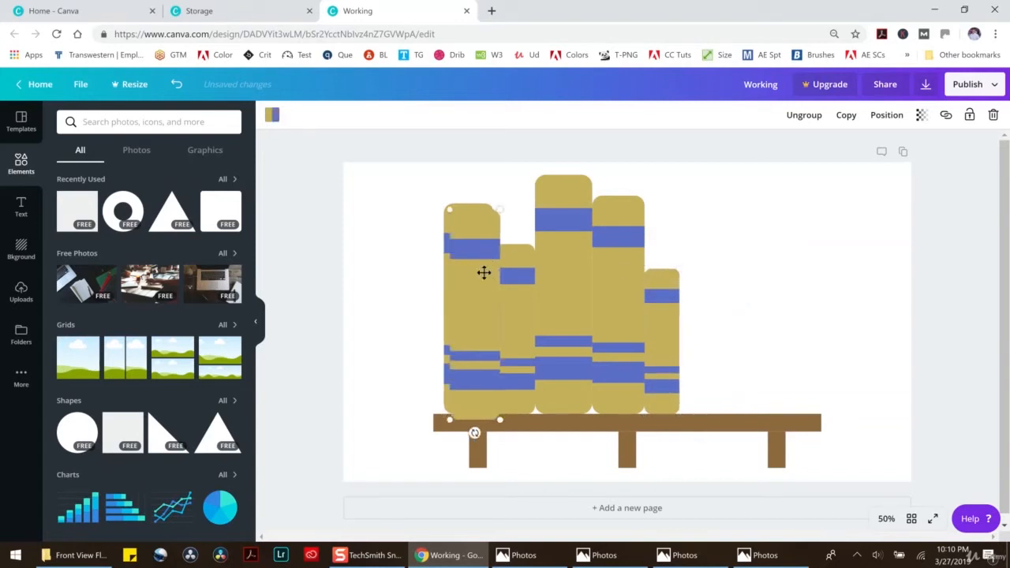
pyautogui.moveTo(481, 281); pyautogui.dragTo(709, 280)
pyautogui.moveTo(735, 201); pyautogui.dragTo(752, 189)
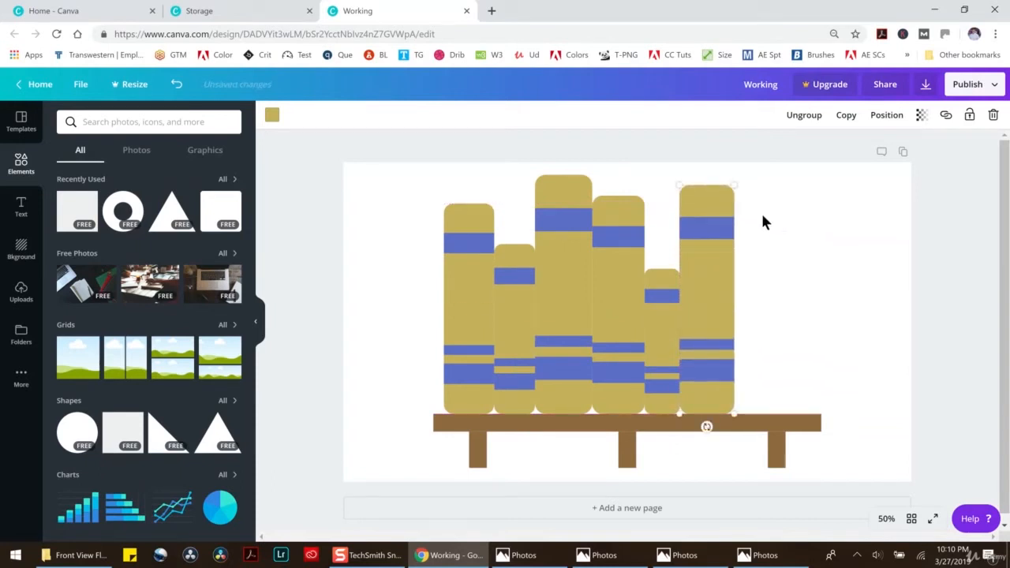
pyautogui.click(772, 231)
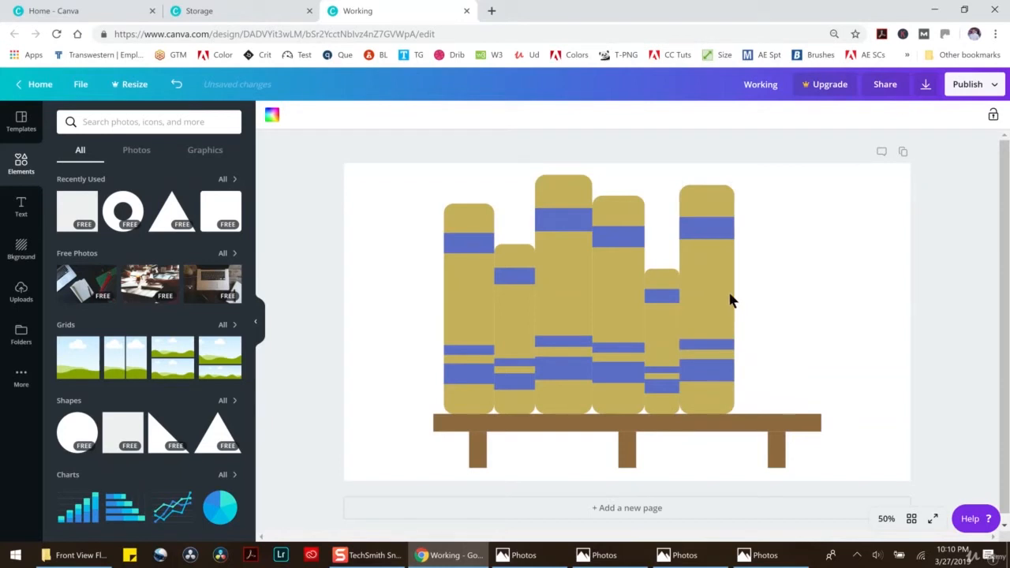
# Recolor the second book's spine to the muted red #bf5454
pyautogui.click(476, 287)
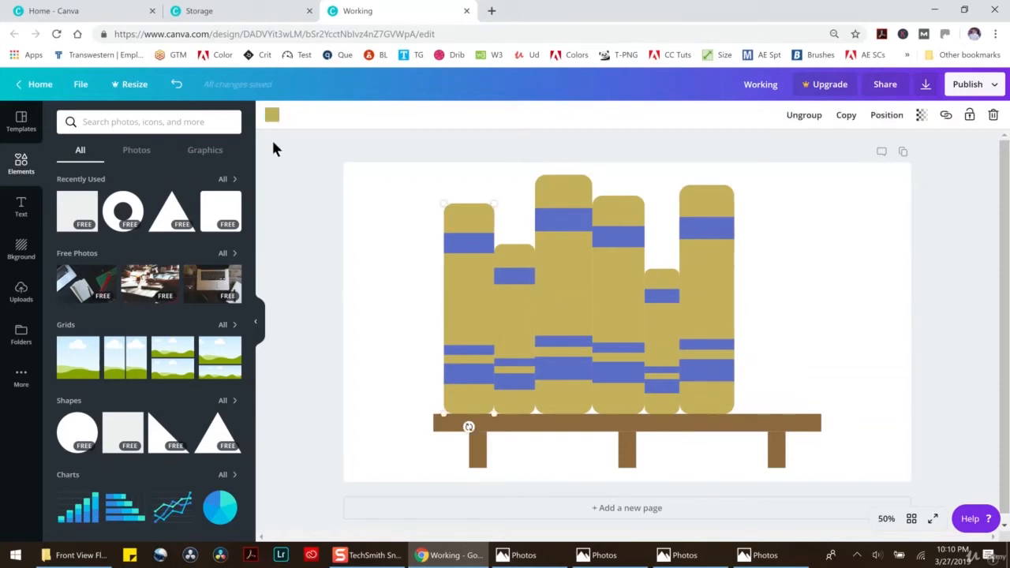
pyautogui.click(513, 298)
pyautogui.click(273, 116)
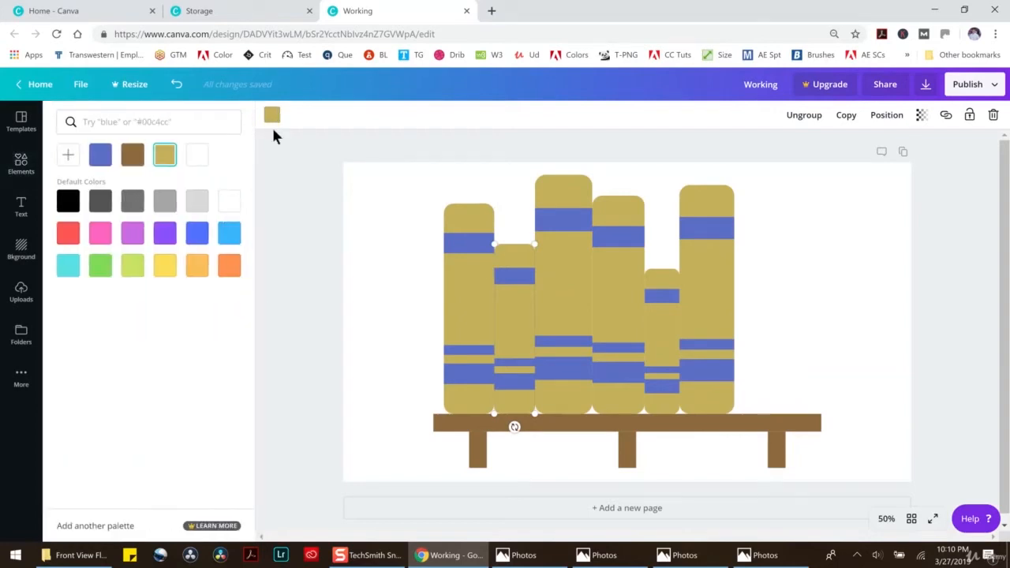
pyautogui.click(69, 233)
pyautogui.click(68, 156)
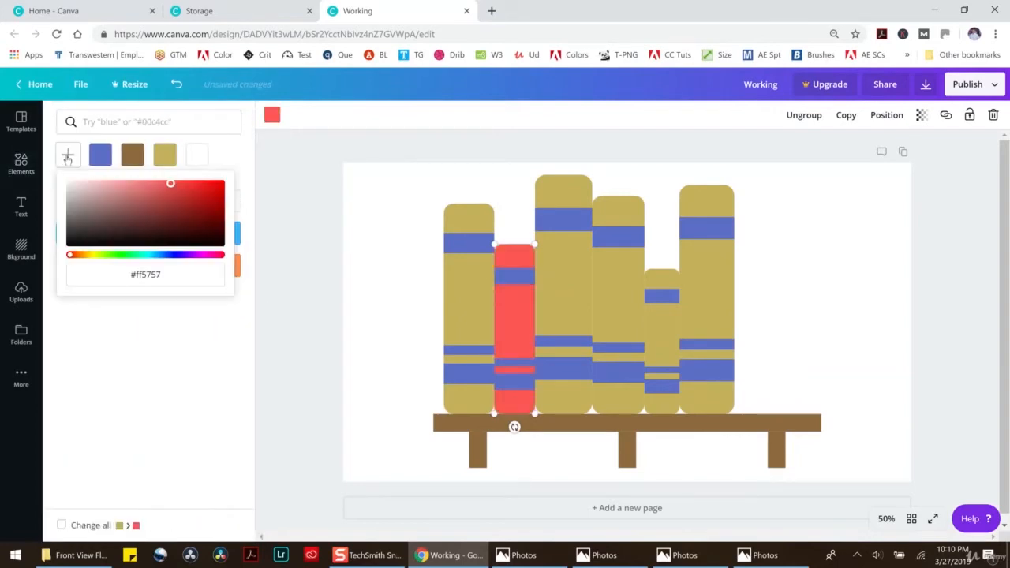
pyautogui.moveTo(166, 196); pyautogui.dragTo(152, 201)
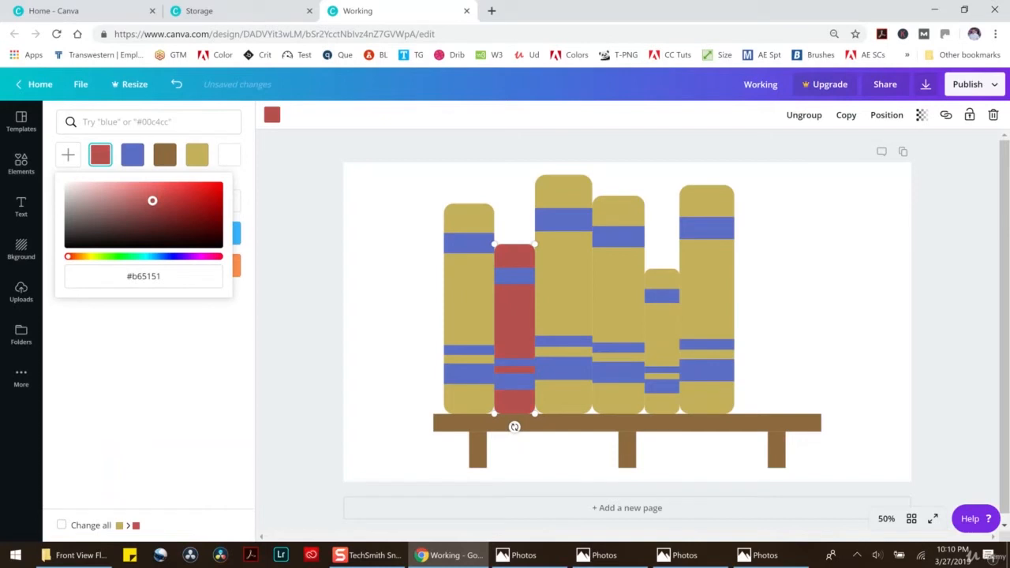
# Recolor the third, tallest book's spine to the muted green #74a460
pyautogui.click(567, 260)
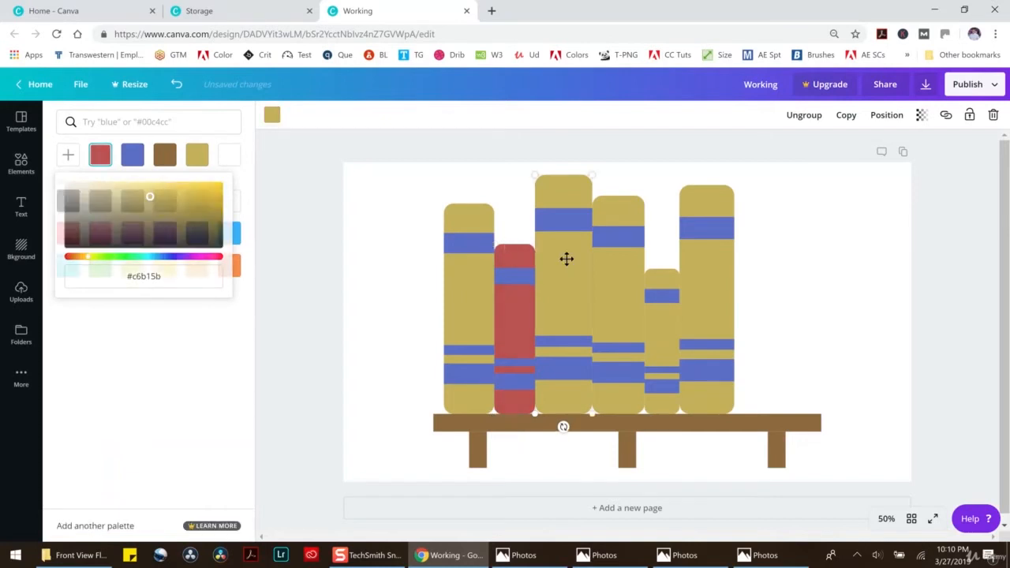
pyautogui.click(100, 264)
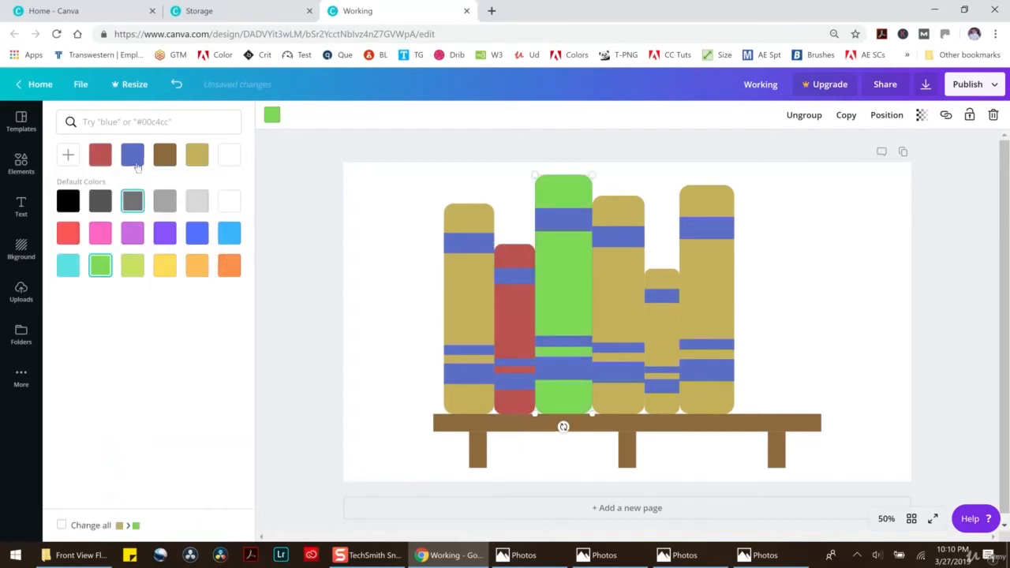
pyautogui.click(69, 155)
pyautogui.moveTo(163, 200); pyautogui.dragTo(130, 205)
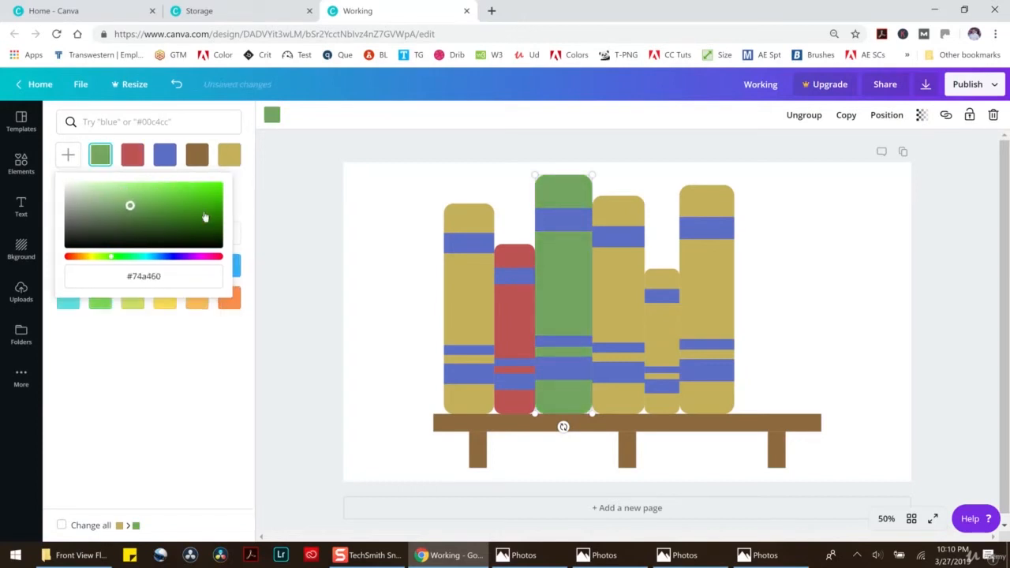
# Recolor the fourth book's spine to orange and tone it down to a darker, muted shade
pyautogui.click(624, 273)
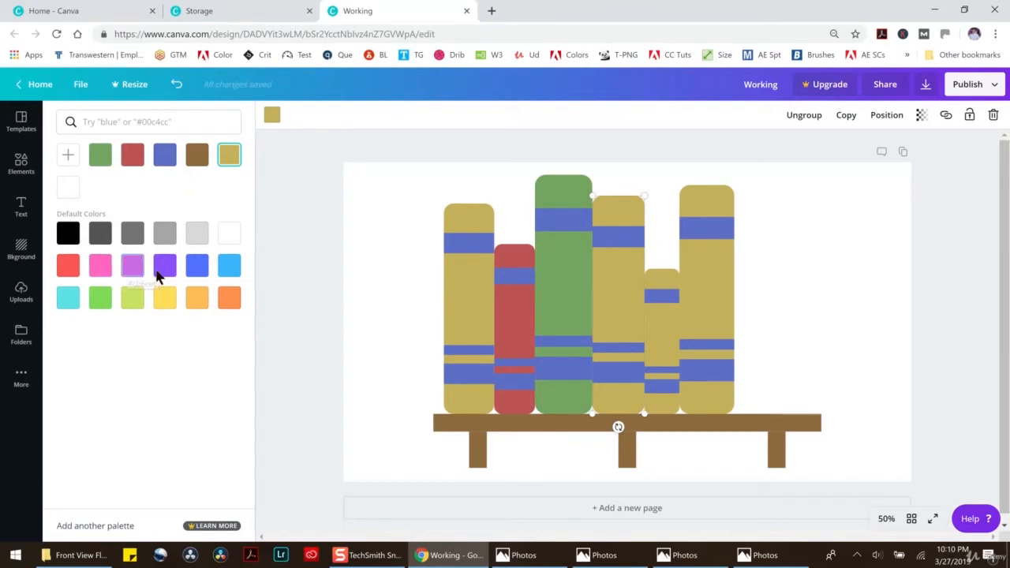
pyautogui.click(230, 297)
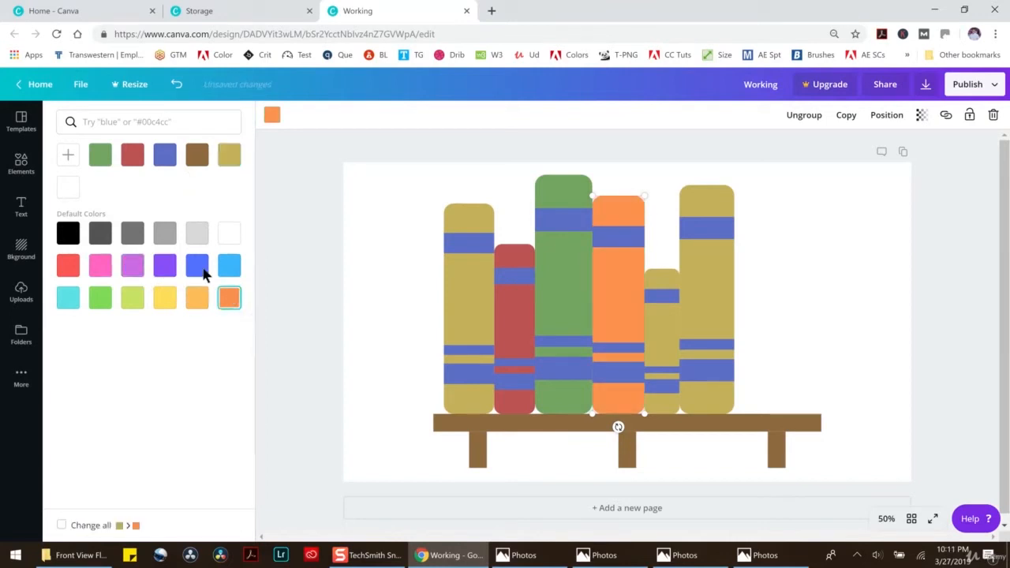
pyautogui.click(67, 154)
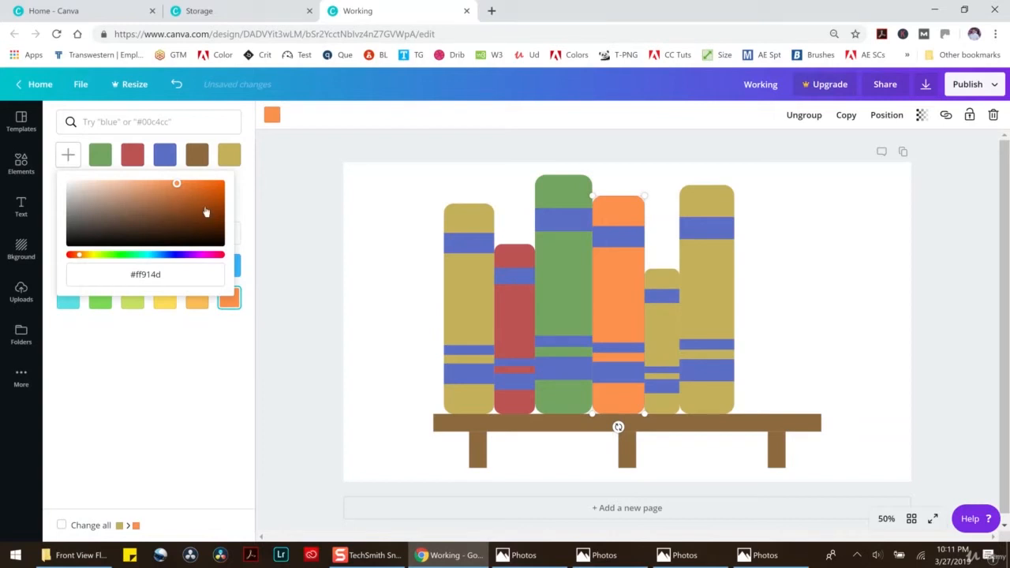
pyautogui.moveTo(179, 187); pyautogui.dragTo(161, 192)
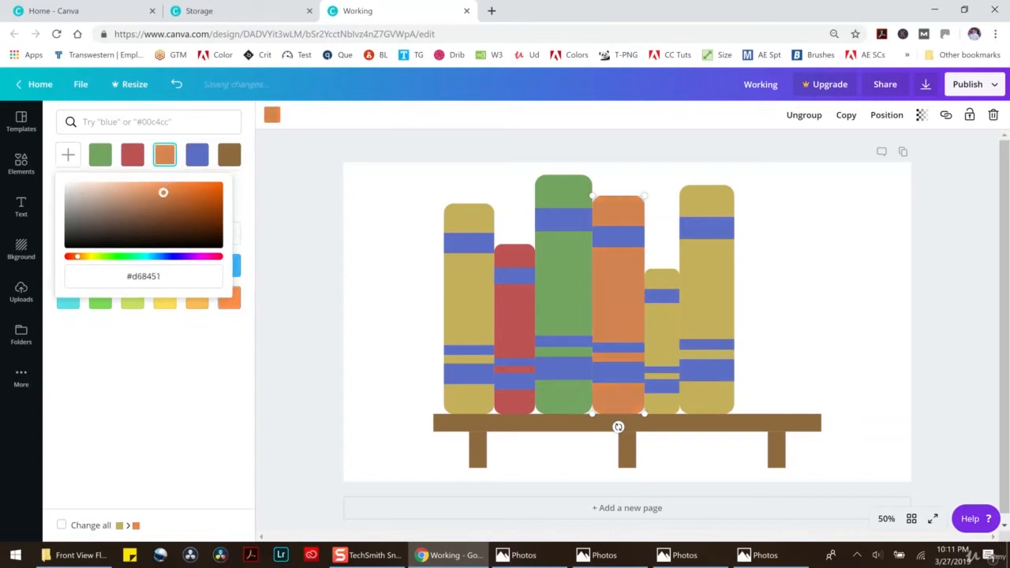
pyautogui.moveTo(165, 192); pyautogui.dragTo(163, 197)
# Recolor the last book's spine with the same muted red as the second book, leaving the short book mustard
pyautogui.click(672, 349)
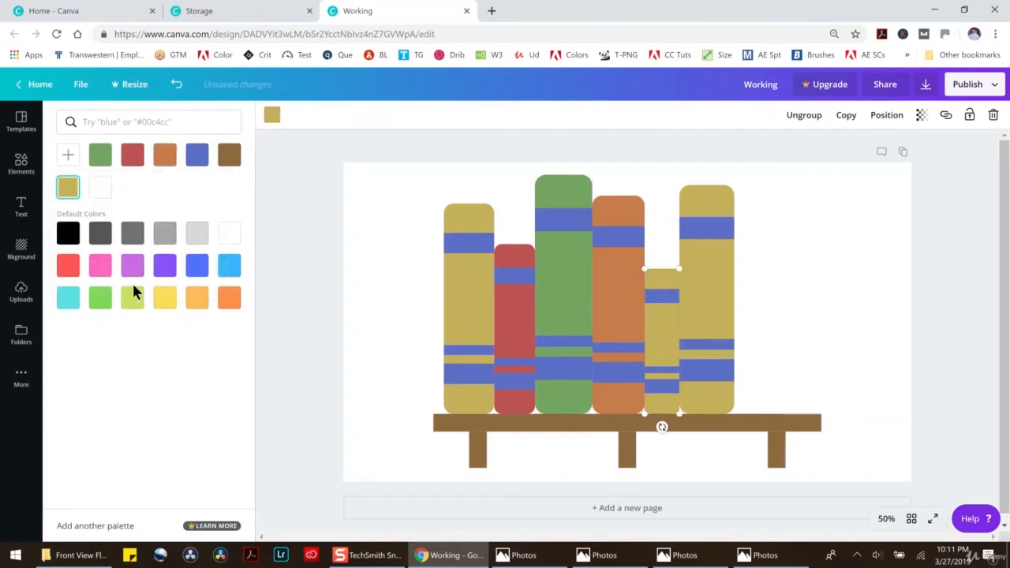
pyautogui.click(710, 273)
pyautogui.click(132, 155)
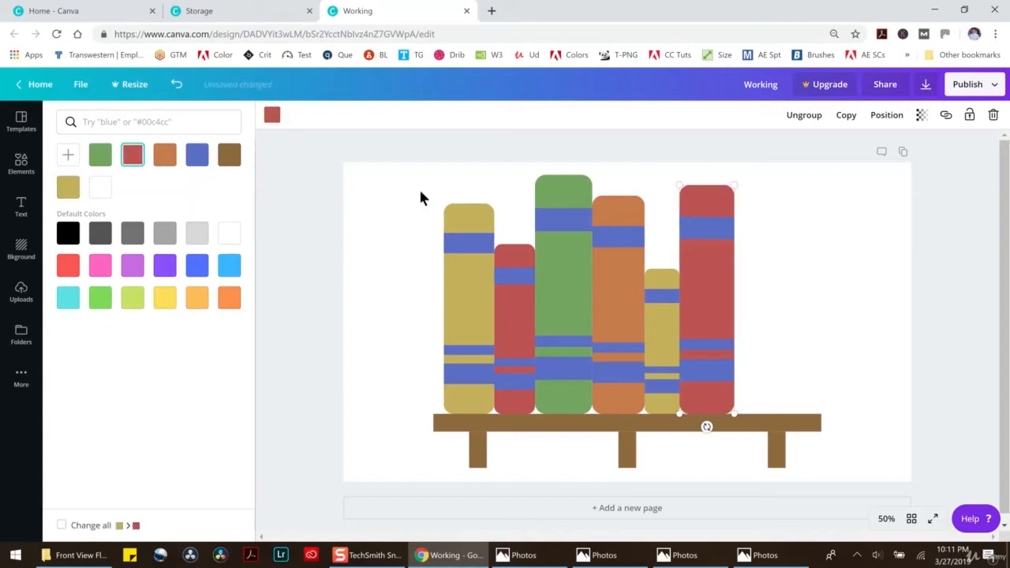
# Ungroup the books on the shelf so their spines and blue bands become separate elements
pyautogui.click(514, 275)
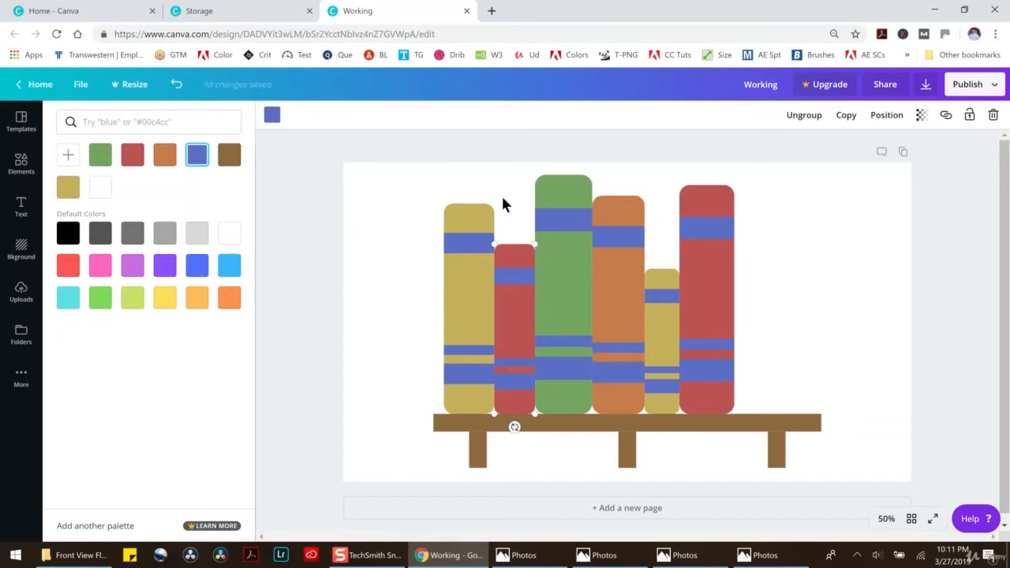
pyautogui.click(804, 115)
pyautogui.click(573, 221)
pyautogui.click(807, 116)
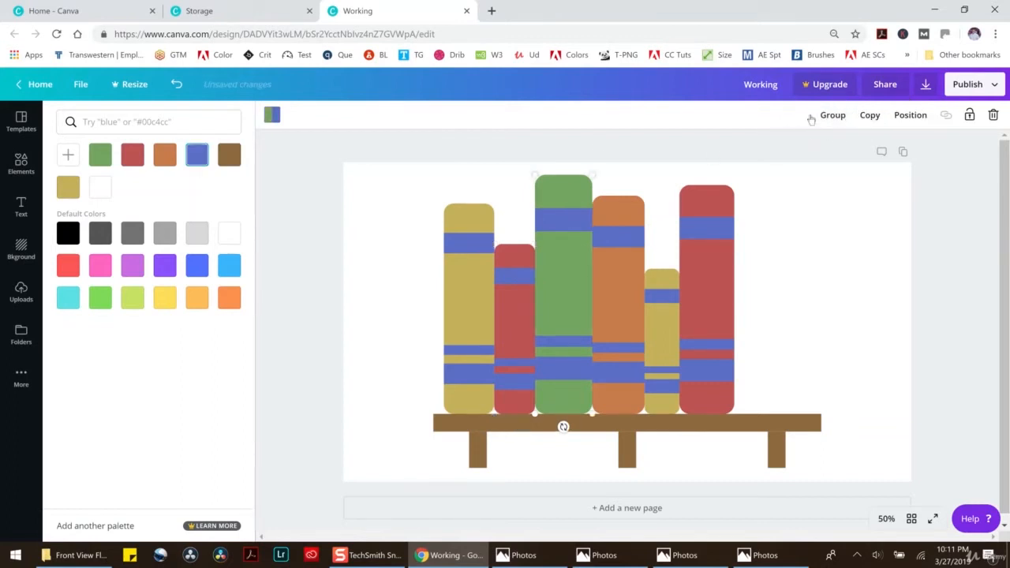
pyautogui.click(625, 241)
pyautogui.click(804, 115)
pyautogui.click(715, 250)
pyautogui.click(805, 116)
pyautogui.click(728, 257)
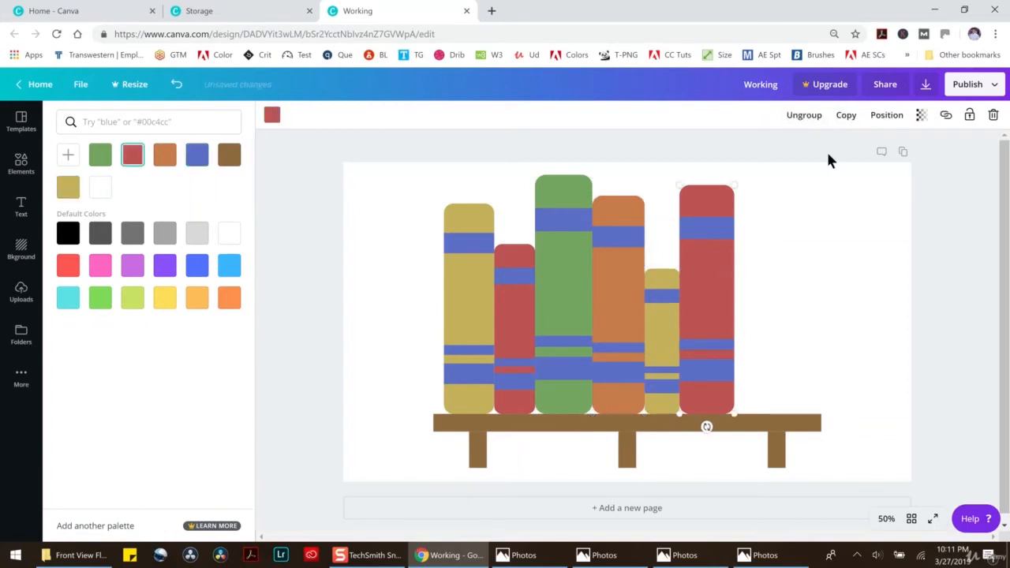
pyautogui.click(819, 120)
pyautogui.click(458, 279)
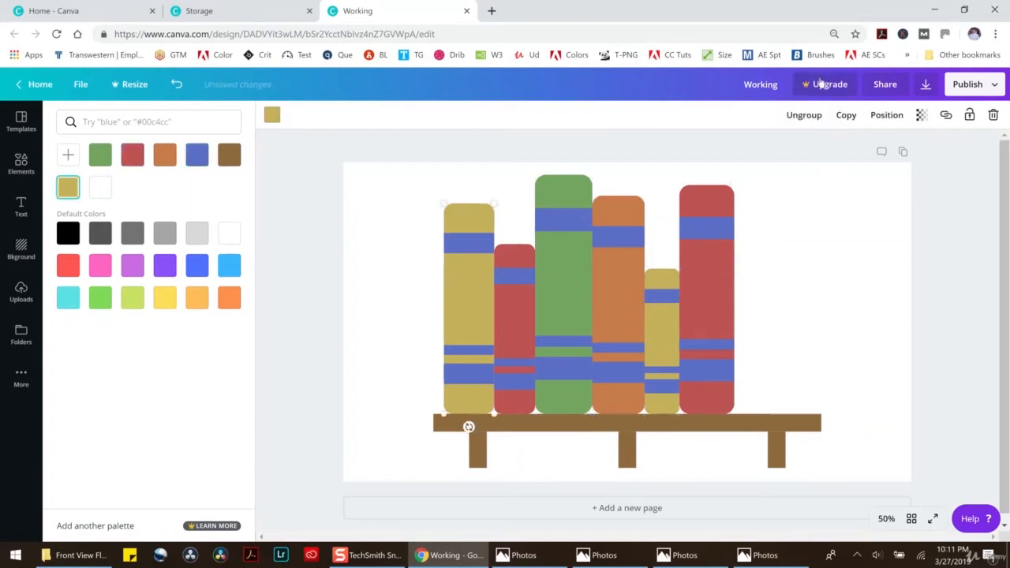
pyautogui.click(804, 117)
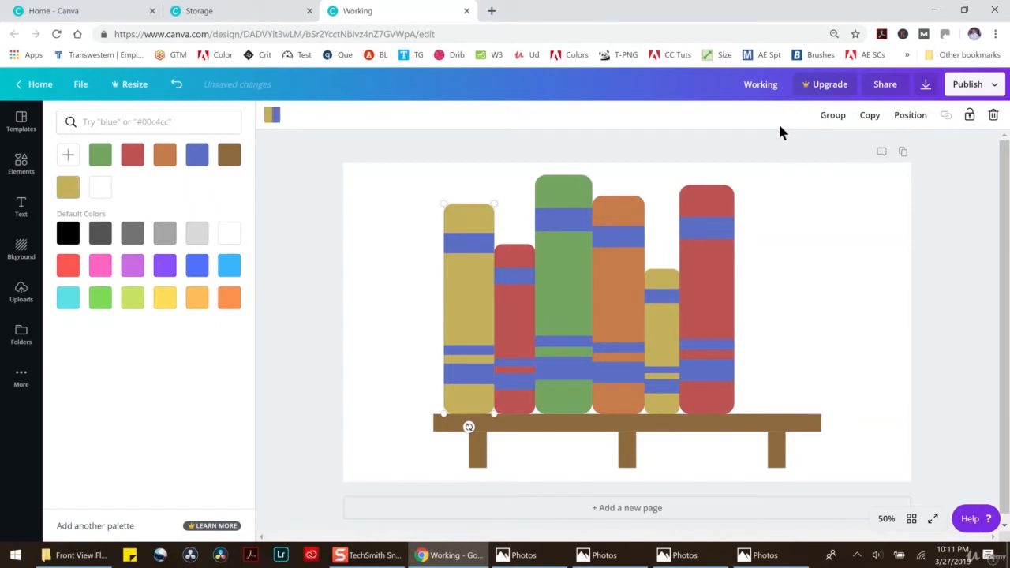
# Recolor all three bands on the second book, the shorter red one, with the shelf's brown
pyautogui.click(507, 278)
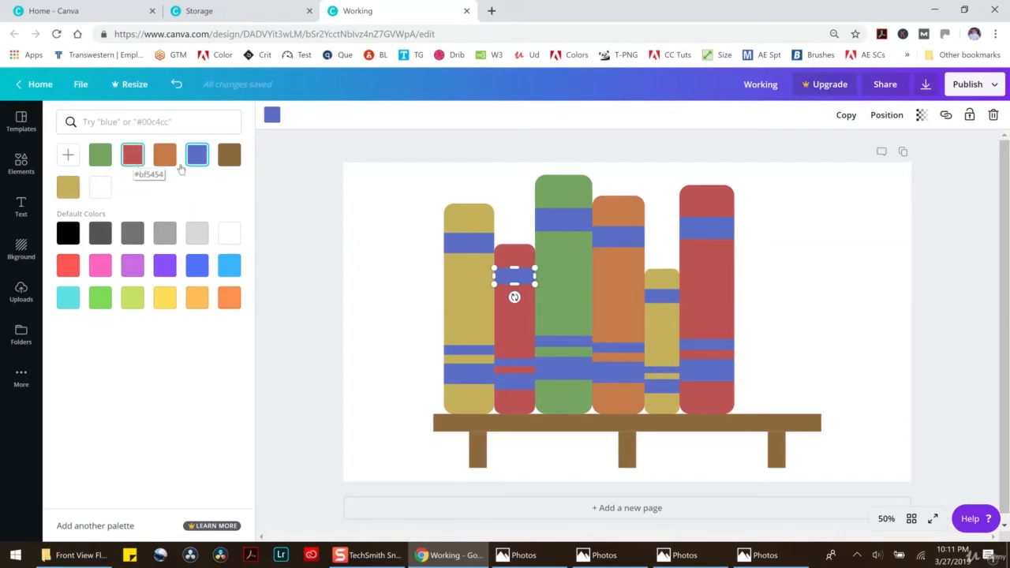
pyautogui.click(98, 158)
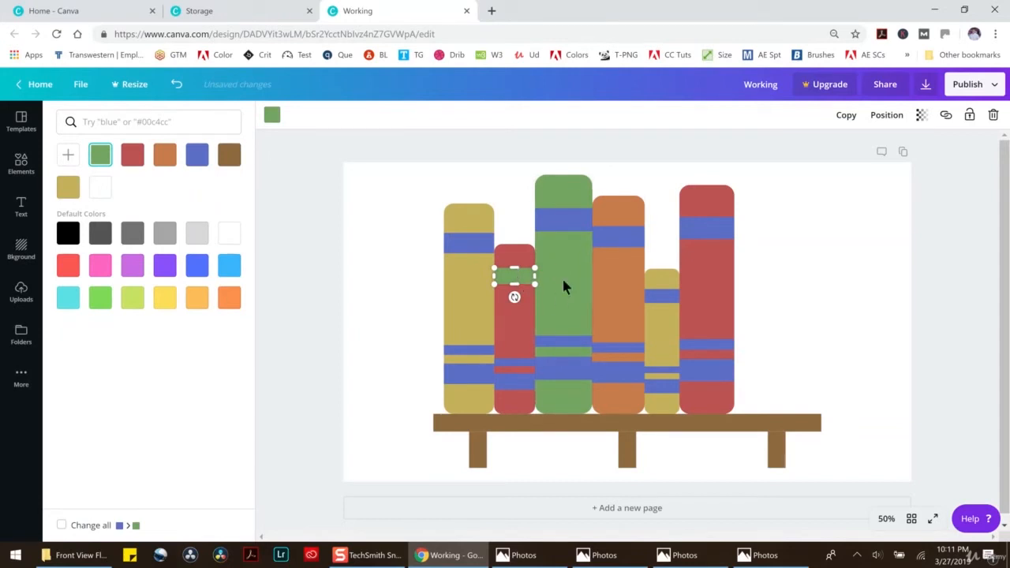
pyautogui.click(69, 188)
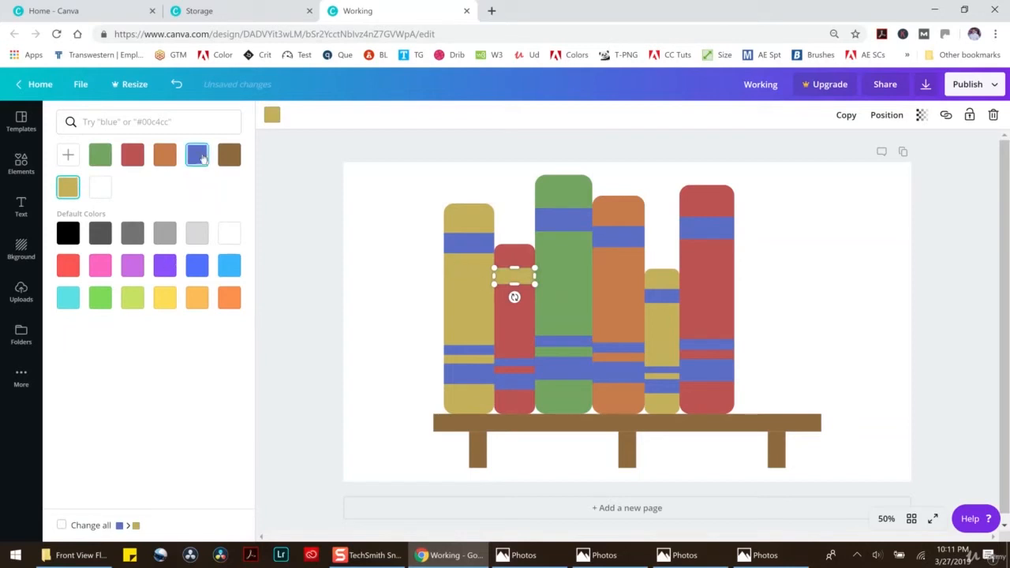
pyautogui.click(228, 155)
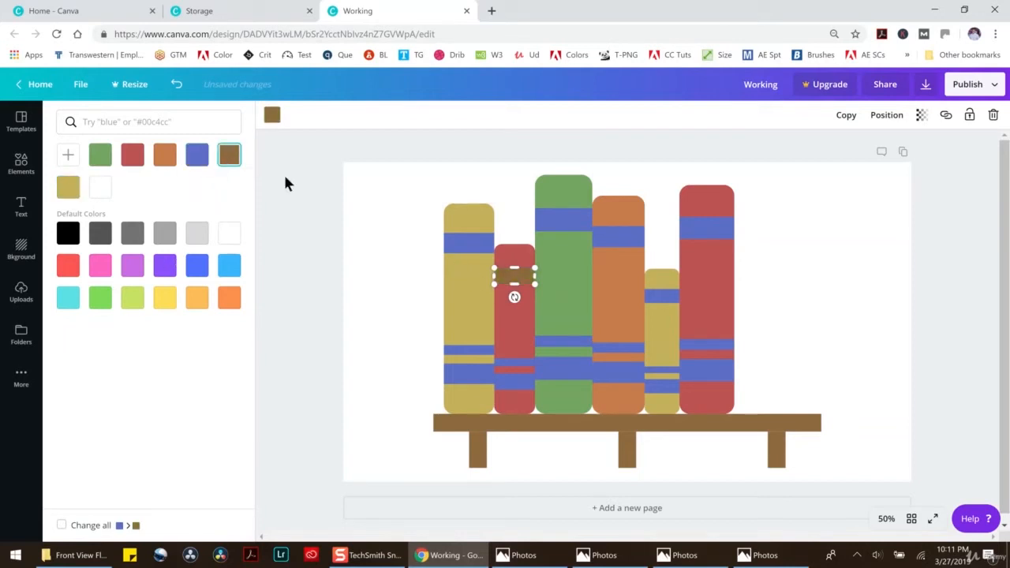
pyautogui.click(519, 370)
pyautogui.click(229, 155)
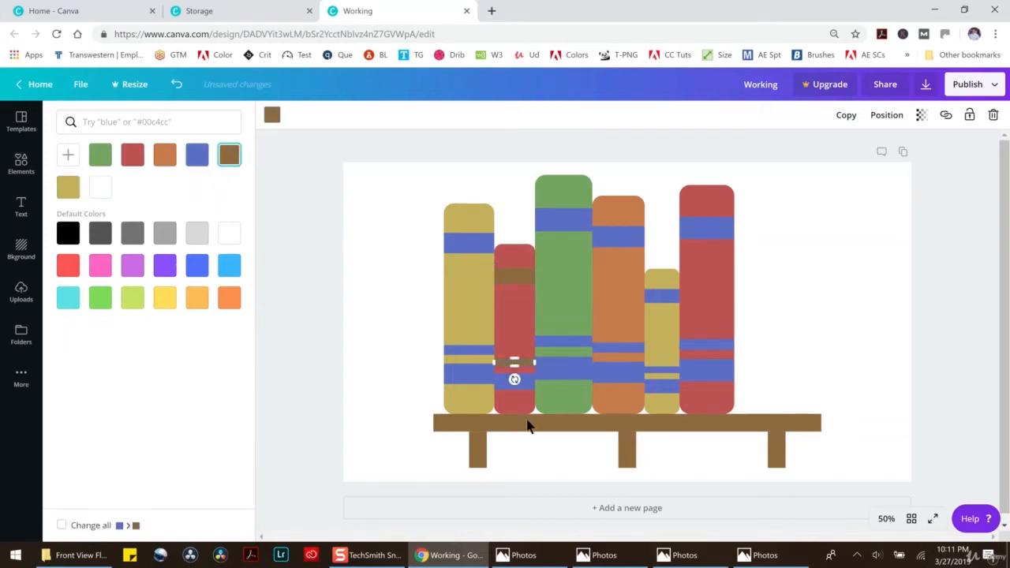
pyautogui.click(523, 385)
pyautogui.click(229, 155)
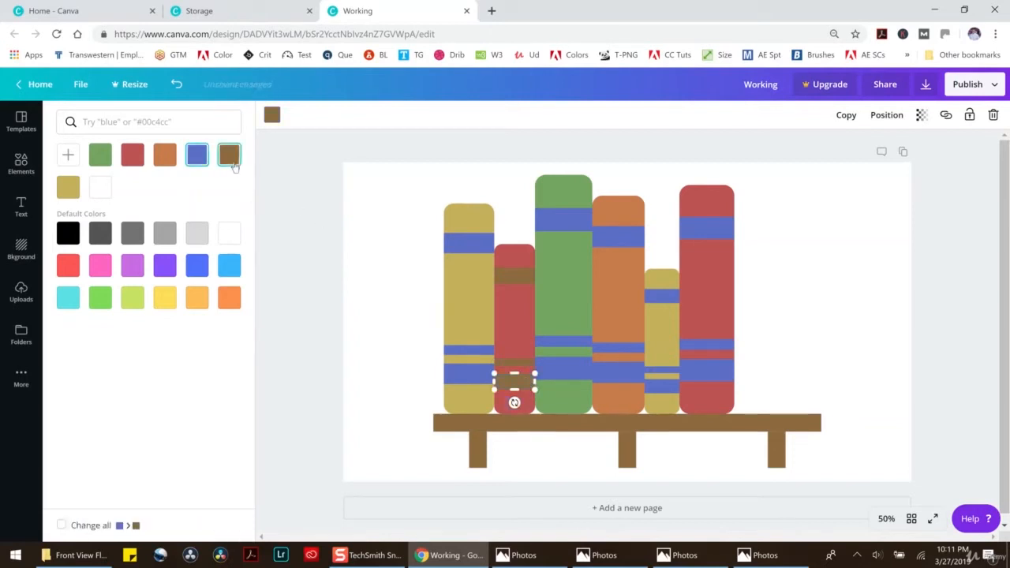
# Recolor all three bands on the green book mustard, matching the first book's spine
pyautogui.click(569, 229)
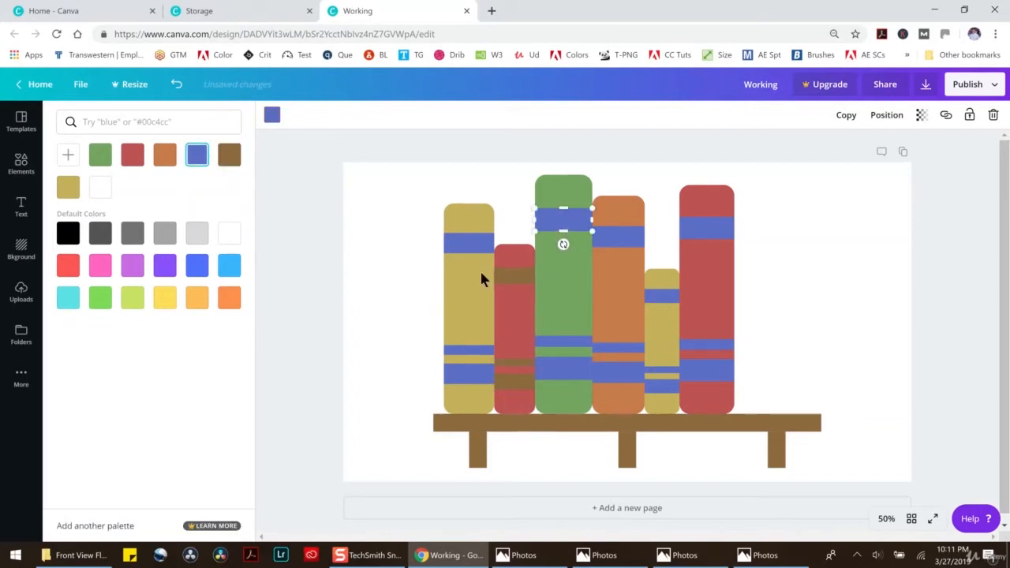
pyautogui.click(76, 190)
pyautogui.click(583, 349)
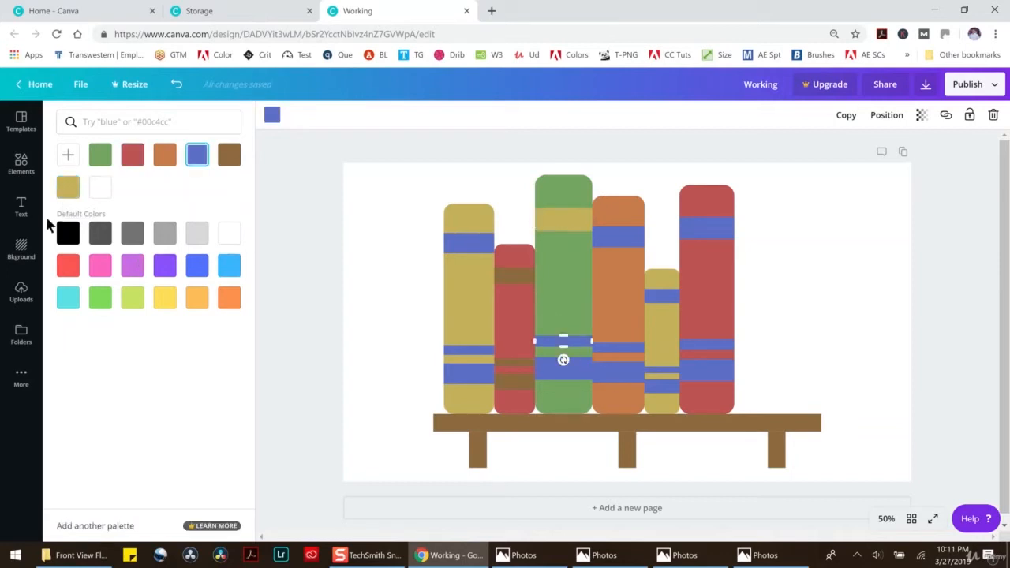
pyautogui.click(68, 187)
pyautogui.click(552, 369)
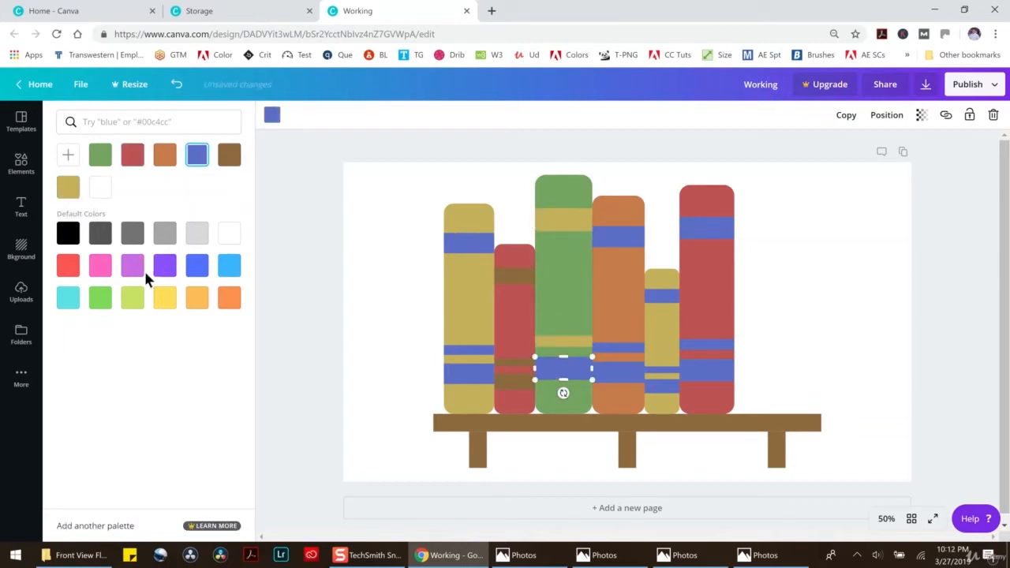
pyautogui.click(68, 187)
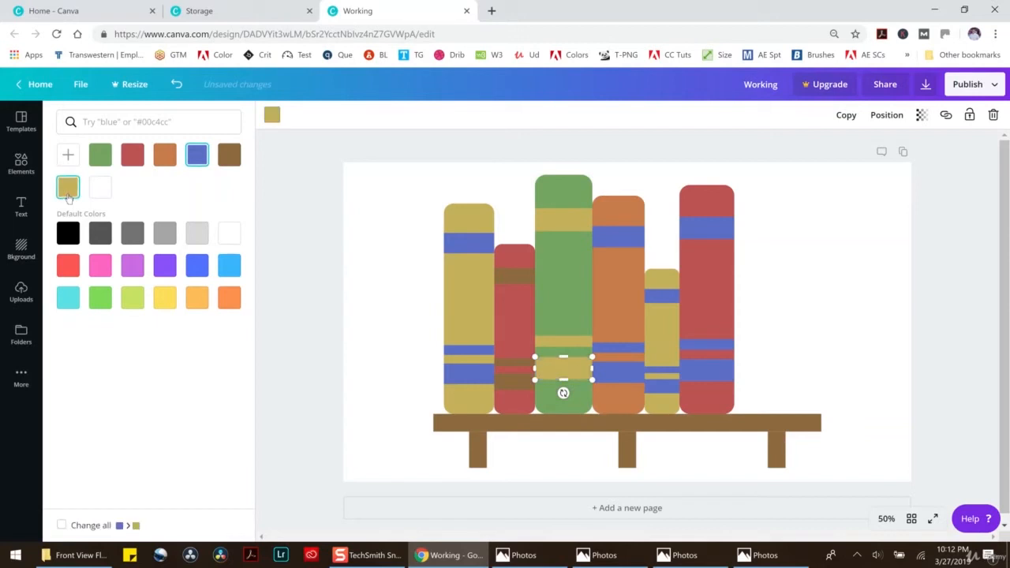
# Recolor the three bands on the orange book with the muted red already used in the design
pyautogui.click(623, 239)
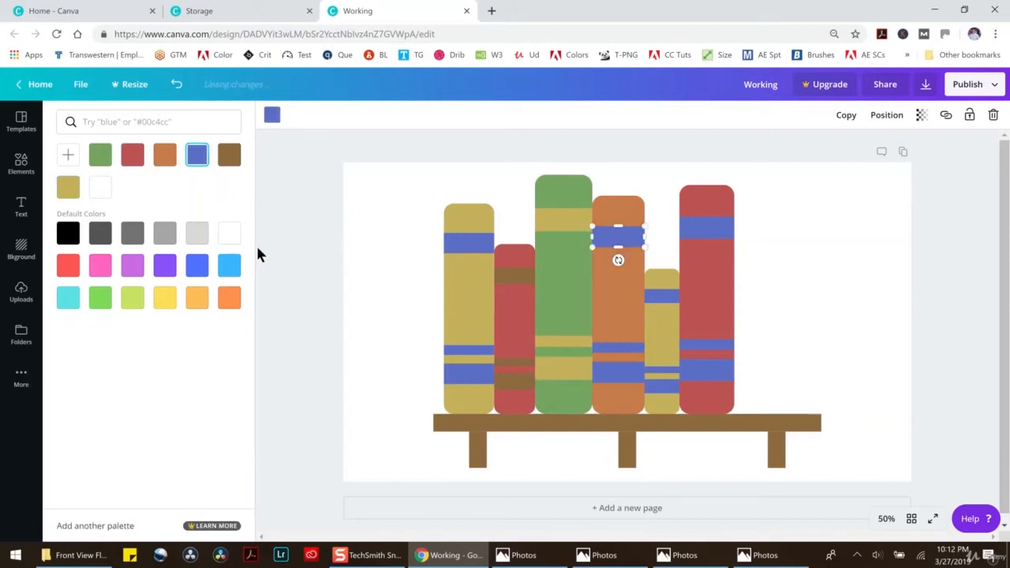
pyautogui.click(136, 159)
pyautogui.click(626, 348)
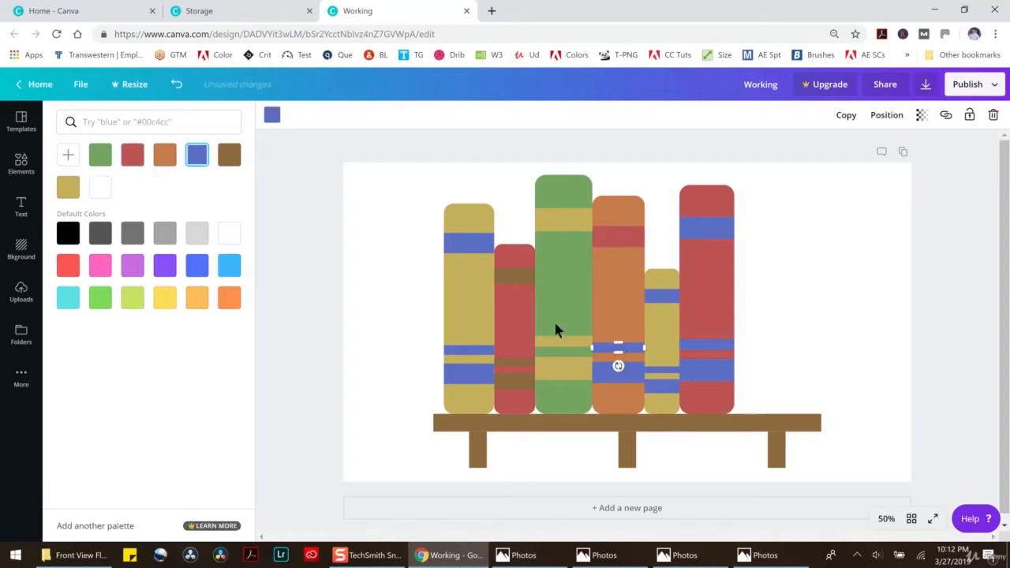
pyautogui.click(133, 157)
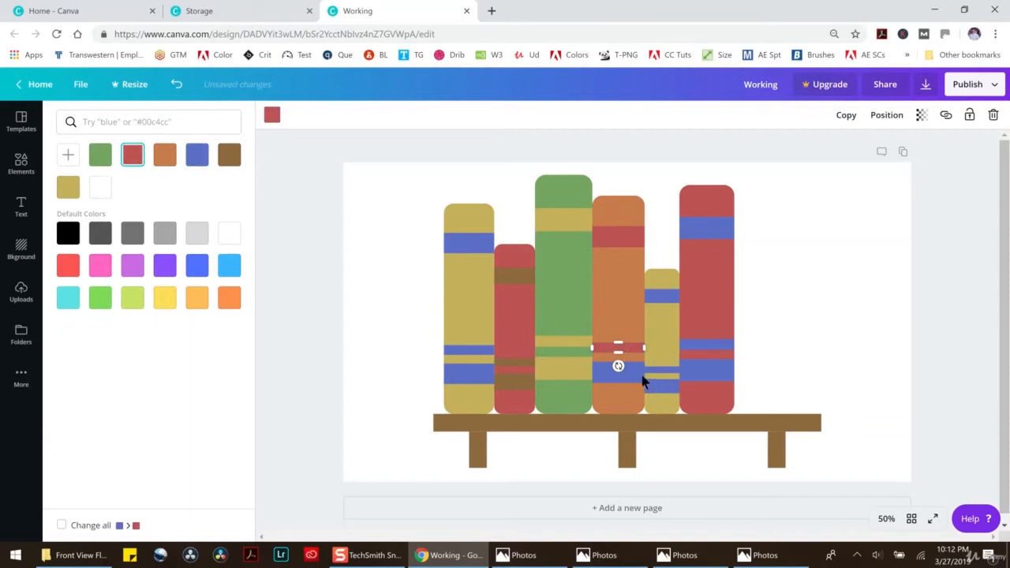
pyautogui.click(631, 374)
pyautogui.click(132, 155)
# Recolor the three bands on the last red book with the muted green of the tallest book
pyautogui.click(705, 232)
pyautogui.click(100, 155)
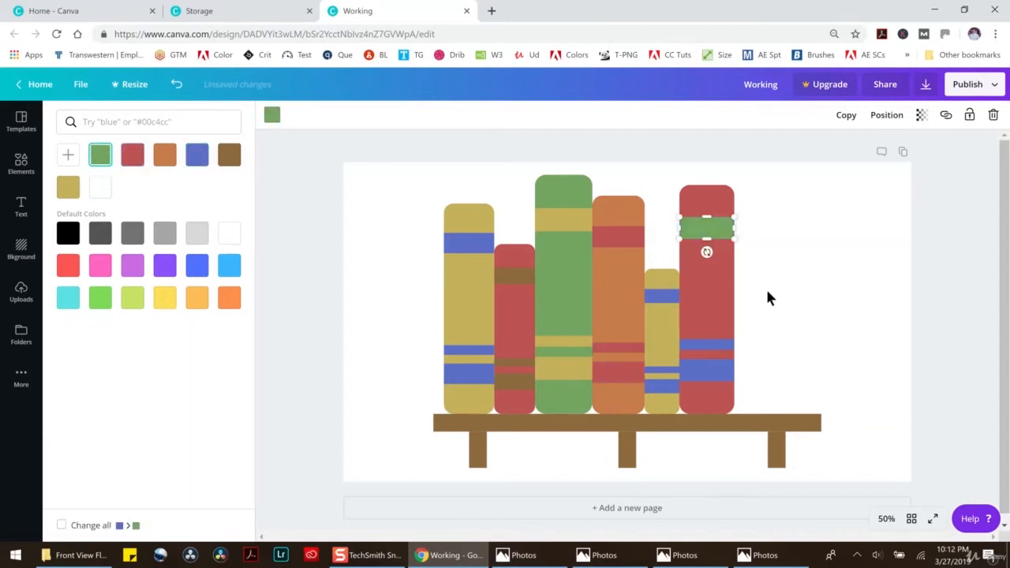
pyautogui.click(732, 345)
pyautogui.click(100, 155)
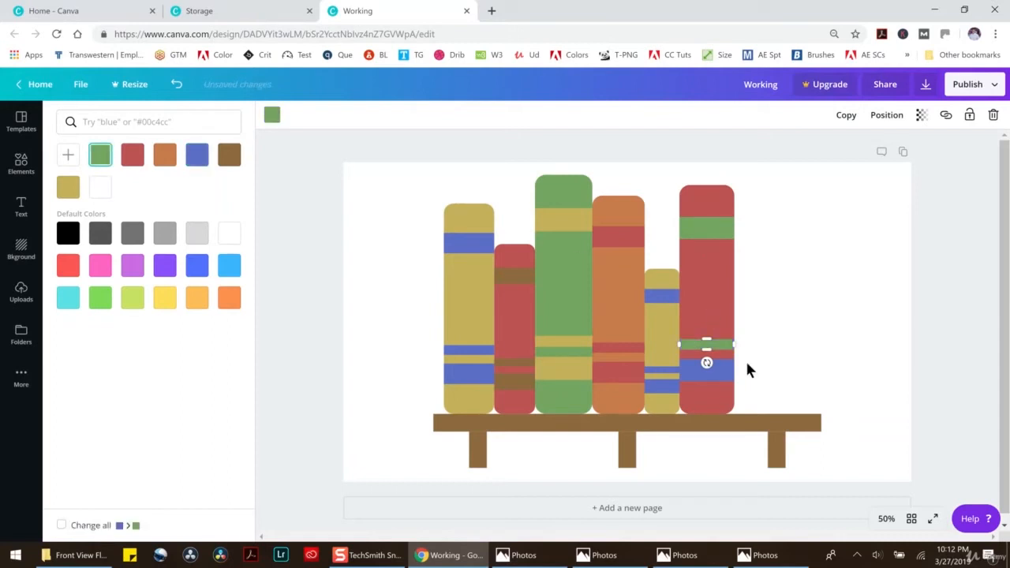
pyautogui.click(728, 376)
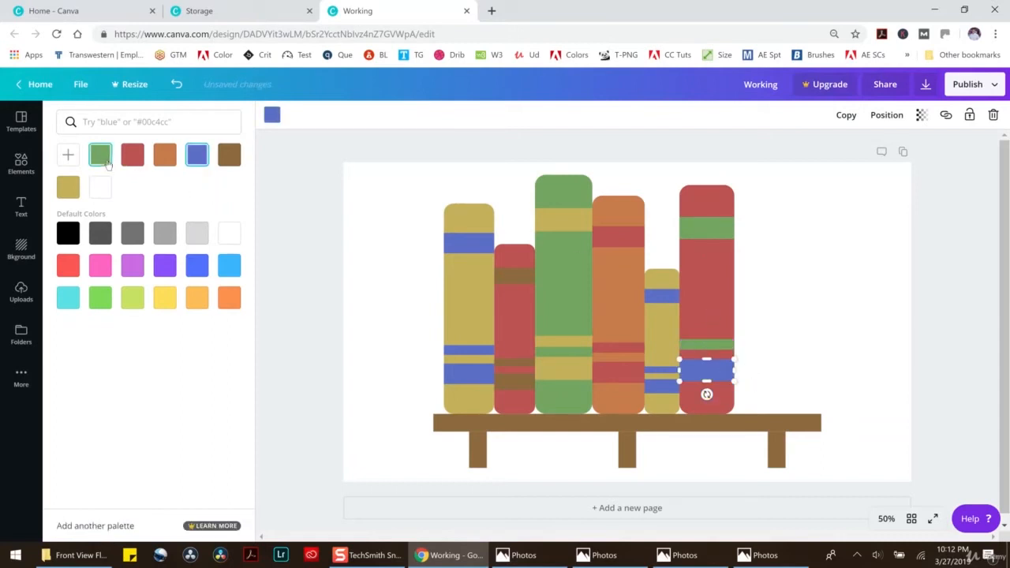
pyautogui.click(101, 155)
pyautogui.click(824, 345)
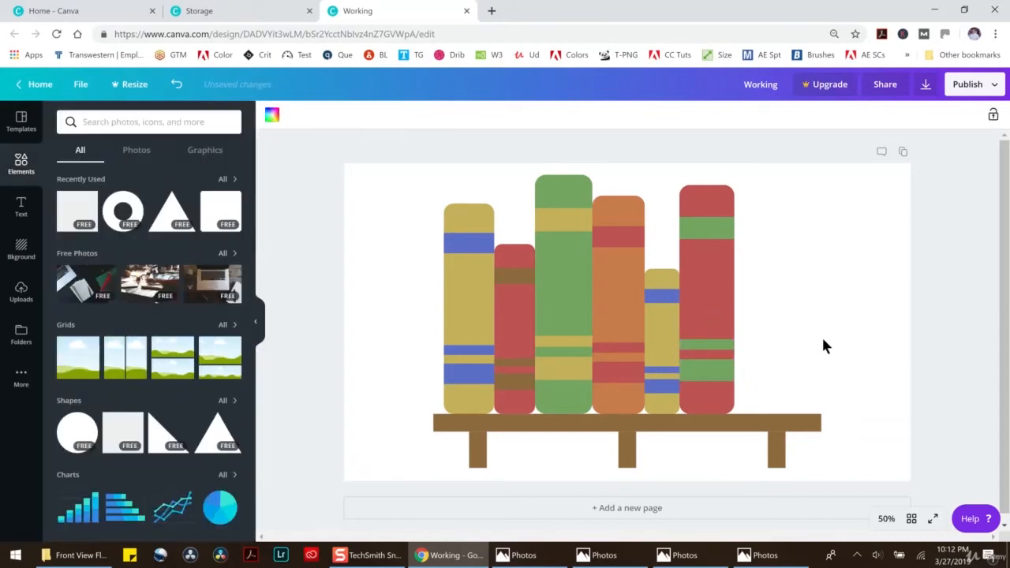
pyautogui.click(375, 133)
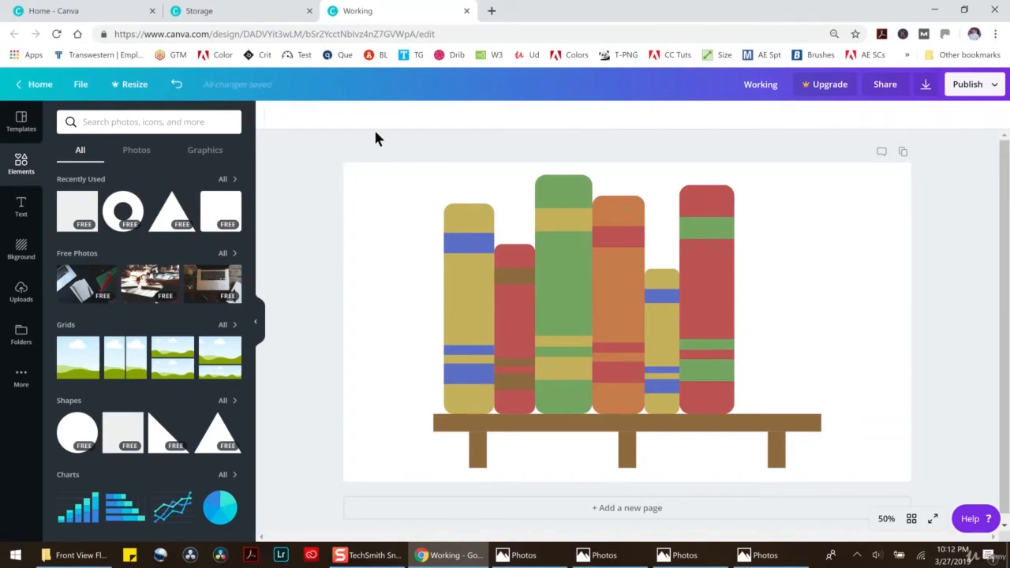
# Recolor the shortest book's spine to purple and darken it to the muted shade #814f8f
pyautogui.click(670, 327)
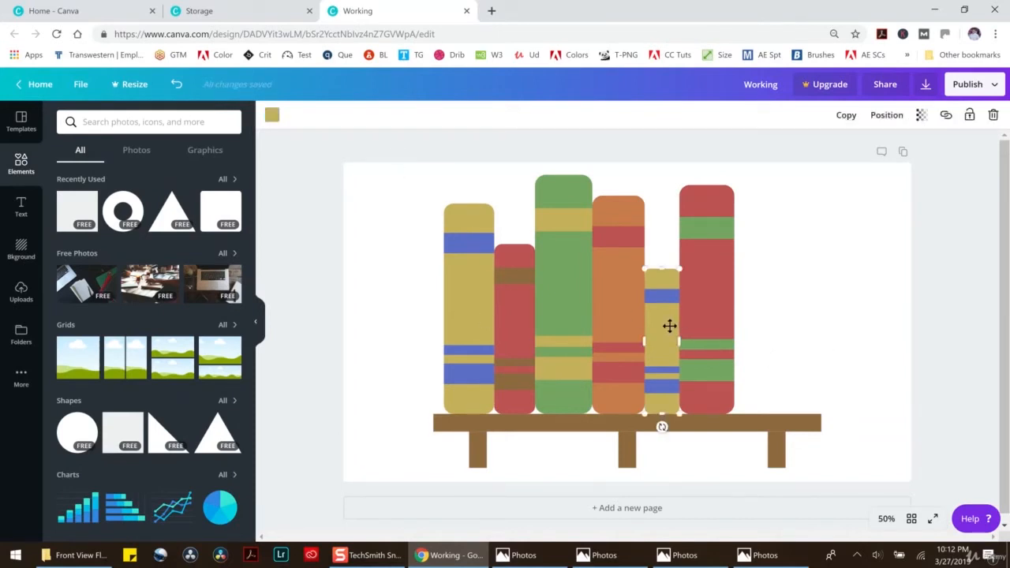
pyautogui.click(269, 117)
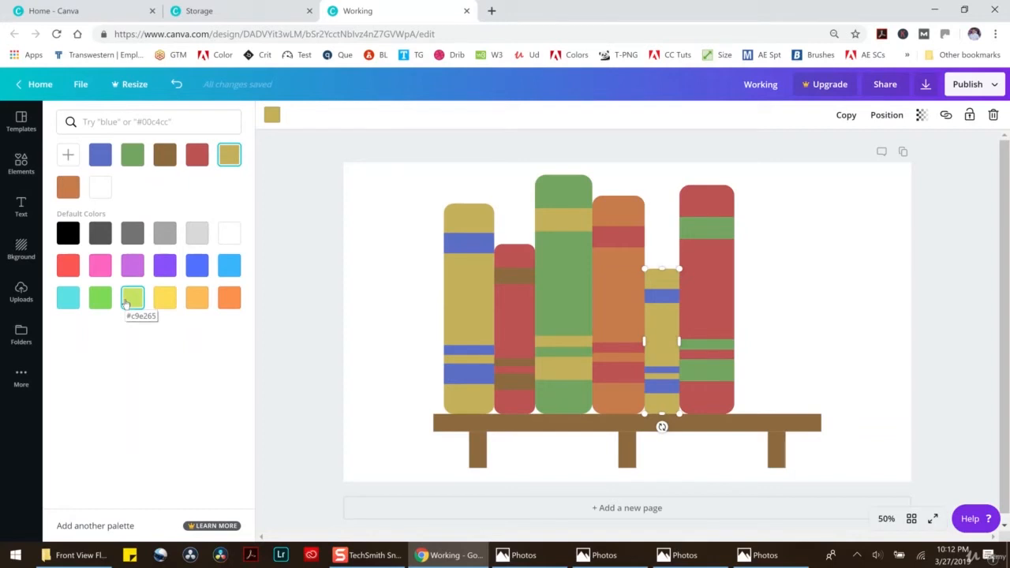
pyautogui.click(133, 268)
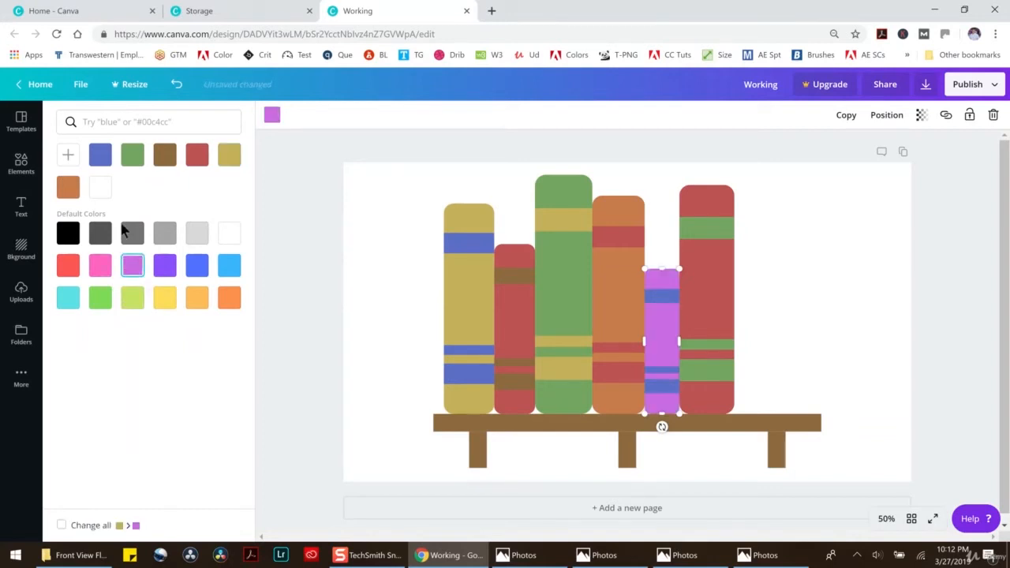
pyautogui.click(67, 156)
pyautogui.click(147, 215)
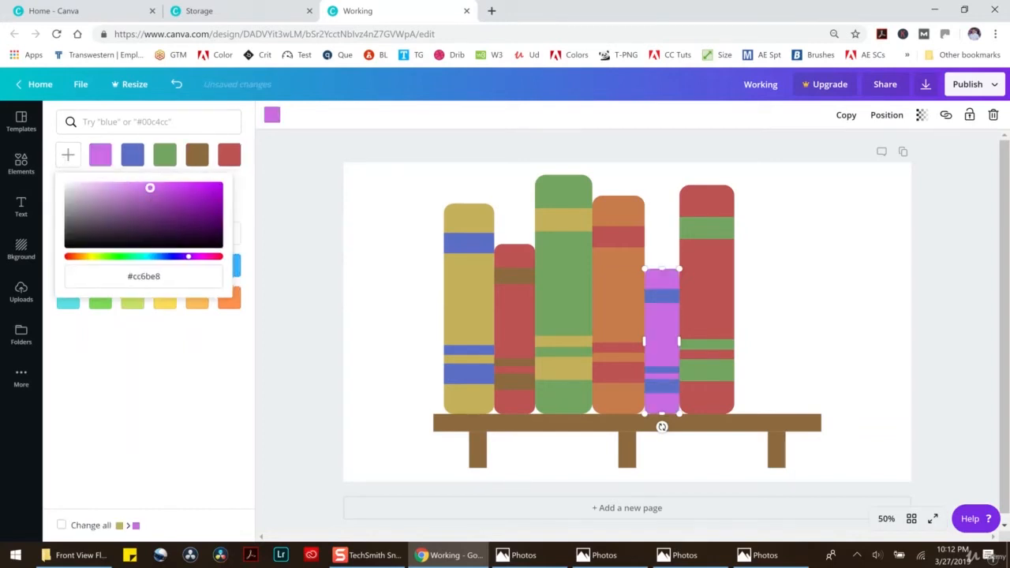
pyautogui.moveTo(147, 215); pyautogui.dragTo(135, 211)
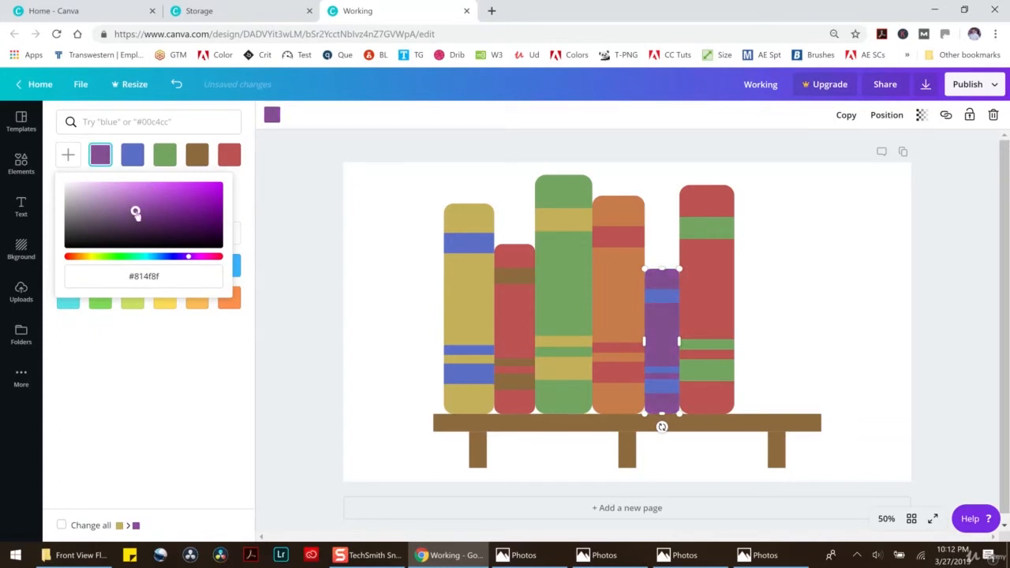
pyautogui.click(116, 362)
# Recolor the three bands on the short purple book mustard
pyautogui.click(669, 297)
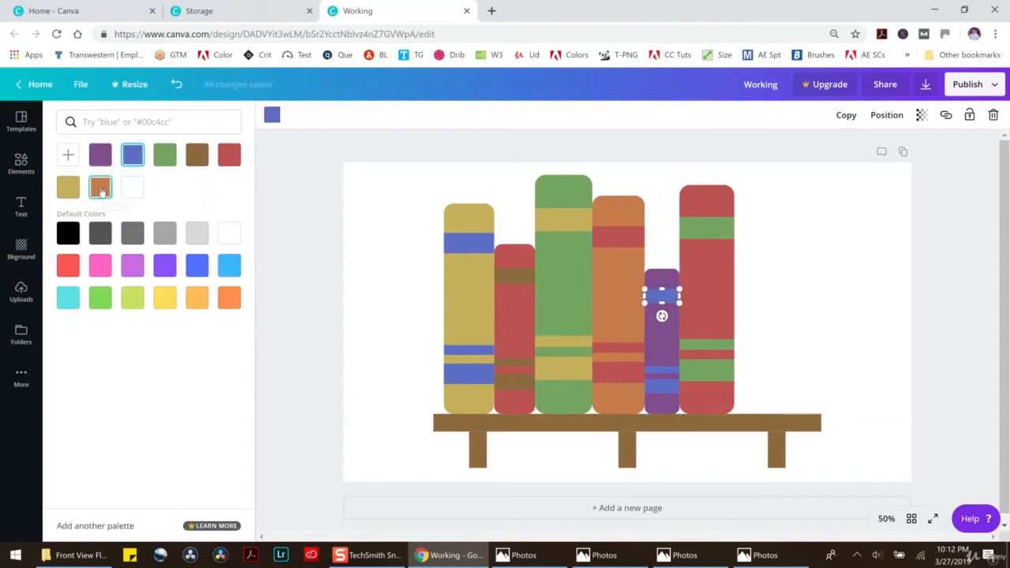
pyautogui.click(68, 186)
pyautogui.click(663, 369)
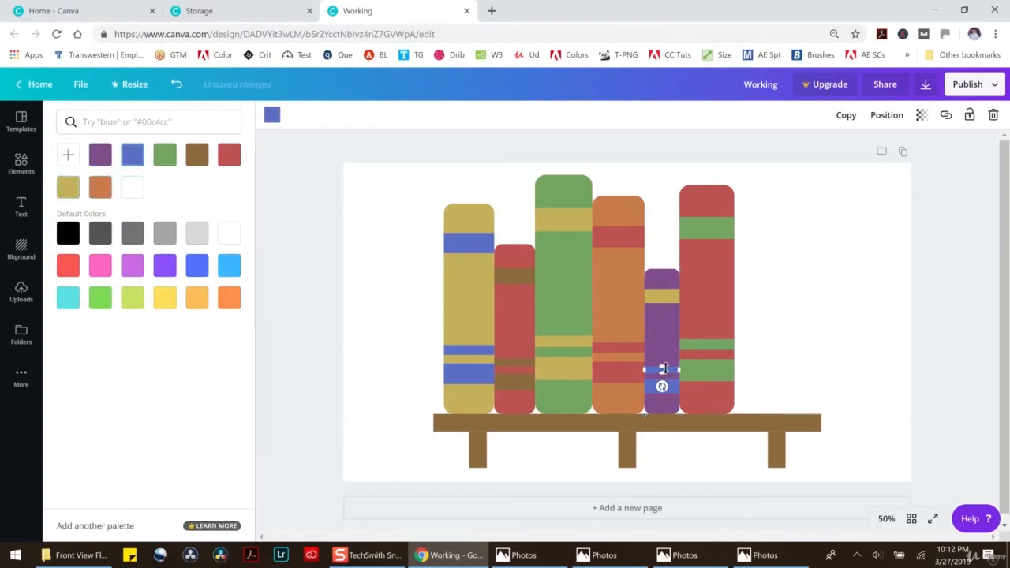
pyautogui.click(68, 186)
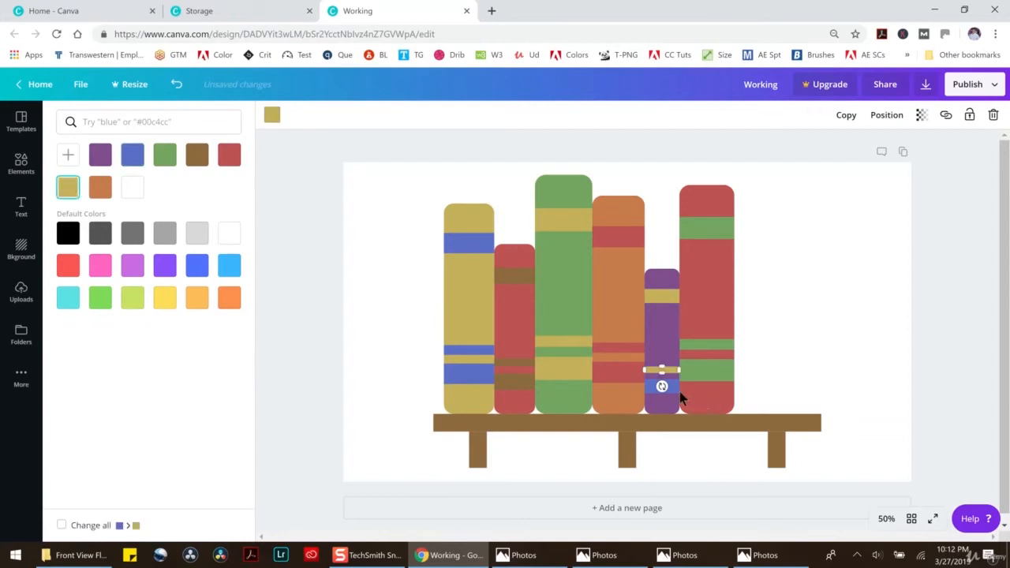
pyautogui.click(663, 386)
pyautogui.click(68, 187)
pyautogui.click(849, 288)
# Group all six books and shift the group so it lines up with the shelf's left end
pyautogui.moveTo(462, 213); pyautogui.dragTo(830, 414)
pyautogui.click(831, 116)
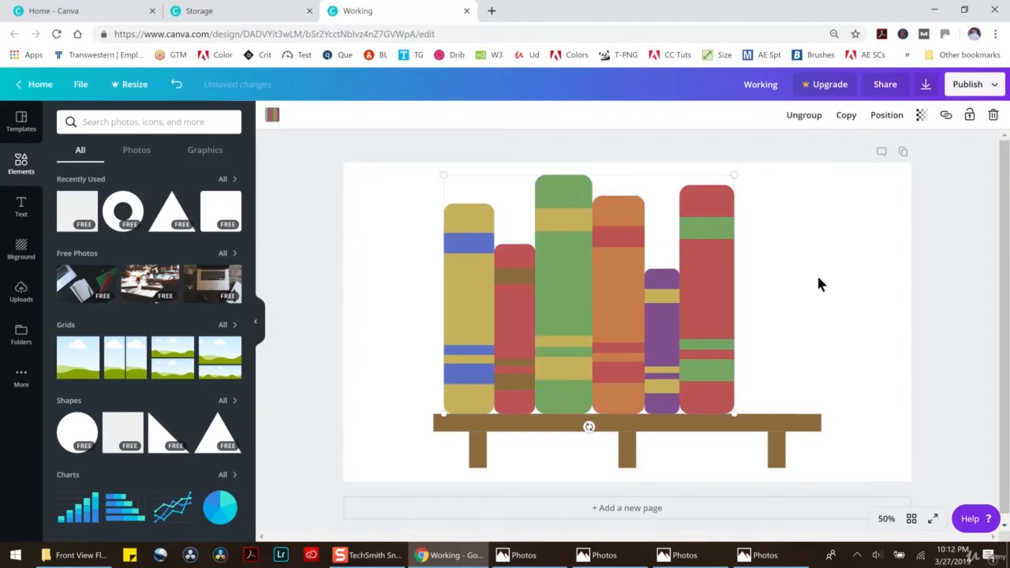
pyautogui.moveTo(635, 286)
pyautogui.mouseDown()
pyautogui.moveTo(655, 292)
pyautogui.moveTo(690, 280)
pyautogui.moveTo(627, 289)
pyautogui.mouseUp()
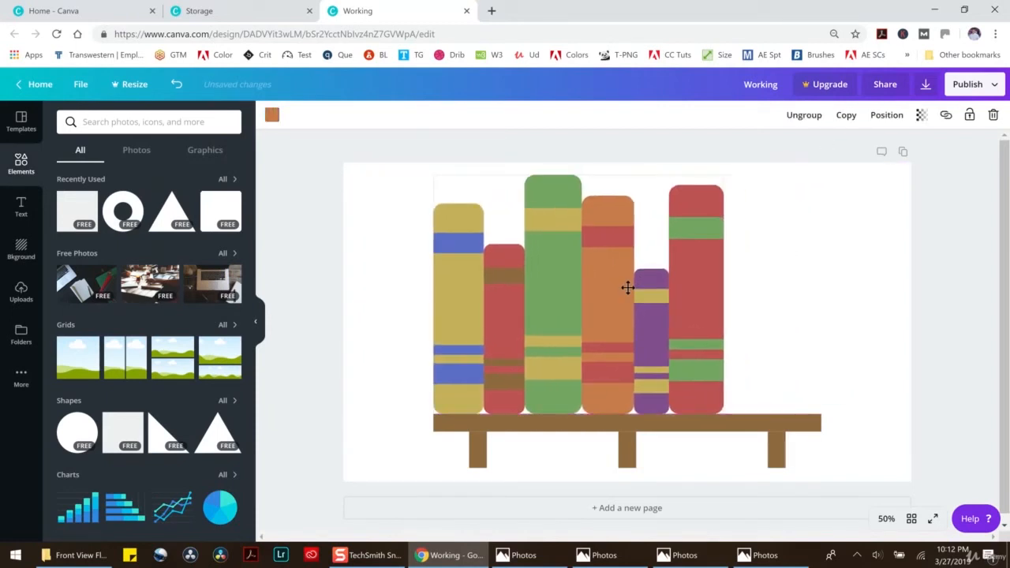
# Paste a copy of the book group into the Storage design, shrink it to about 204 by 168, and place it beneath the stored shelf
pyautogui.click(199, 11)
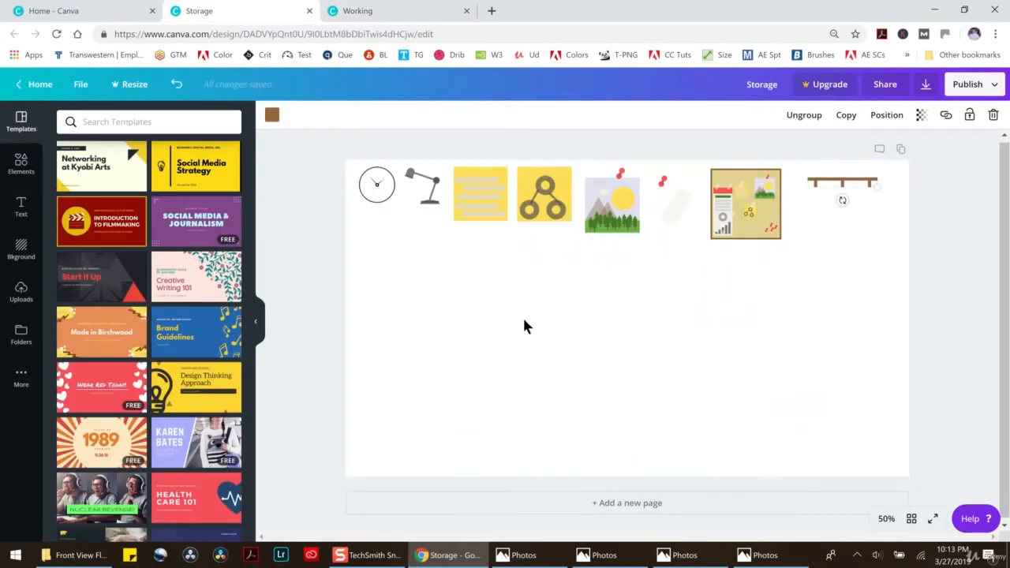
pyautogui.hotkey('ctrl', 'v')
pyautogui.moveTo(585, 368); pyautogui.dragTo(585, 391)
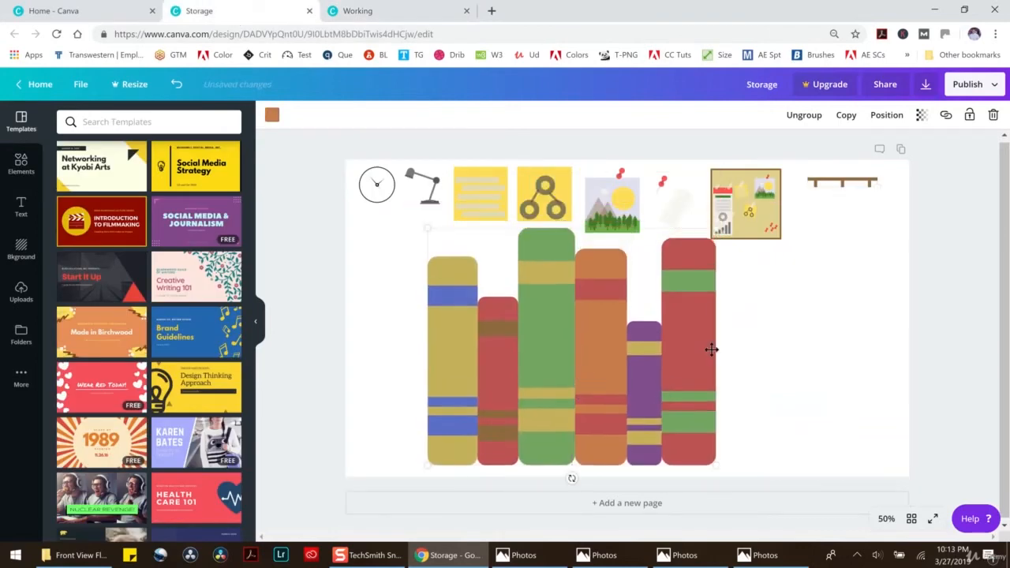
pyautogui.moveTo(718, 231); pyautogui.dragTo(488, 416)
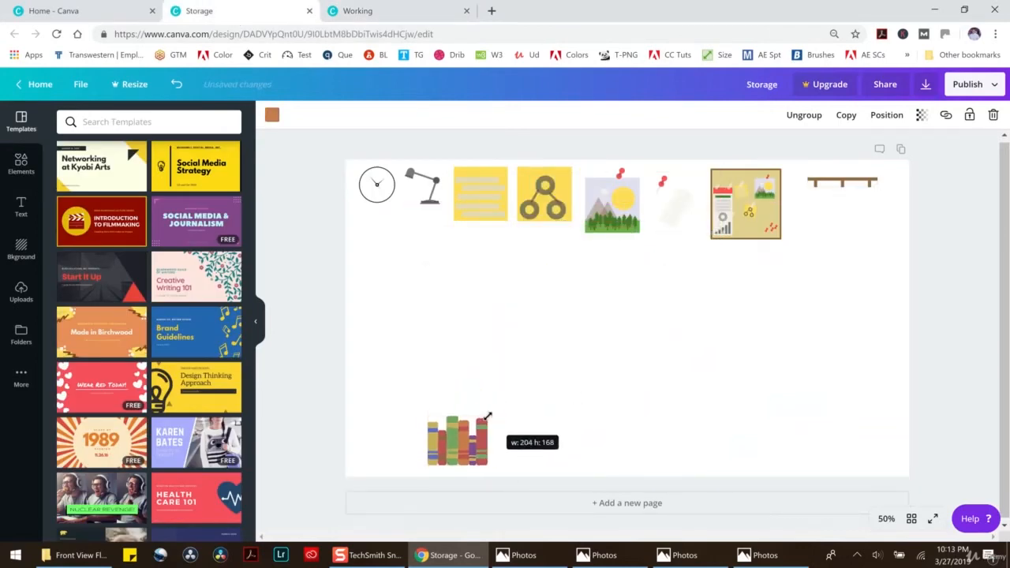
pyautogui.moveTo(451, 447); pyautogui.dragTo(826, 235)
# Back in the Working design, group the shelf parts and move the shelf to the page's lower-left corner with the books standing on it
pyautogui.click(391, 11)
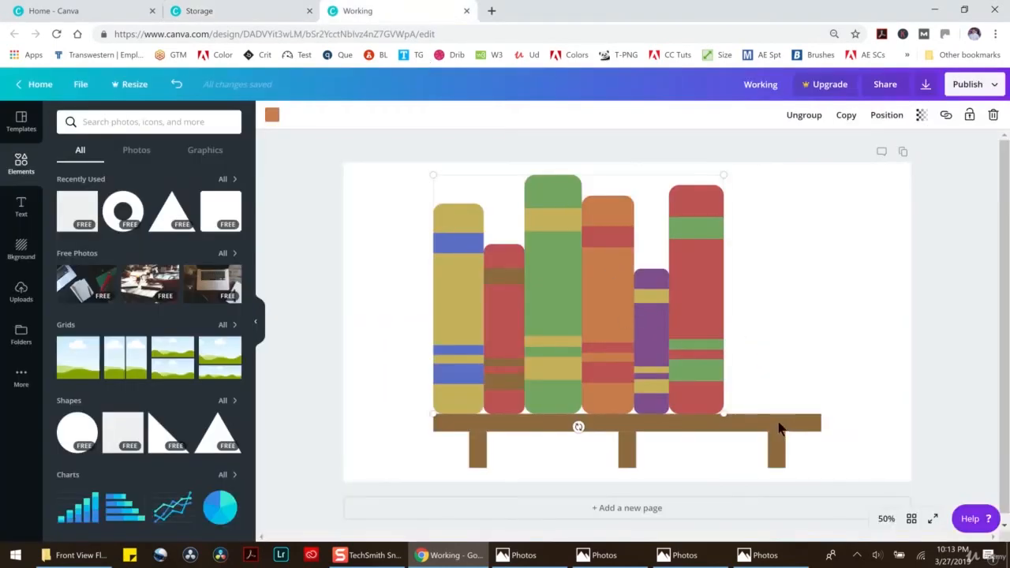
pyautogui.moveTo(835, 473); pyautogui.dragTo(449, 424)
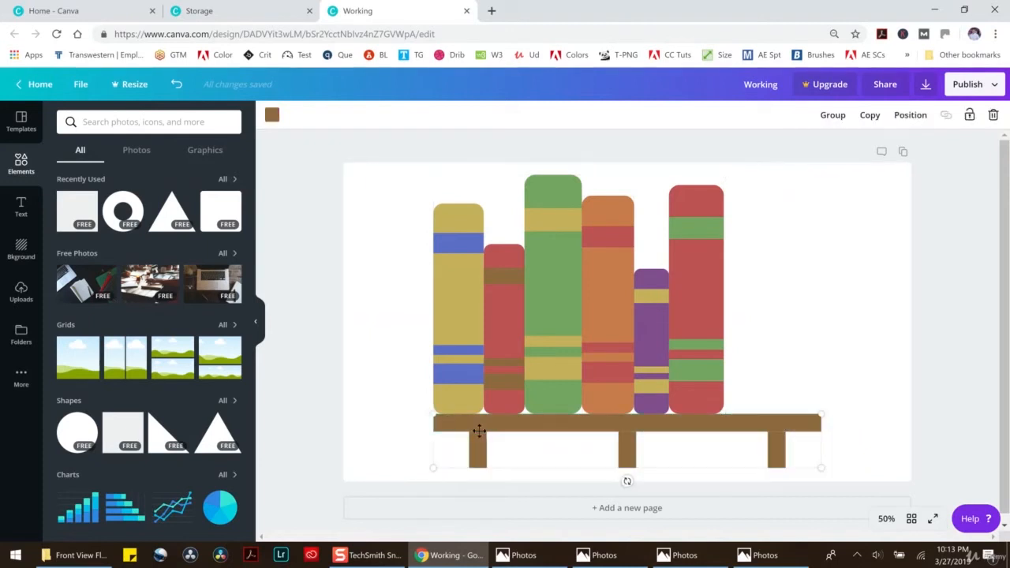
pyautogui.click(833, 115)
pyautogui.moveTo(616, 431); pyautogui.dragTo(554, 445)
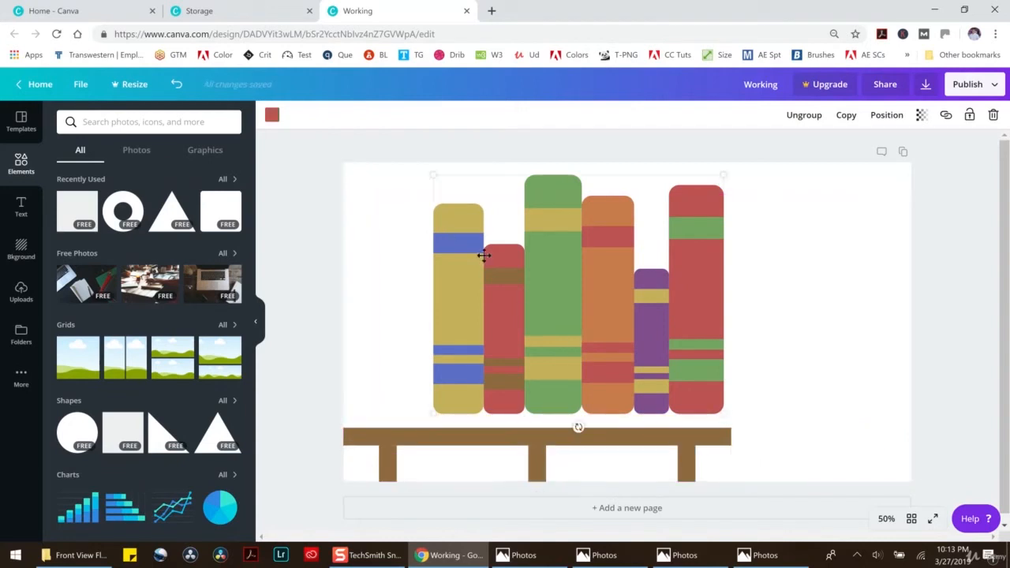
pyautogui.moveTo(534, 275); pyautogui.dragTo(463, 289)
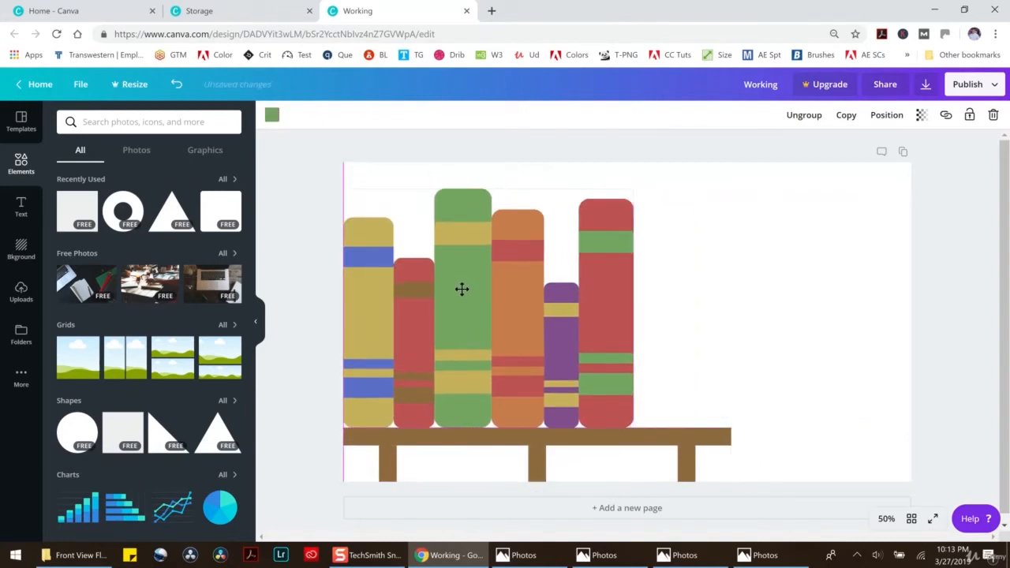
# Ungroup the shelf, and delete all the books and shelf pieces from the page
pyautogui.click(750, 319)
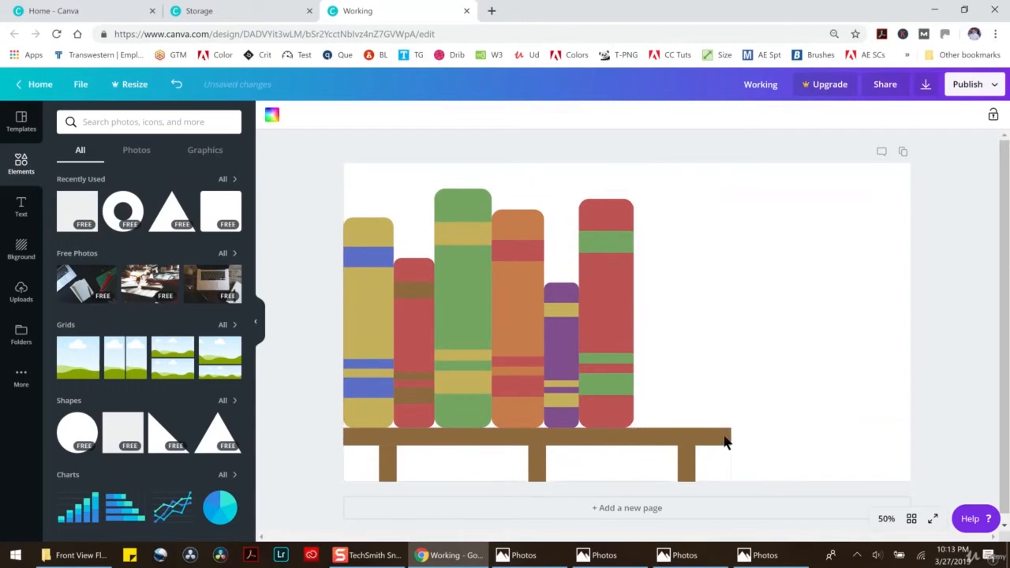
pyautogui.click(726, 444)
pyautogui.click(797, 115)
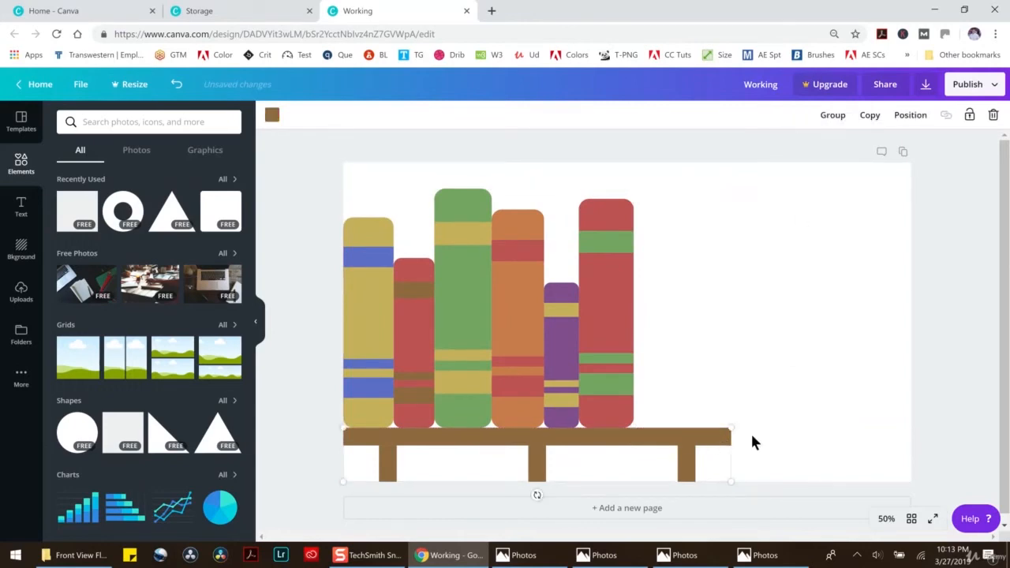
pyautogui.click(695, 397)
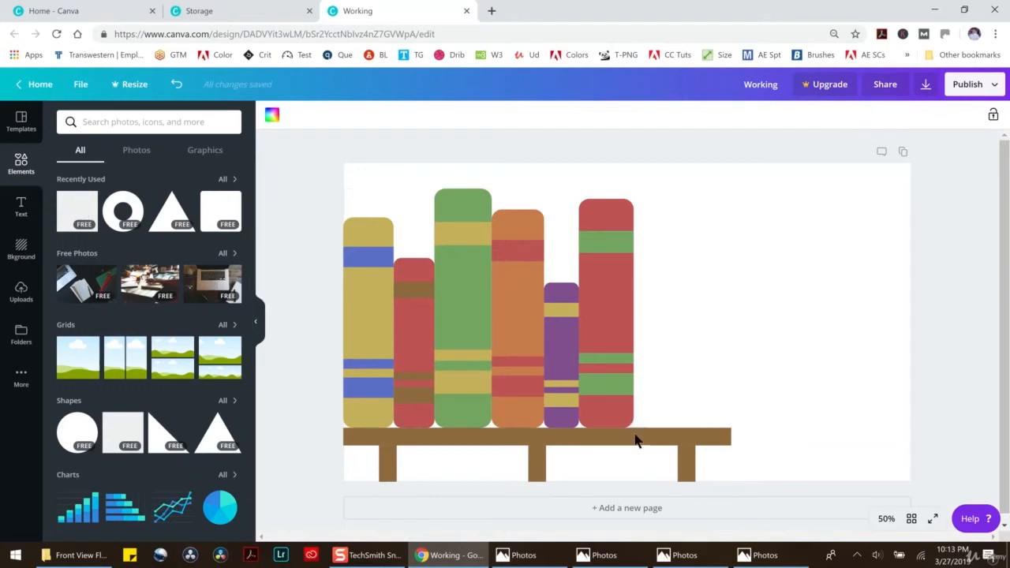
pyautogui.moveTo(784, 471); pyautogui.dragTo(343, 235)
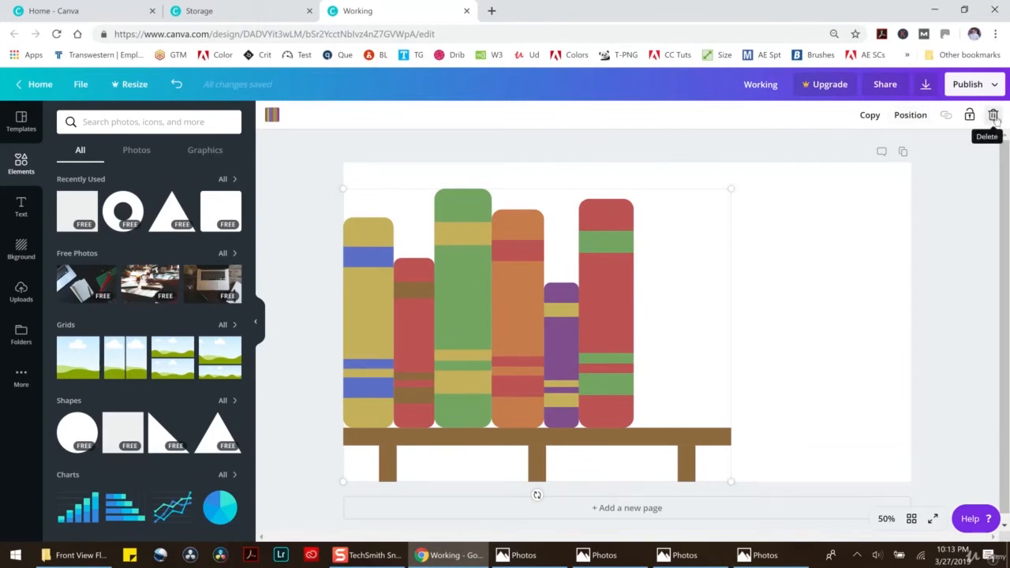
pyautogui.click(994, 116)
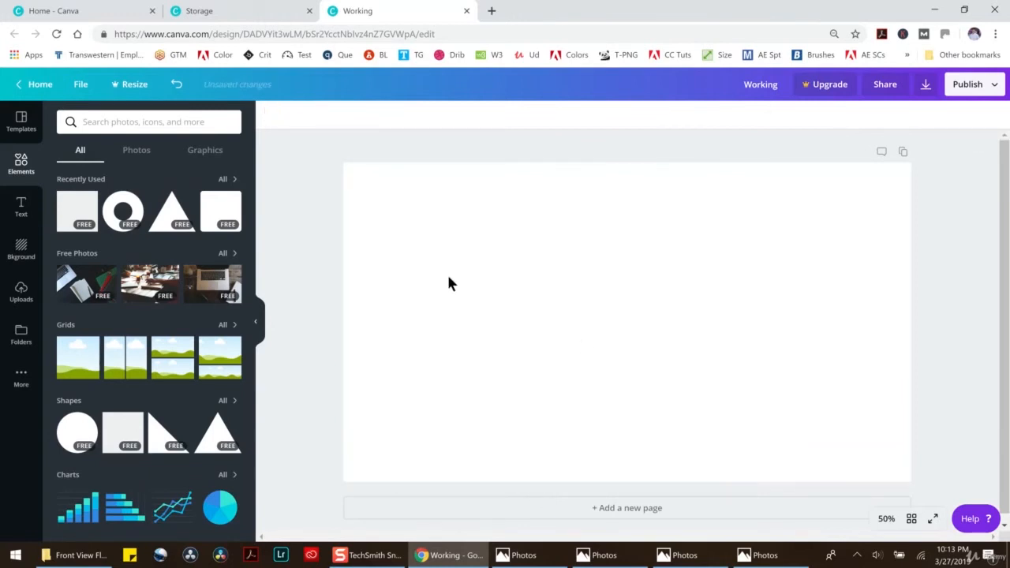
# Add a square shape, reshape it into a long thin horizontal bar, and place a duplicate bar parallel below it
pyautogui.click(82, 199)
pyautogui.moveTo(628, 449); pyautogui.dragTo(595, 303)
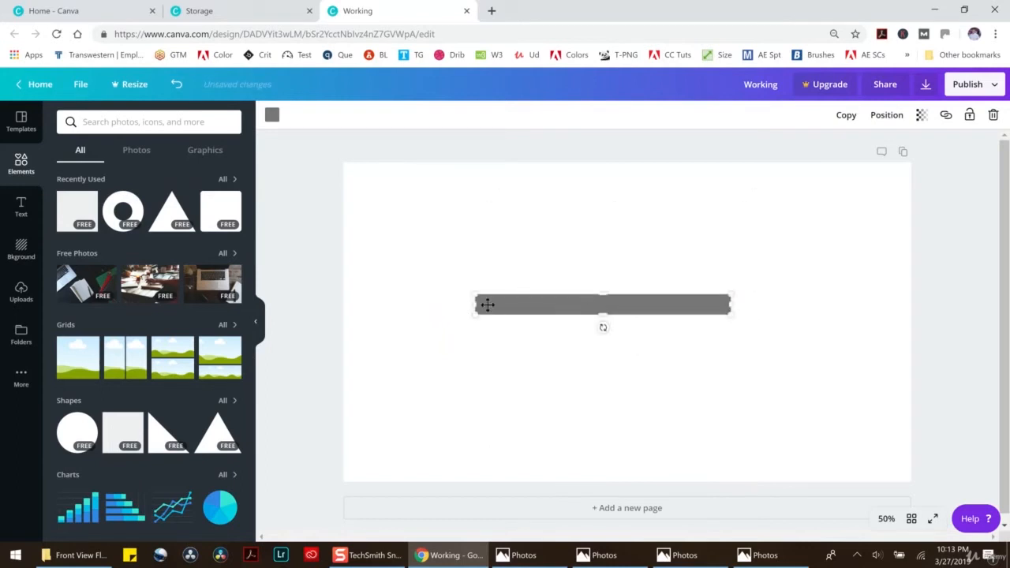
pyautogui.moveTo(476, 304); pyautogui.dragTo(392, 301)
pyautogui.moveTo(501, 302); pyautogui.dragTo(595, 299)
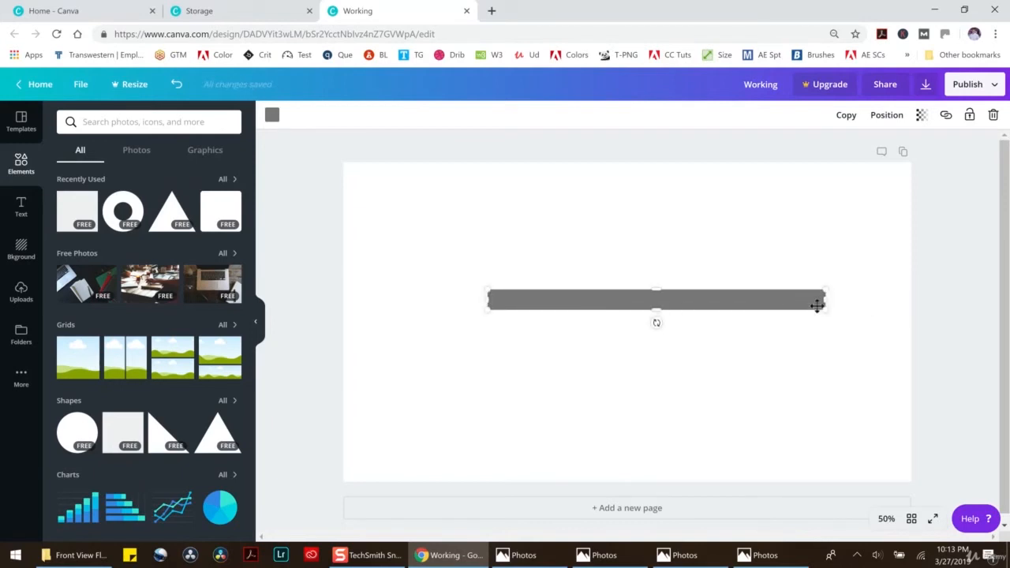
pyautogui.moveTo(487, 300); pyautogui.dragTo(438, 299)
pyautogui.moveTo(691, 311); pyautogui.dragTo(699, 394)
# Duplicate the bar, rotate the copy 90°, and shorten it to about 360 so it joins the right ends of both horizontal bars
pyautogui.hotkey('ctrl', 'd')
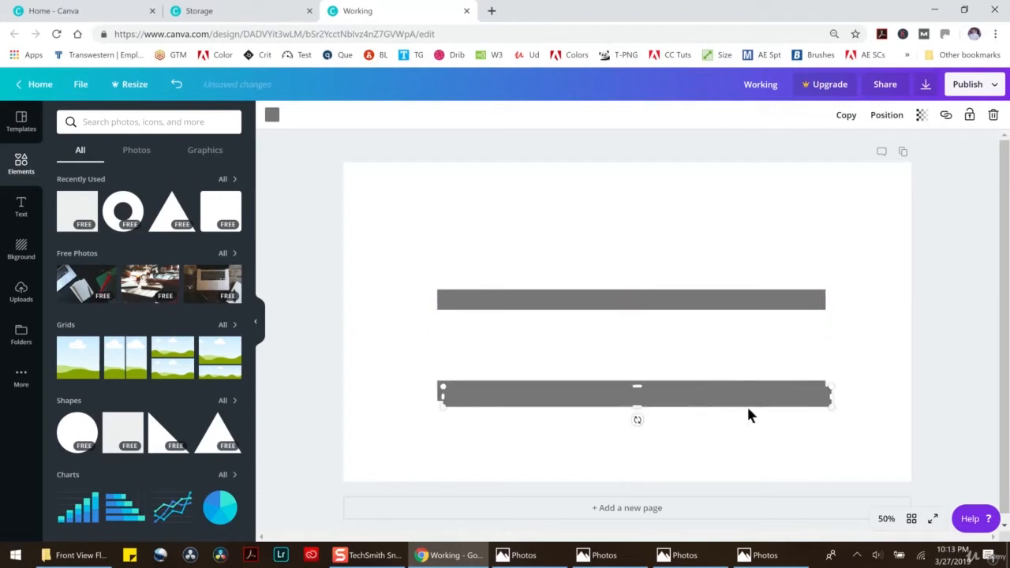
pyautogui.moveTo(646, 423); pyautogui.dragTo(581, 397)
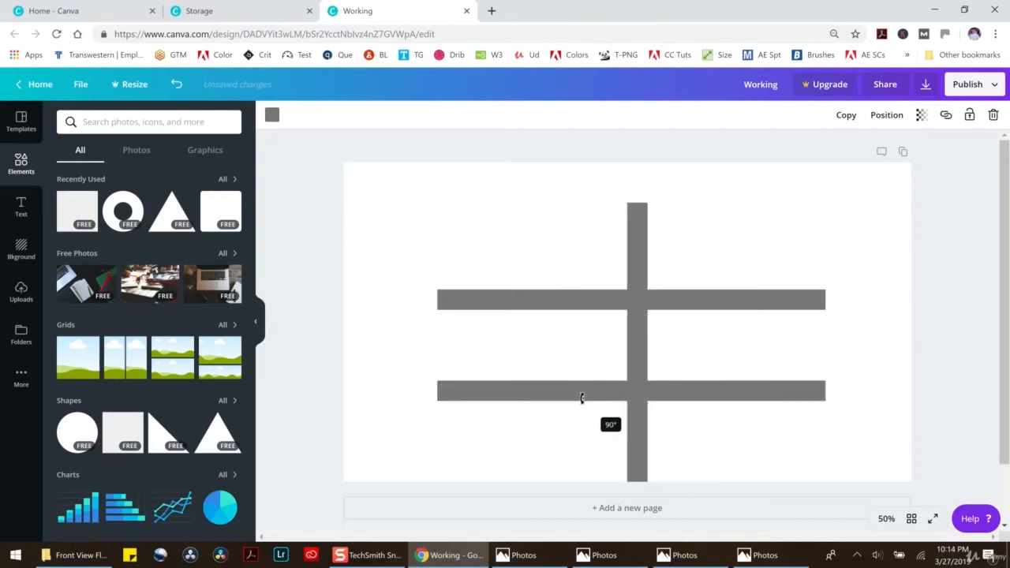
pyautogui.moveTo(636, 355); pyautogui.dragTo(814, 259)
pyautogui.moveTo(816, 494); pyautogui.dragTo(812, 356)
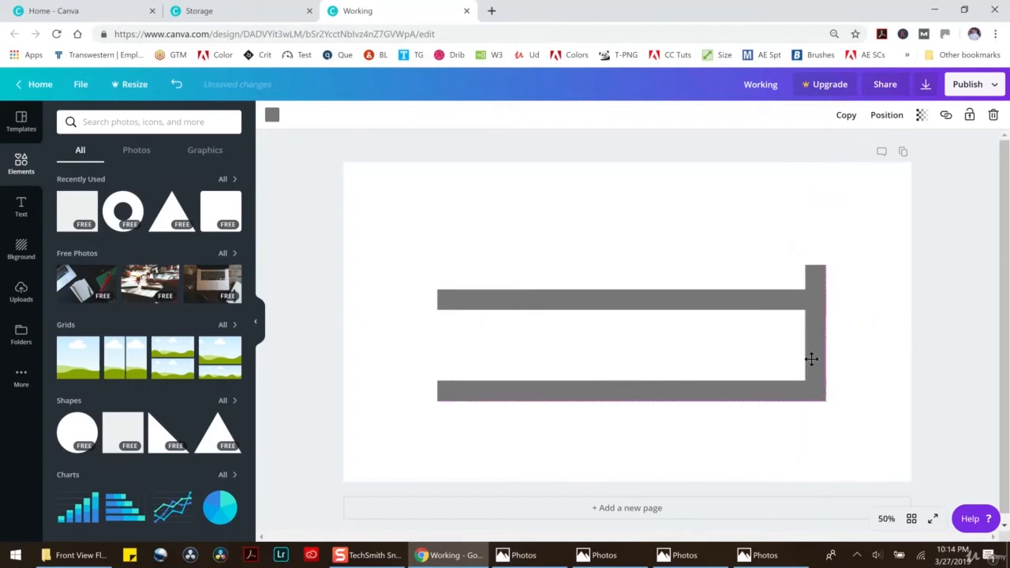
pyautogui.moveTo(814, 264); pyautogui.dragTo(814, 289)
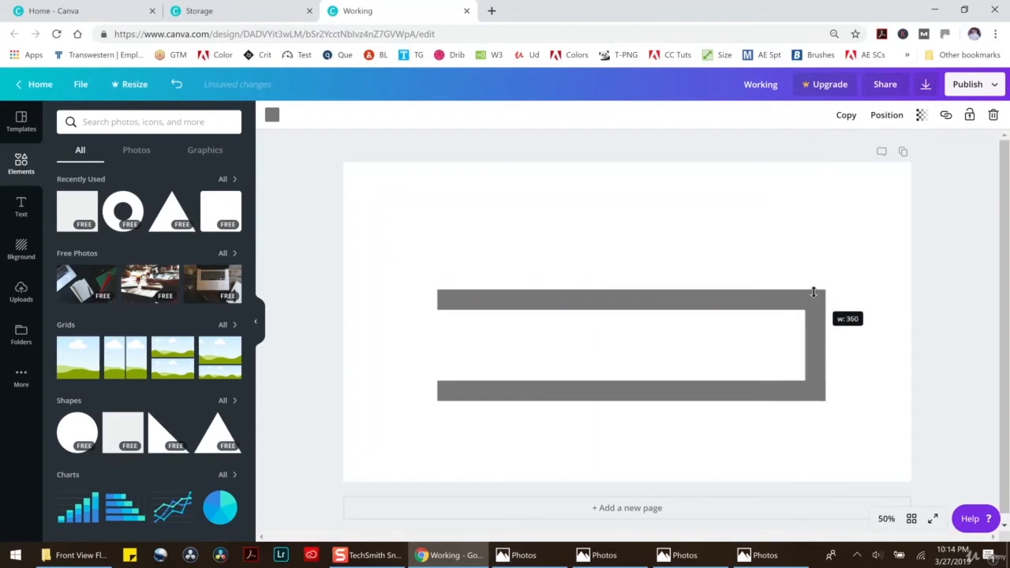
pyautogui.click(876, 299)
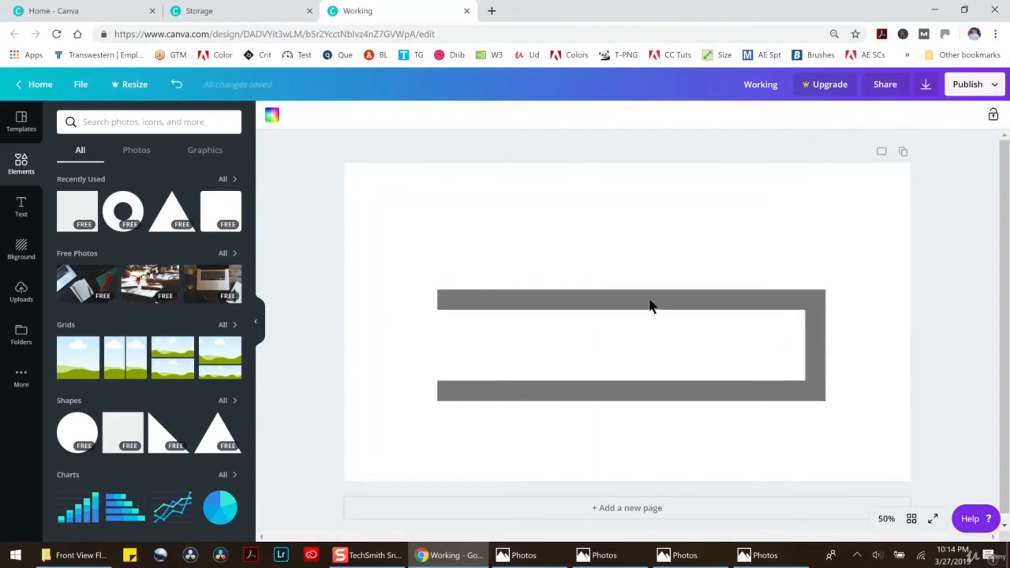
# Recolor the upper horizontal bar with the custom muted blue #505a8b
pyautogui.click(555, 297)
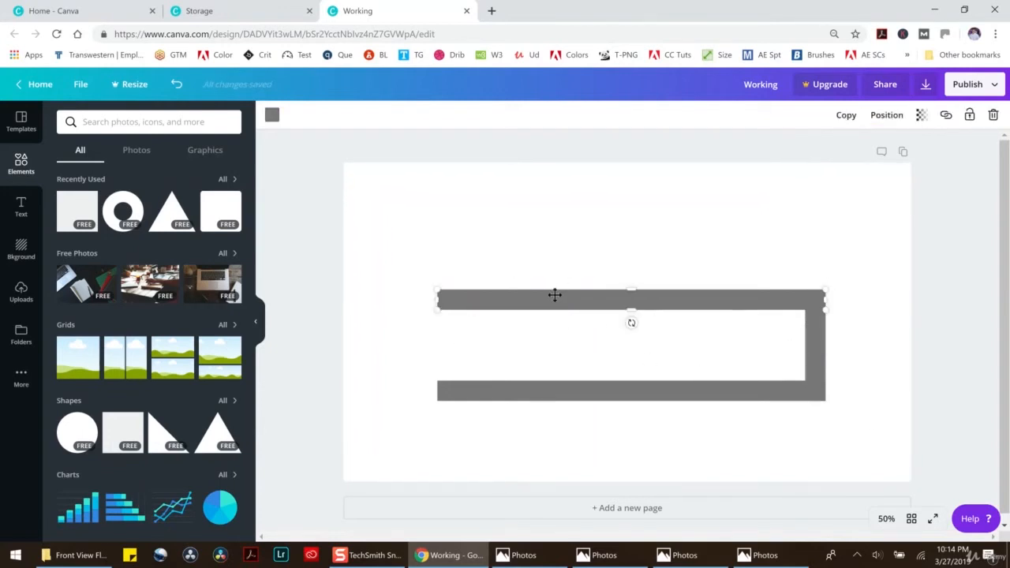
pyautogui.click(272, 116)
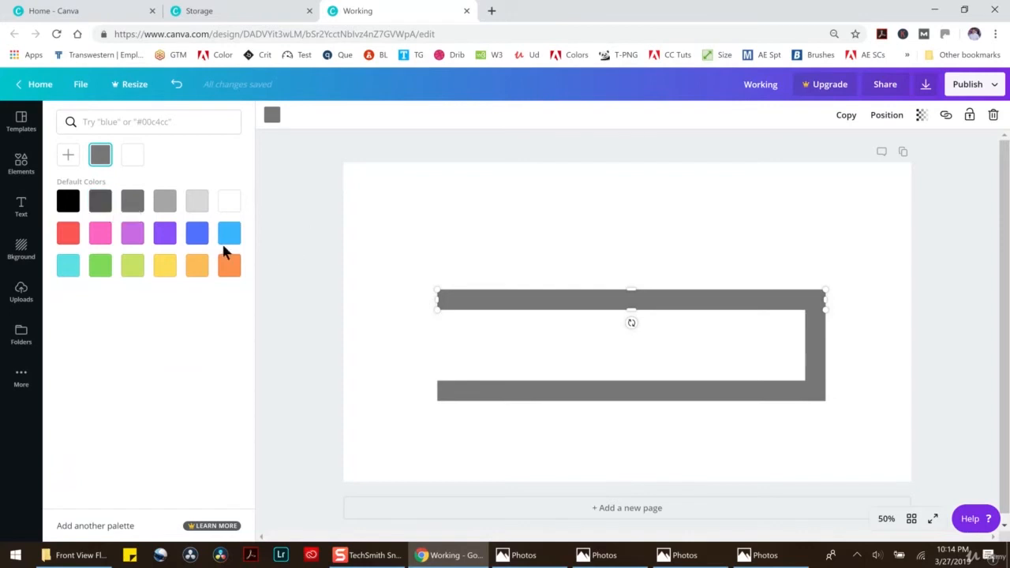
pyautogui.click(198, 236)
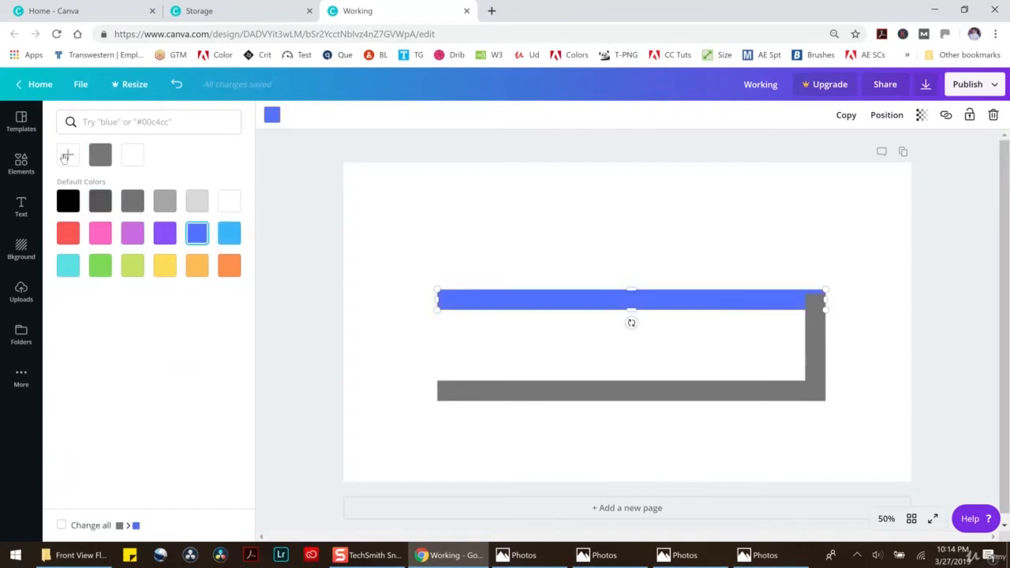
pyautogui.click(68, 154)
pyautogui.moveTo(164, 212); pyautogui.dragTo(132, 212)
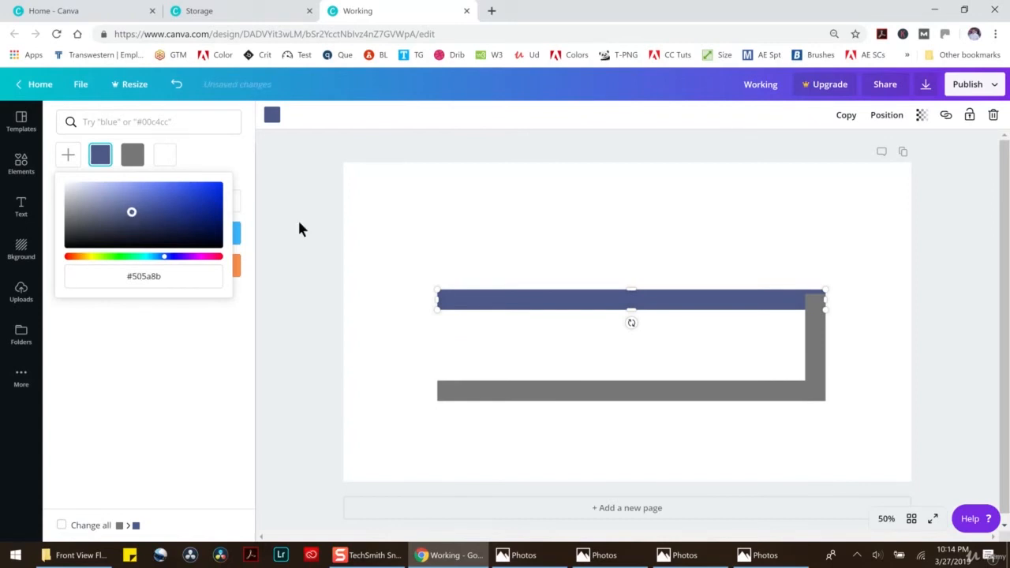
pyautogui.click(701, 313)
# Apply the same muted blue to the vertical bar and the lower horizontal bar
pyautogui.click(816, 356)
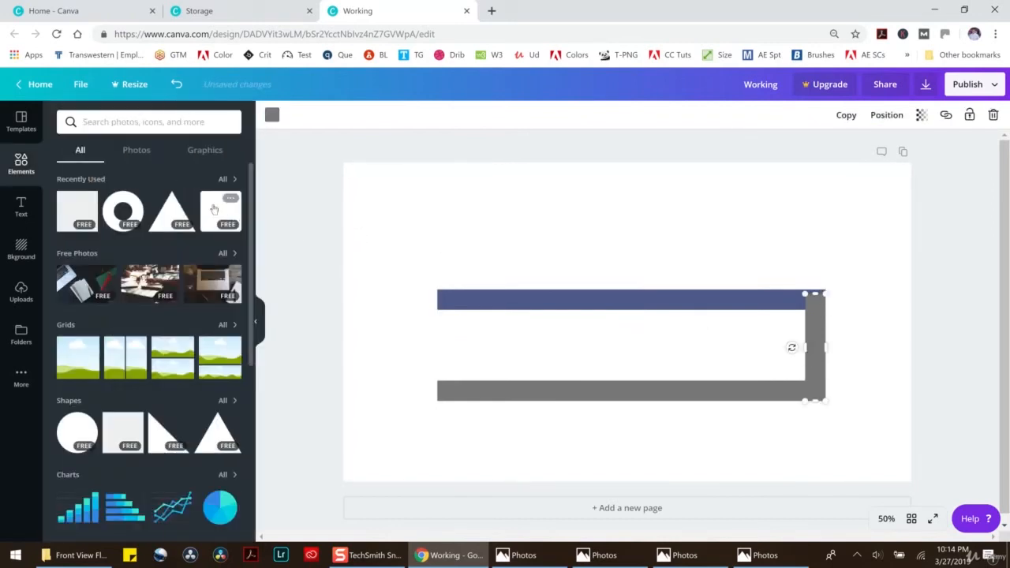
pyautogui.click(273, 116)
pyautogui.click(101, 155)
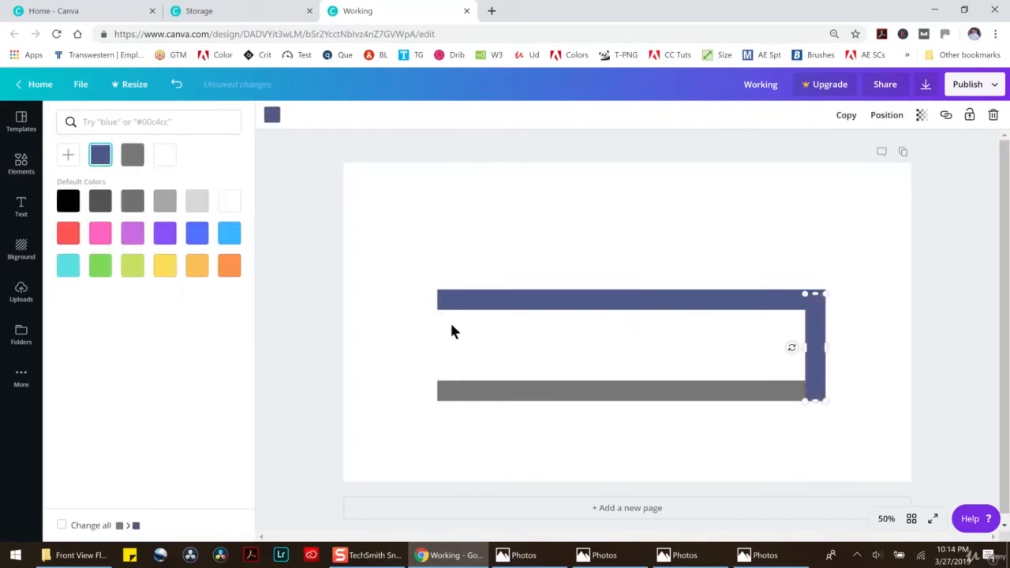
pyautogui.click(527, 389)
pyautogui.click(101, 154)
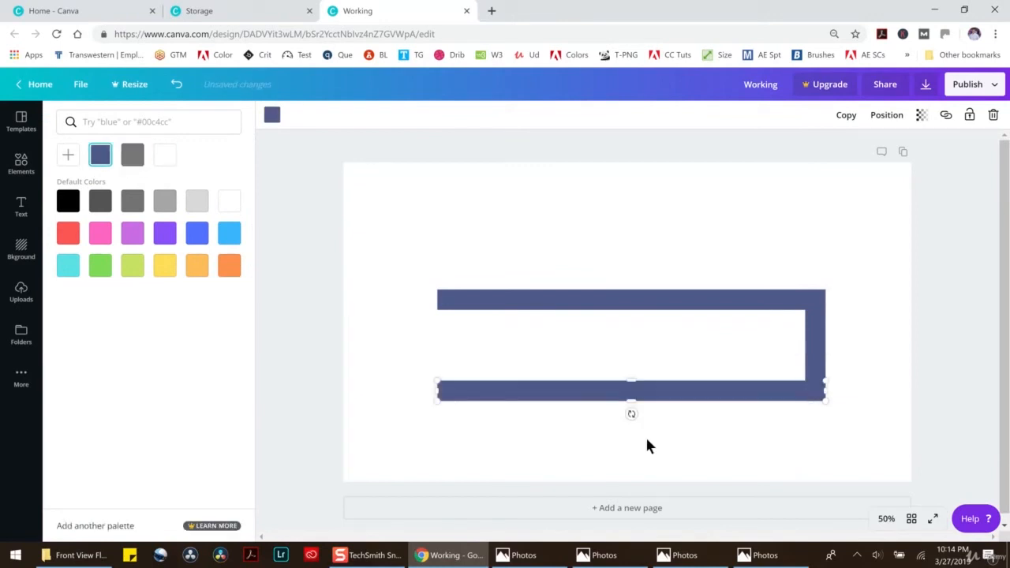
pyautogui.click(656, 460)
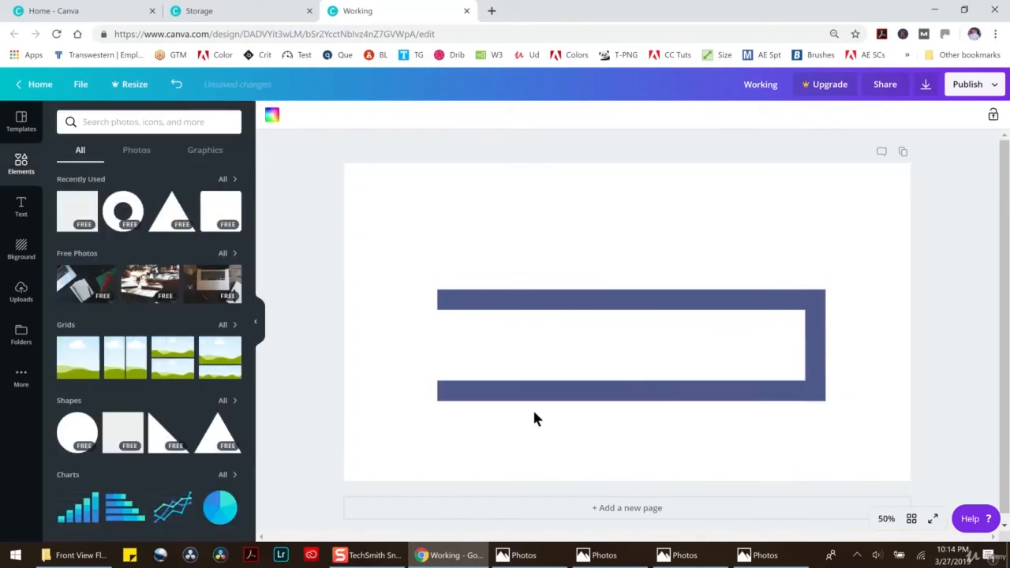
# Add another square, shrink it, and fit it between the horizontal bars against the vertical bar with a height of about 242
pyautogui.click(78, 212)
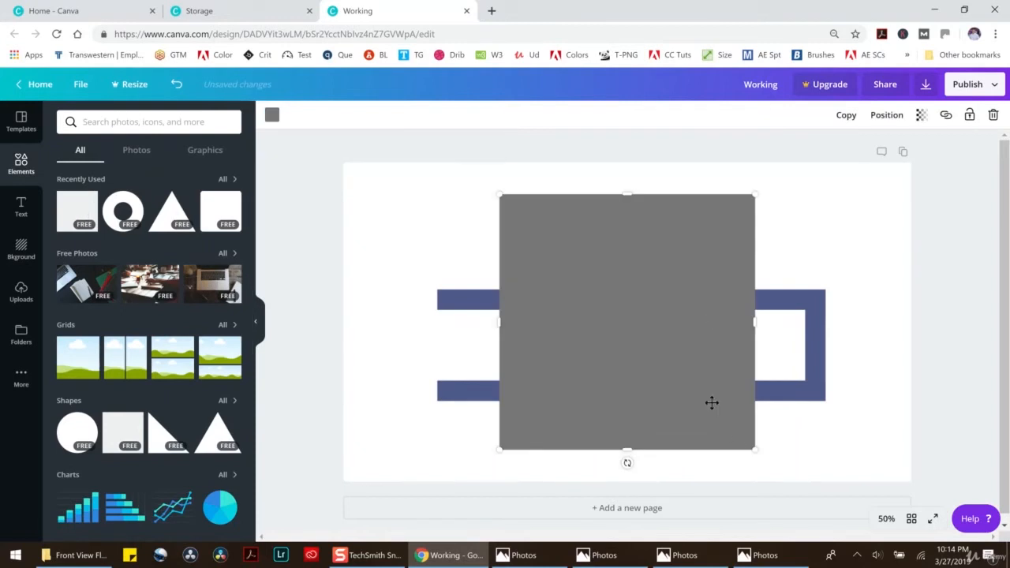
pyautogui.moveTo(755, 449); pyautogui.dragTo(591, 285)
pyautogui.moveTo(550, 234); pyautogui.dragTo(763, 332)
pyautogui.moveTo(763, 289); pyautogui.dragTo(765, 309)
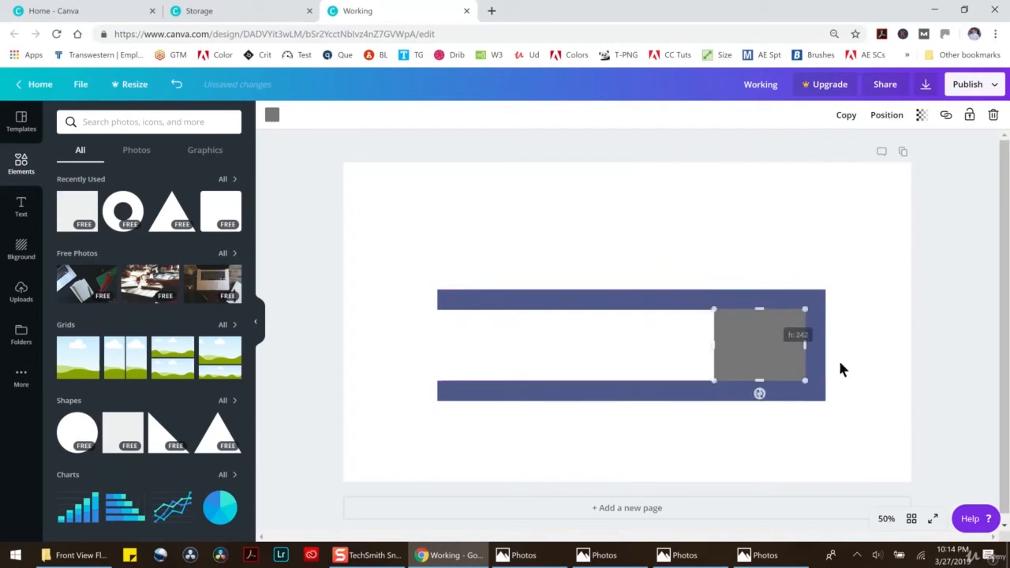
# Set the gray block's upper edge flush with the upper bar, and widen the block to just short of the bars' open ends
pyautogui.click(887, 518)
pyautogui.click(878, 286)
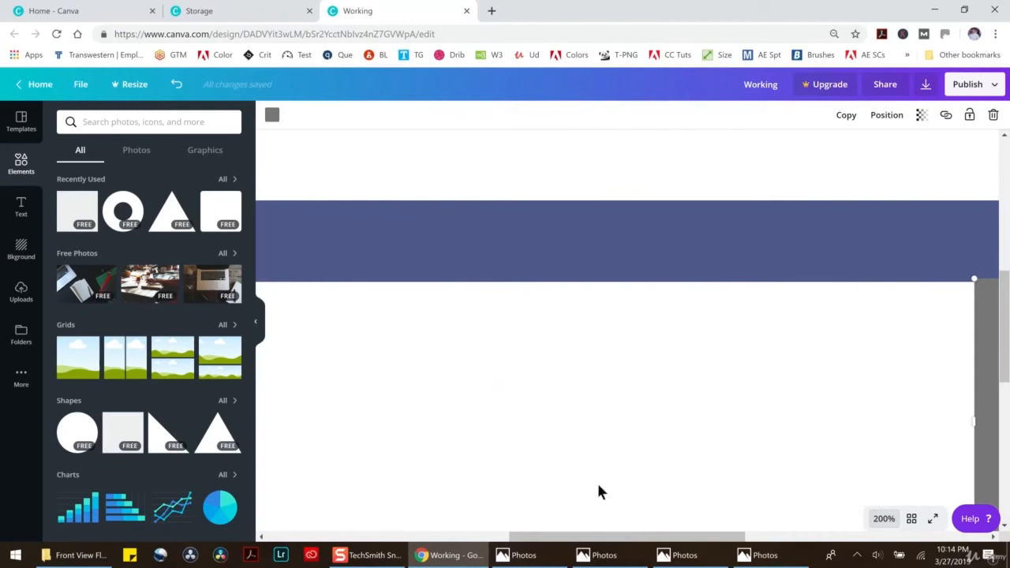
pyautogui.moveTo(536, 519); pyautogui.dragTo(688, 519)
pyautogui.moveTo(695, 278); pyautogui.dragTo(693, 279)
pyautogui.click(434, 344)
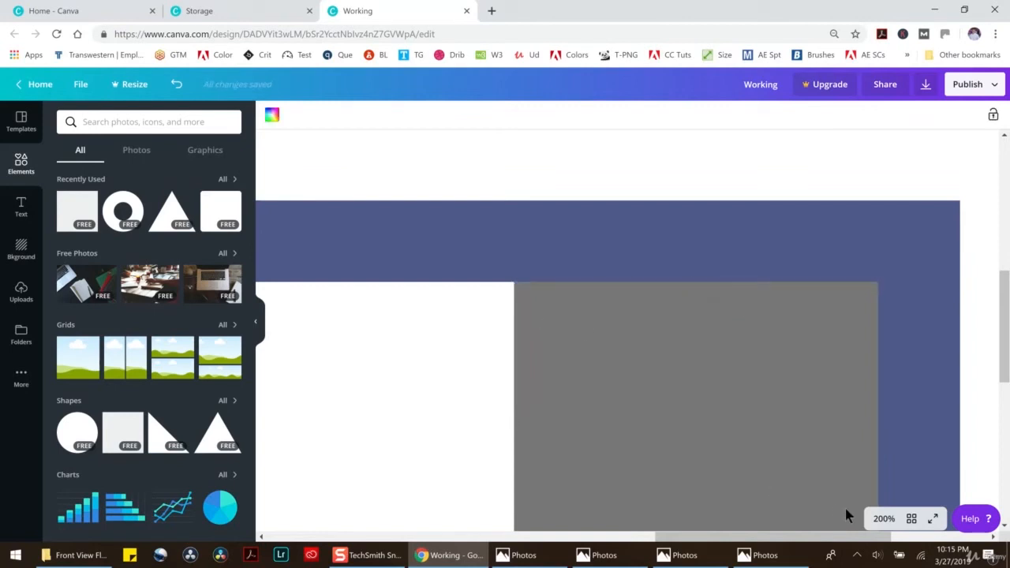
pyautogui.click(884, 519)
pyautogui.click(880, 381)
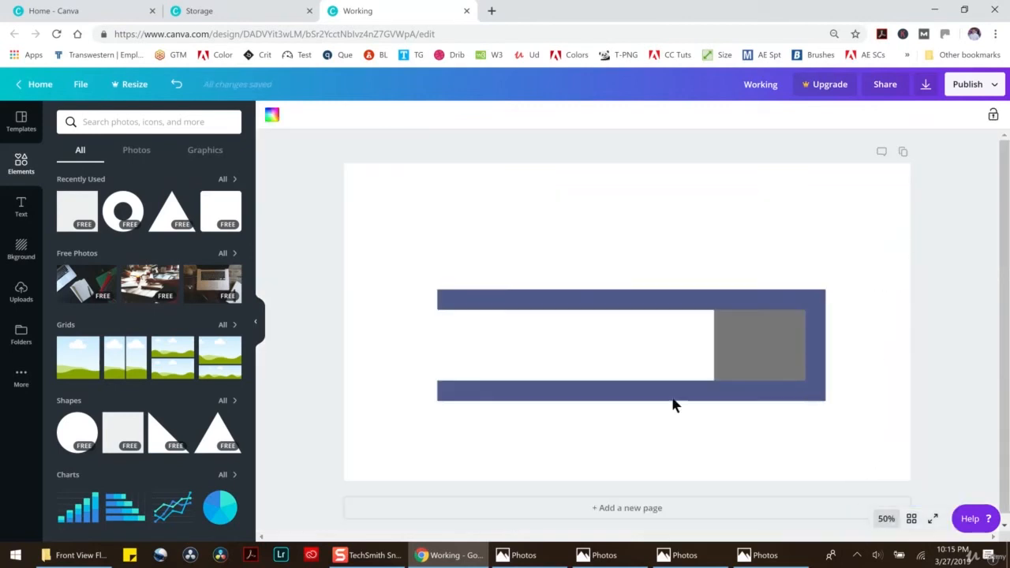
pyautogui.click(730, 354)
pyautogui.moveTo(713, 345); pyautogui.dragTo(469, 339)
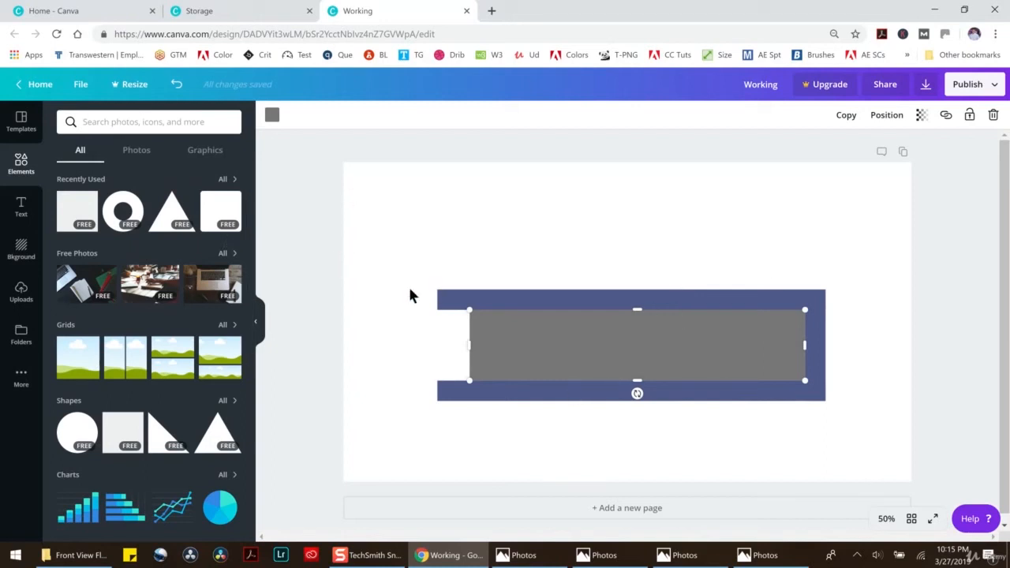
# Recolor the gray block between the blue bars with a custom pale cream yellow
pyautogui.click(272, 116)
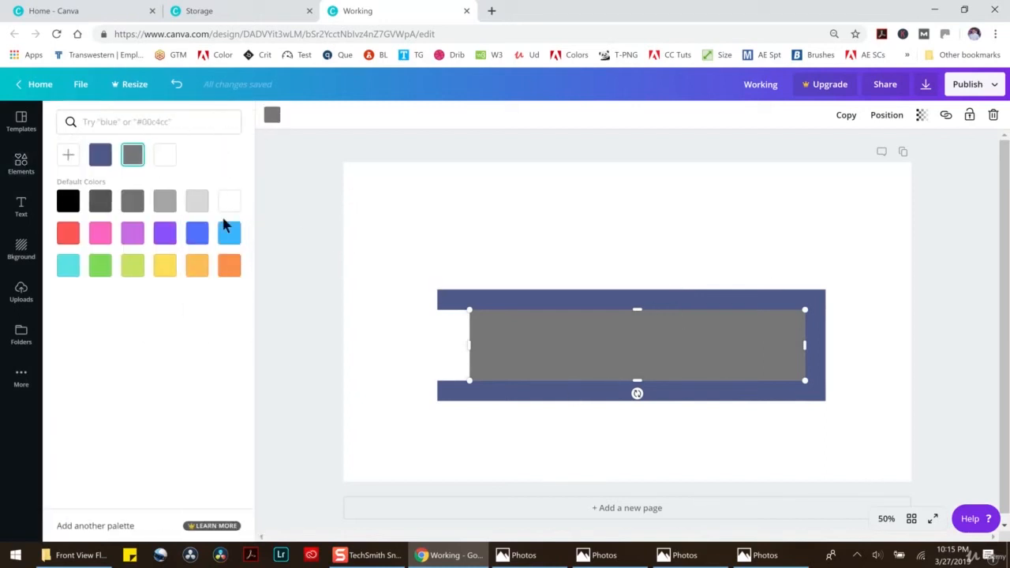
pyautogui.click(163, 267)
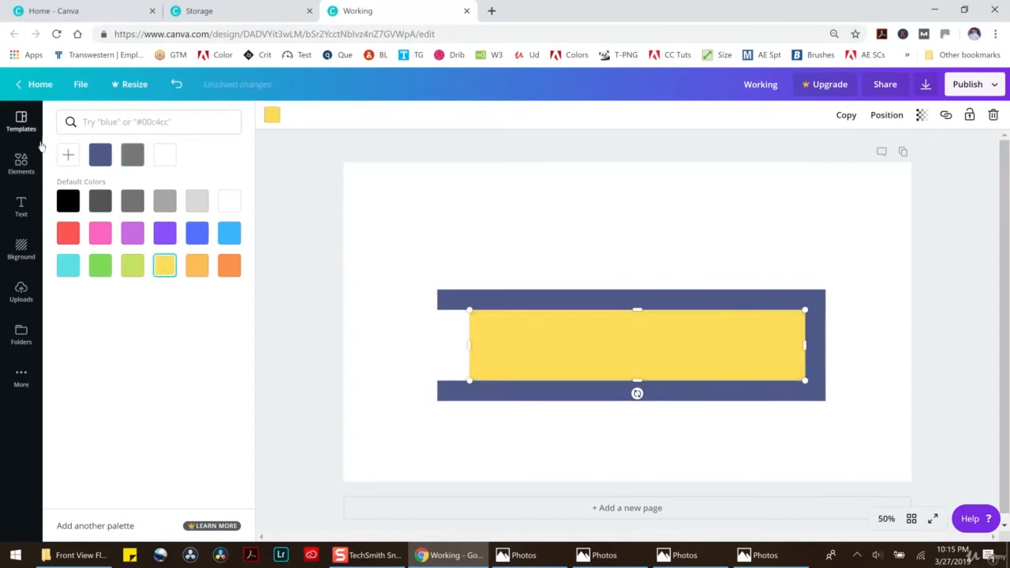
pyautogui.click(66, 156)
pyautogui.moveTo(134, 210); pyautogui.dragTo(100, 186)
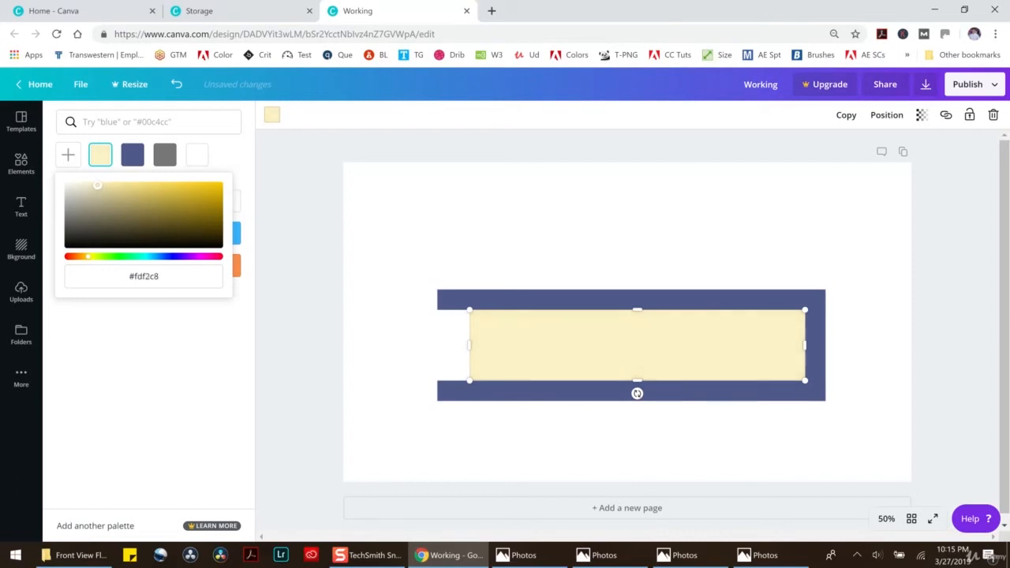
pyautogui.moveTo(94, 185); pyautogui.dragTo(90, 185)
pyautogui.click(502, 212)
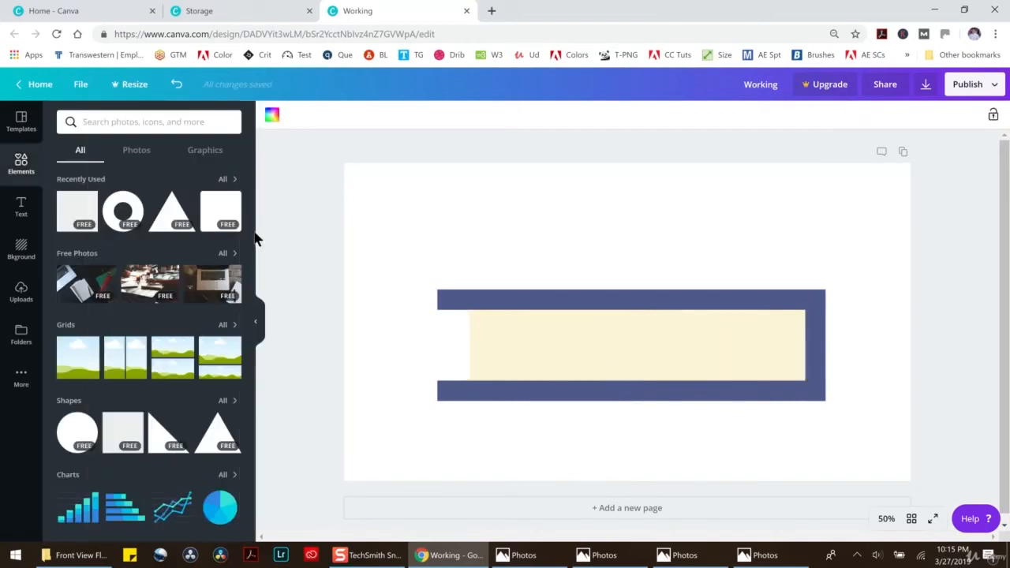
# Duplicate the cream block and flatten the copy into a thin full-width strip near the block's upper edge
pyautogui.click(569, 320)
pyautogui.moveTo(579, 322); pyautogui.dragTo(600, 343)
pyautogui.moveTo(642, 382); pyautogui.dragTo(650, 323)
# Color the thin strip light gray and set its transparency to 49
pyautogui.click(272, 115)
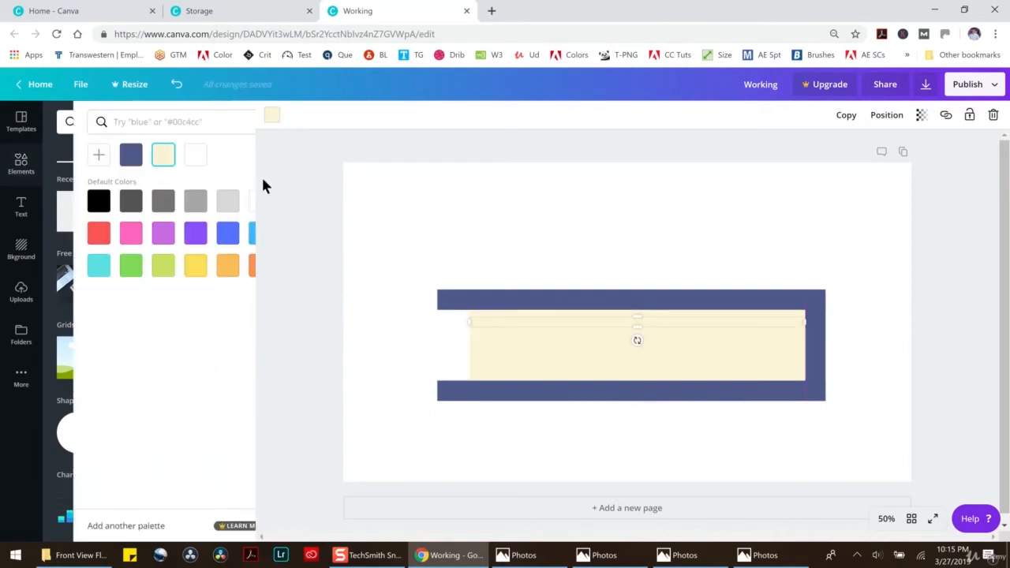
pyautogui.click(197, 202)
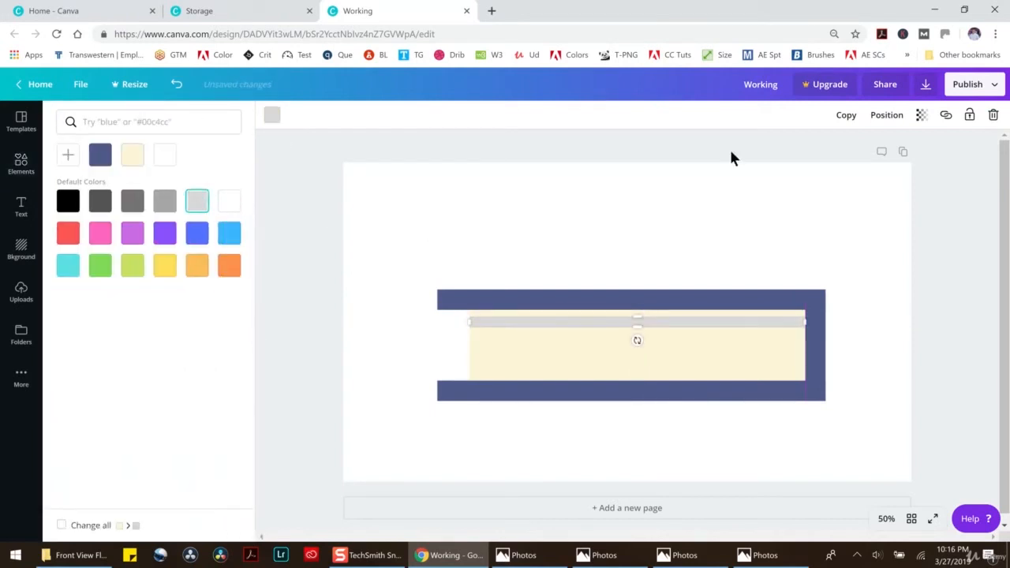
pyautogui.click(920, 116)
pyautogui.moveTo(910, 147); pyautogui.dragTo(850, 151)
pyautogui.click(622, 225)
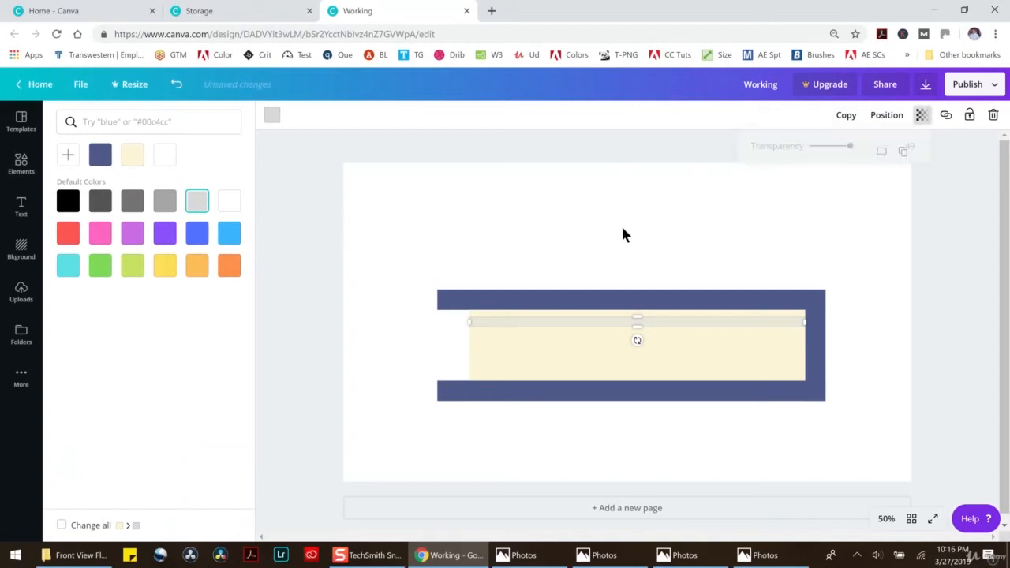
# Duplicate the translucent strip down the cream block to make four evenly spaced page lines, the last against the lower bar
pyautogui.click(673, 323)
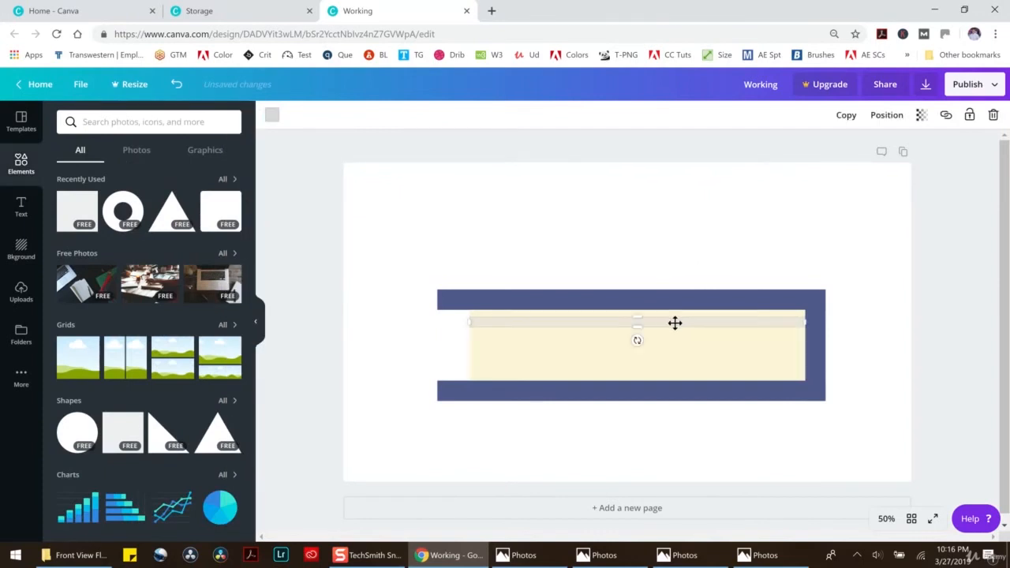
pyautogui.moveTo(678, 327); pyautogui.dragTo(654, 375)
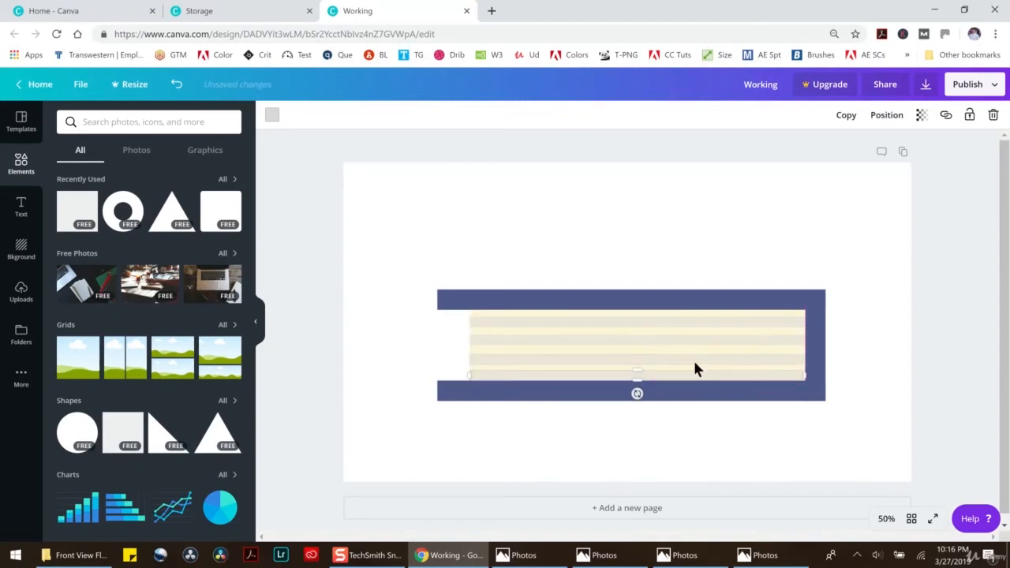
# Scale up the whole book slightly, with its bars, cream block and page lines selected together
pyautogui.moveTo(694, 360); pyautogui.dragTo(695, 360)
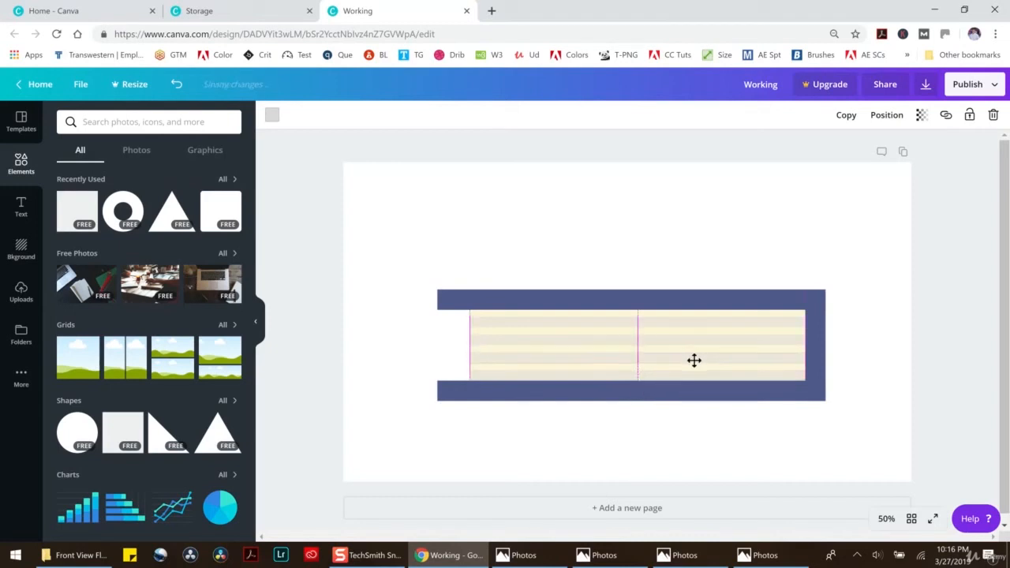
pyautogui.click(852, 314)
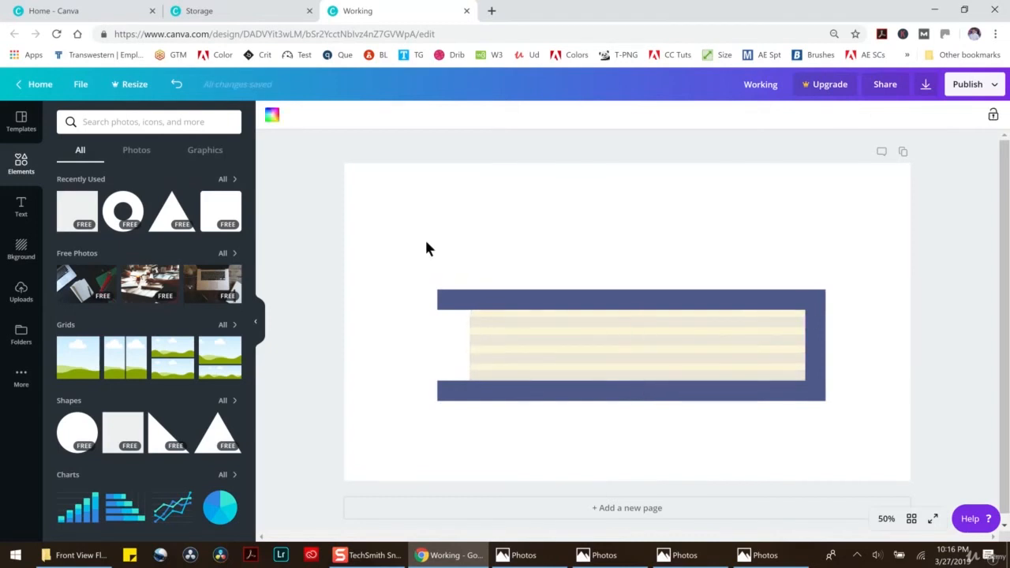
pyautogui.moveTo(409, 238); pyautogui.dragTo(862, 450)
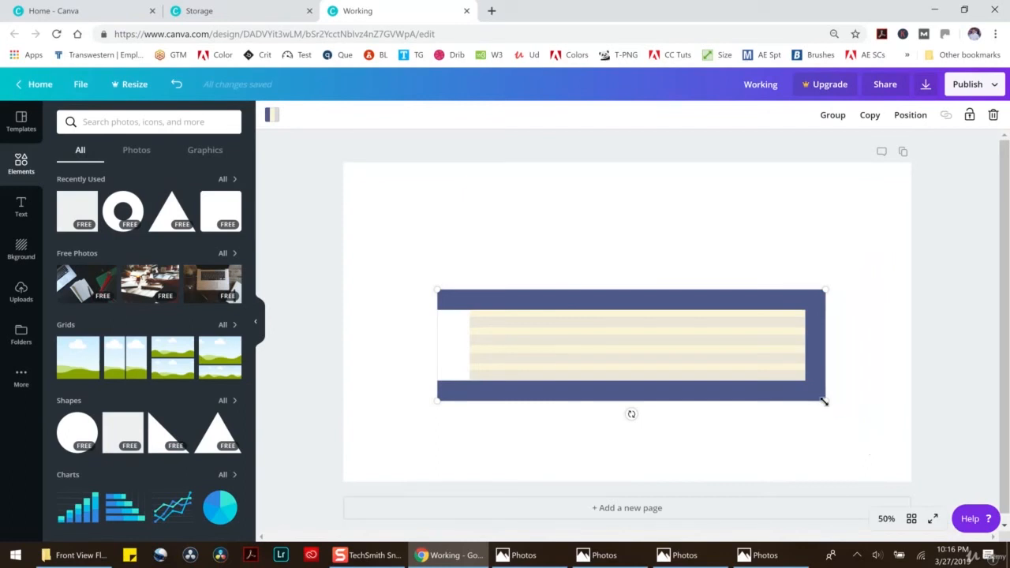
pyautogui.moveTo(826, 401); pyautogui.dragTo(871, 403)
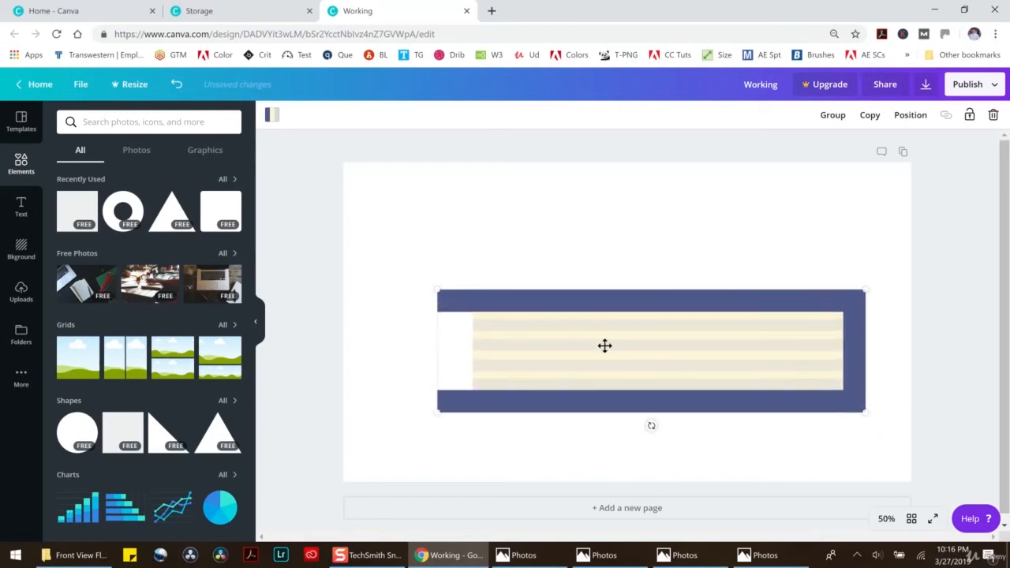
# Add a small square, color it orange, and place it over the lower page lines near their left end
pyautogui.click(888, 519)
pyautogui.click(86, 202)
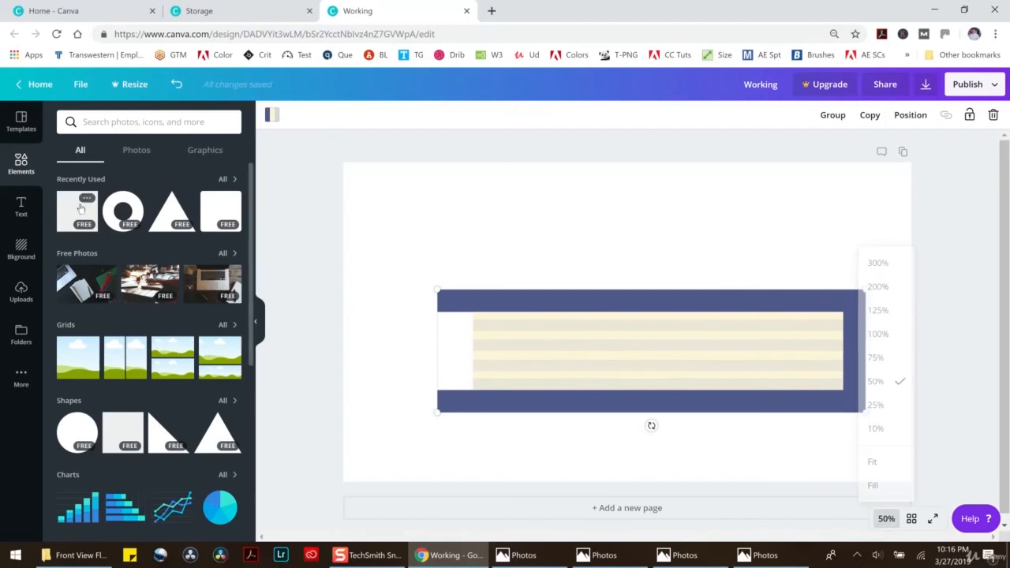
pyautogui.moveTo(756, 452); pyautogui.dragTo(518, 214)
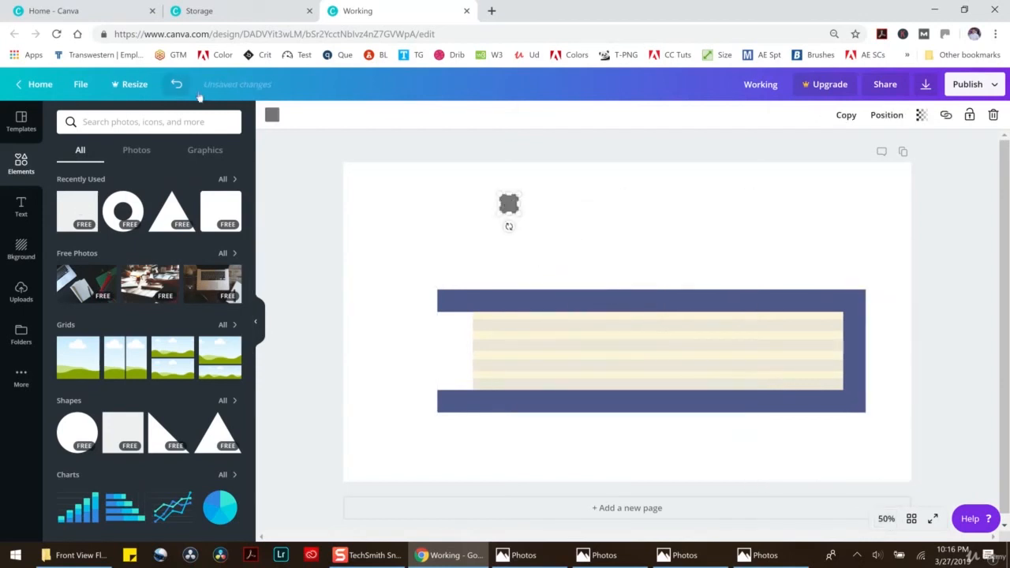
pyautogui.click(271, 116)
pyautogui.click(228, 270)
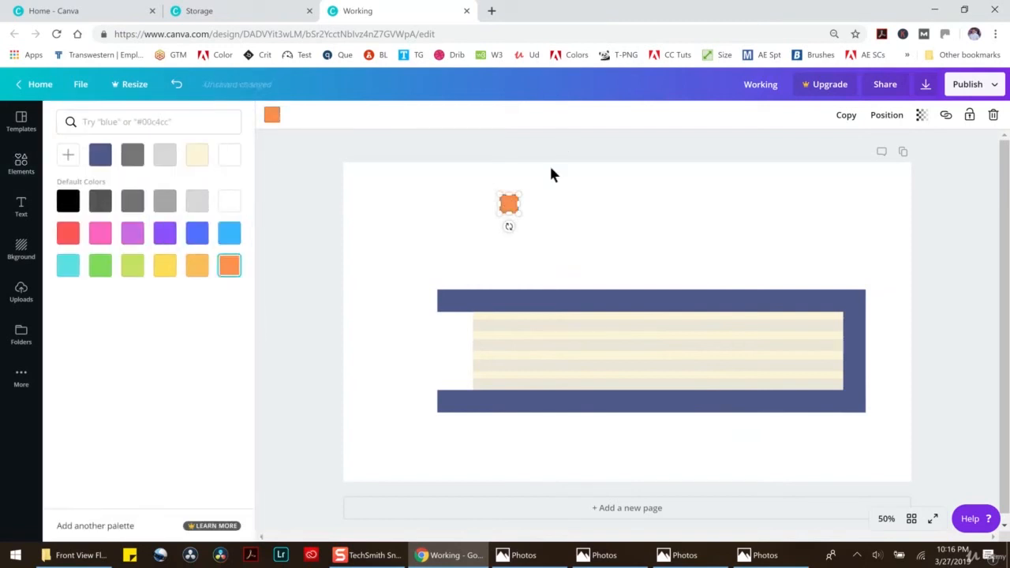
pyautogui.moveTo(509, 203); pyautogui.dragTo(519, 371)
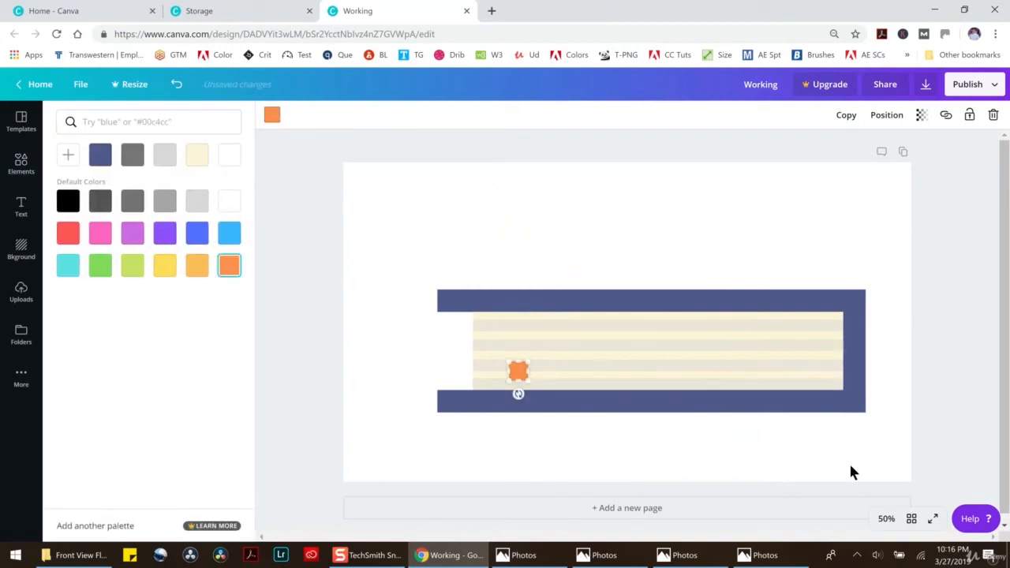
# Shrink the orange square to 26 by 26 so it fits the gap between the two lowest page lines
pyautogui.click(888, 519)
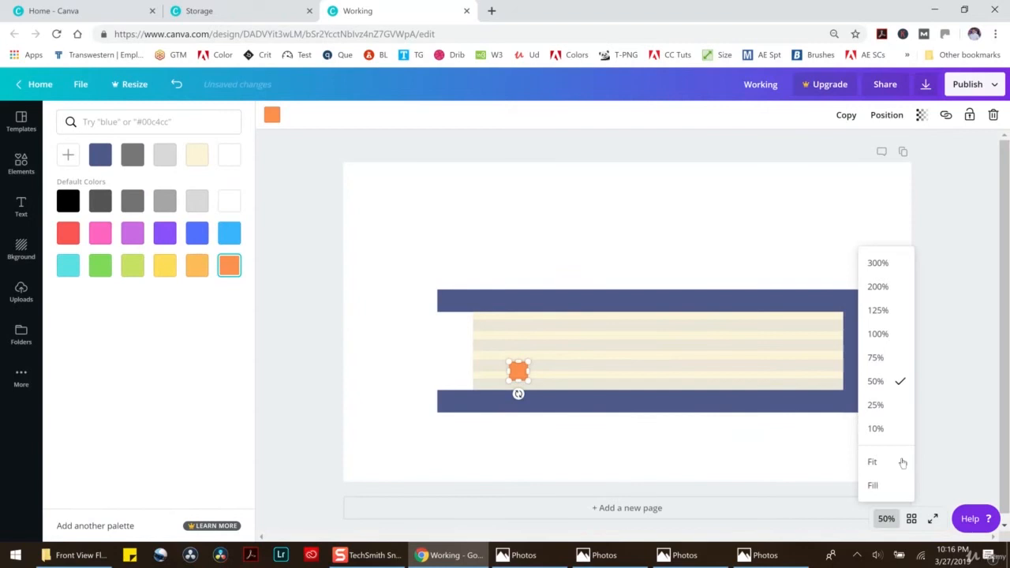
pyautogui.click(878, 286)
pyautogui.moveTo(615, 537); pyautogui.dragTo(461, 523)
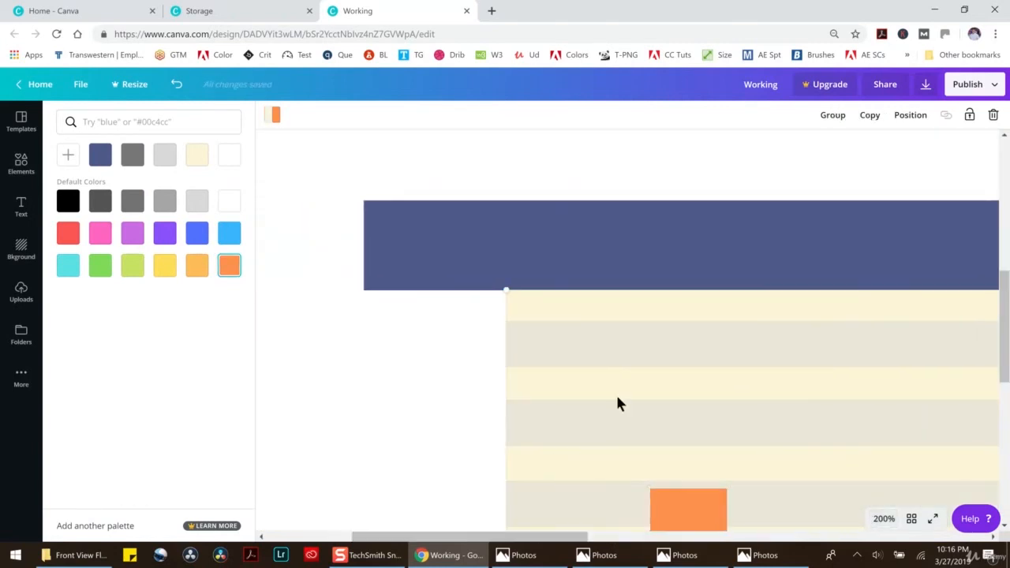
pyautogui.scroll(-4, 618, 404)
pyautogui.moveTo(717, 201); pyautogui.dragTo(704, 200)
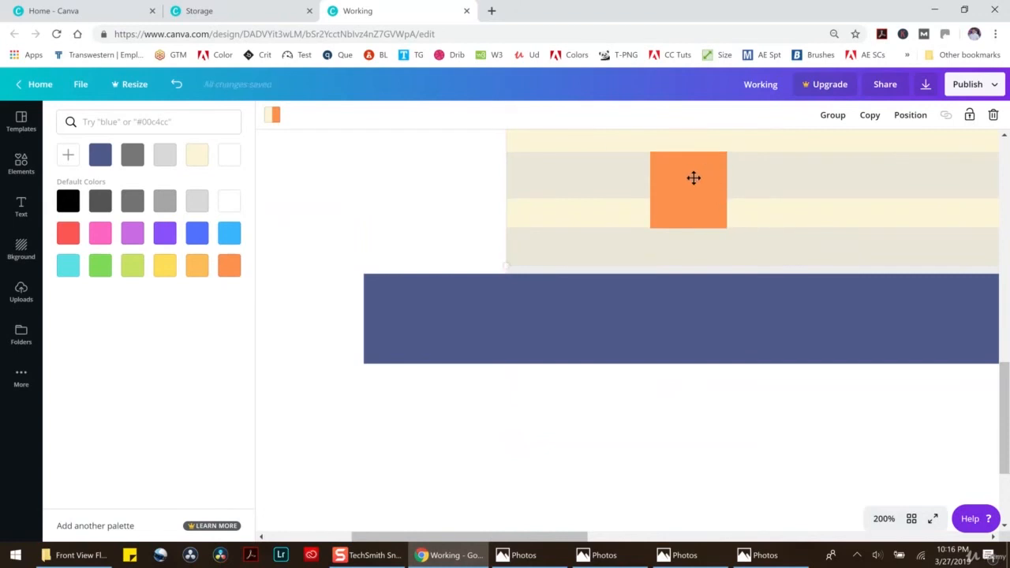
pyautogui.click(413, 180)
pyautogui.click(720, 201)
pyautogui.moveTo(726, 152); pyautogui.dragTo(683, 200)
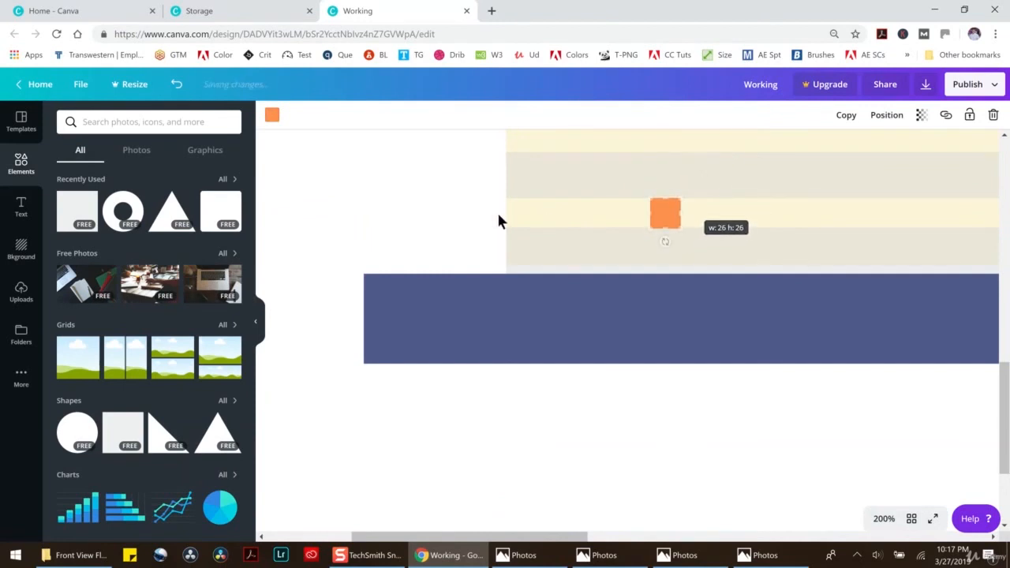
# Use the orange square as a spacer in each higher gap and shift the upper page lines to match it, keeping the cream block between the bars
pyautogui.scroll(2, 506, 228)
pyautogui.moveTo(666, 322); pyautogui.dragTo(668, 245)
pyautogui.click(679, 210)
pyautogui.click(674, 244)
pyautogui.moveTo(674, 244); pyautogui.dragTo(665, 165)
pyautogui.scroll(2, 675, 189)
pyautogui.moveTo(671, 238); pyautogui.dragTo(670, 243)
pyautogui.click(672, 197)
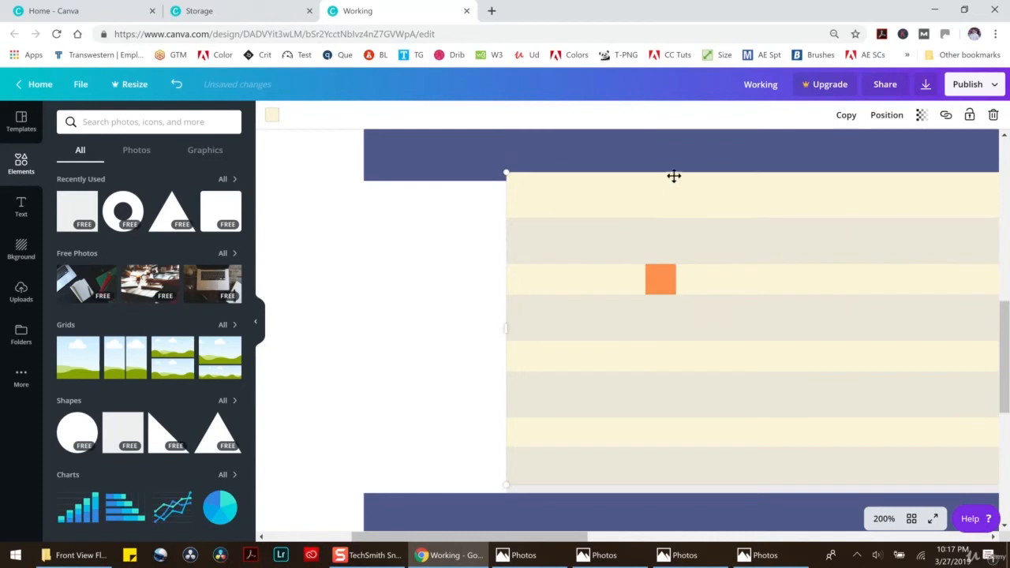
pyautogui.moveTo(708, 204); pyautogui.dragTo(709, 205)
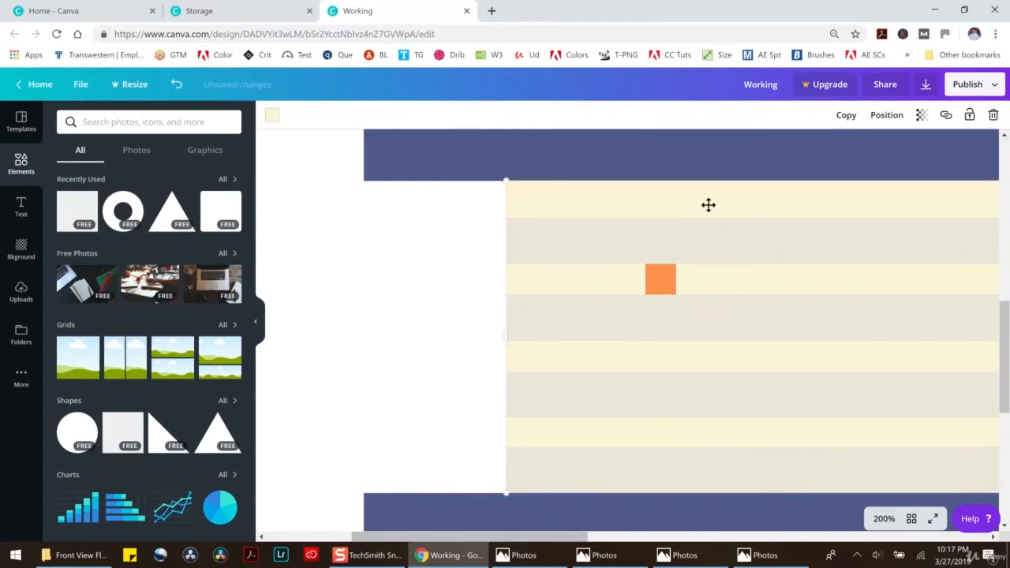
# Check the topmost cream gap against the orange square, and delete the square
pyautogui.click(407, 273)
pyautogui.click(589, 194)
pyautogui.click(417, 269)
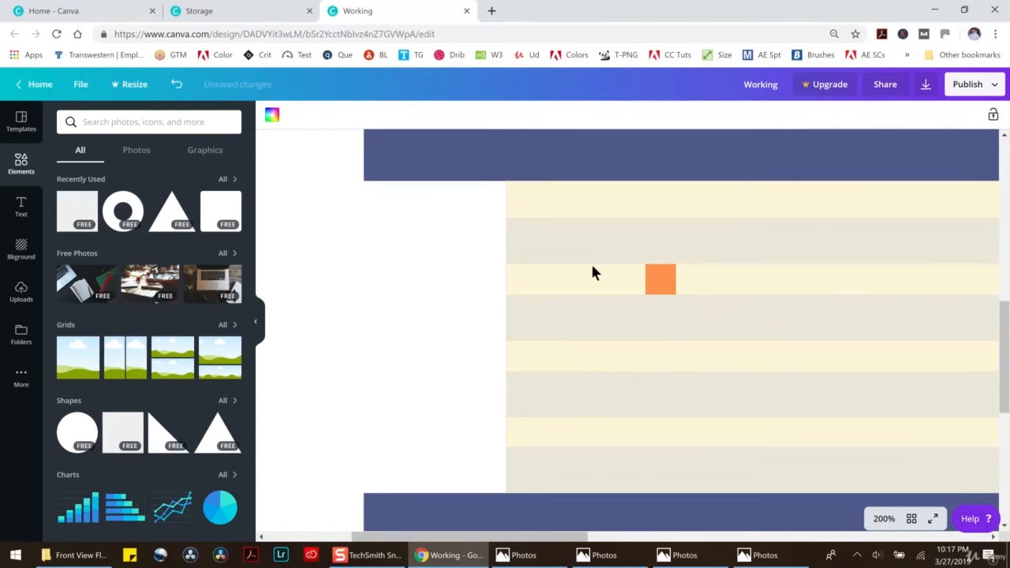
pyautogui.moveTo(656, 278); pyautogui.dragTo(636, 203)
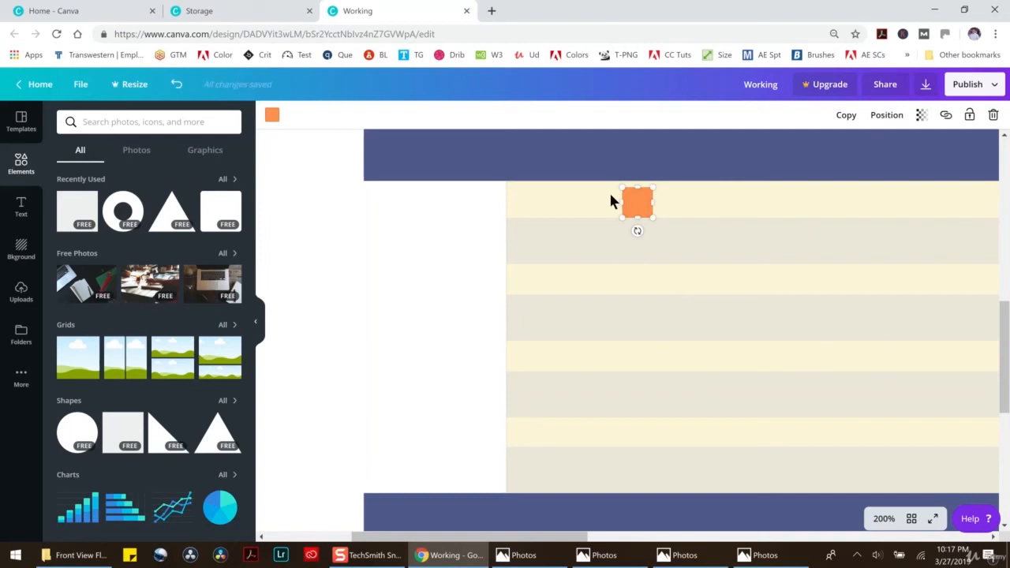
pyautogui.press('Delete')
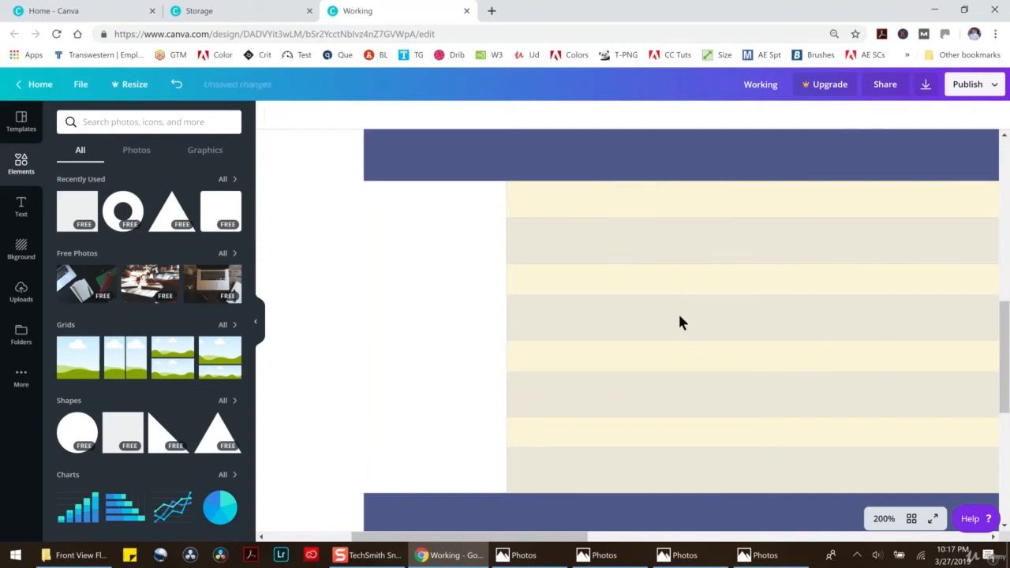
# Group all the pieces of the blue book into one object
pyautogui.click(884, 518)
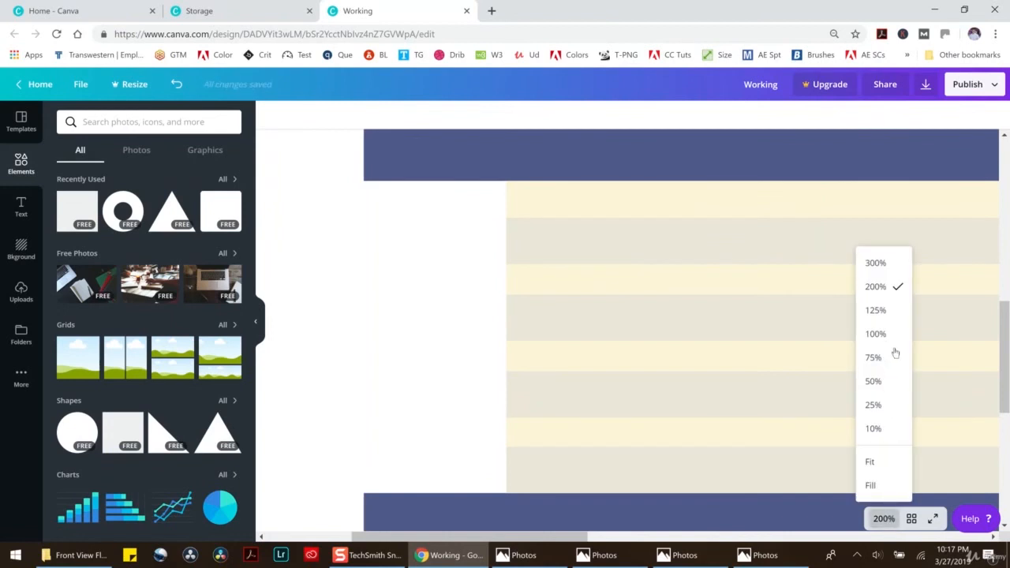
pyautogui.click(876, 383)
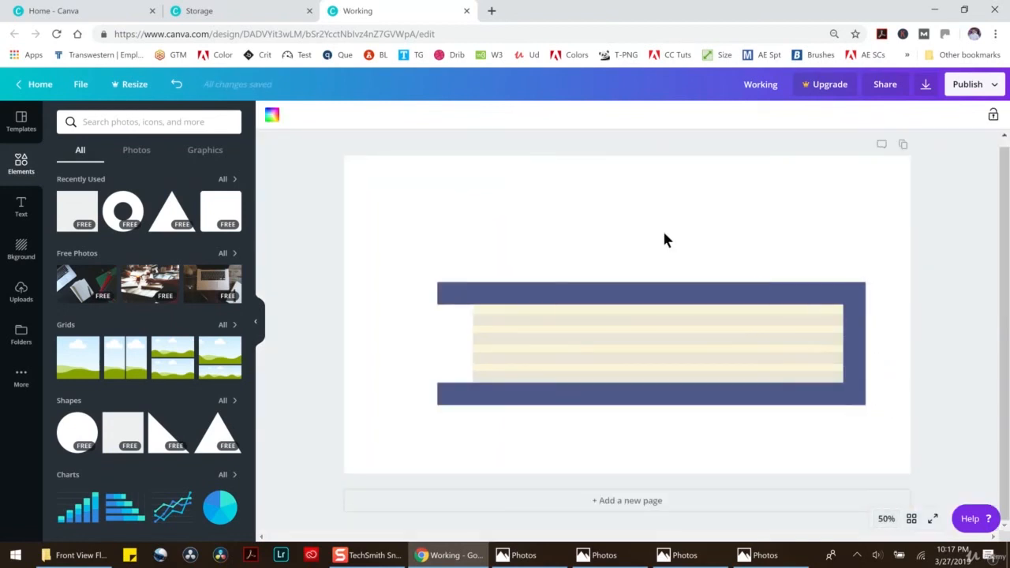
pyautogui.moveTo(405, 227); pyautogui.dragTo(954, 474)
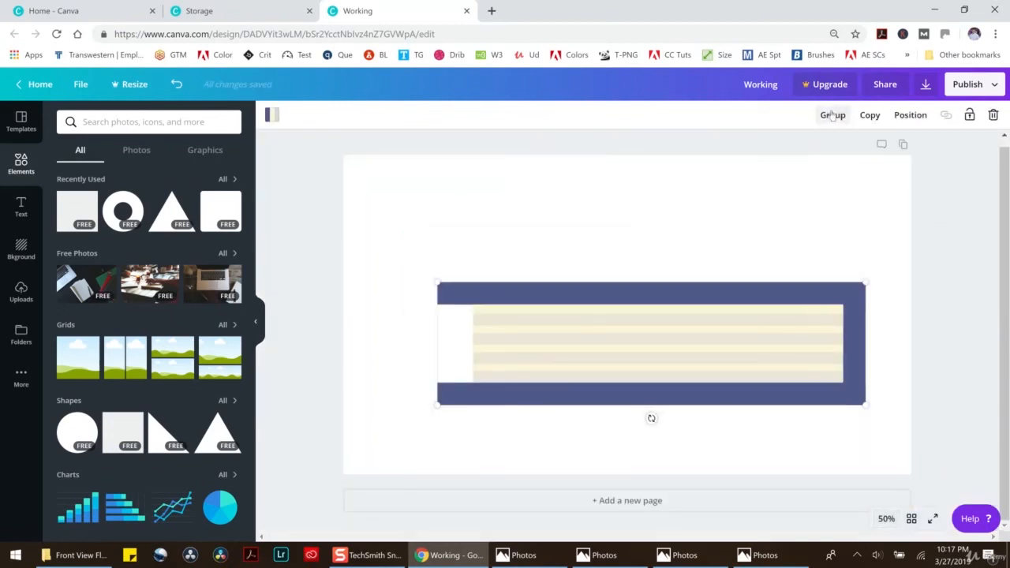
pyautogui.click(833, 115)
pyautogui.click(498, 235)
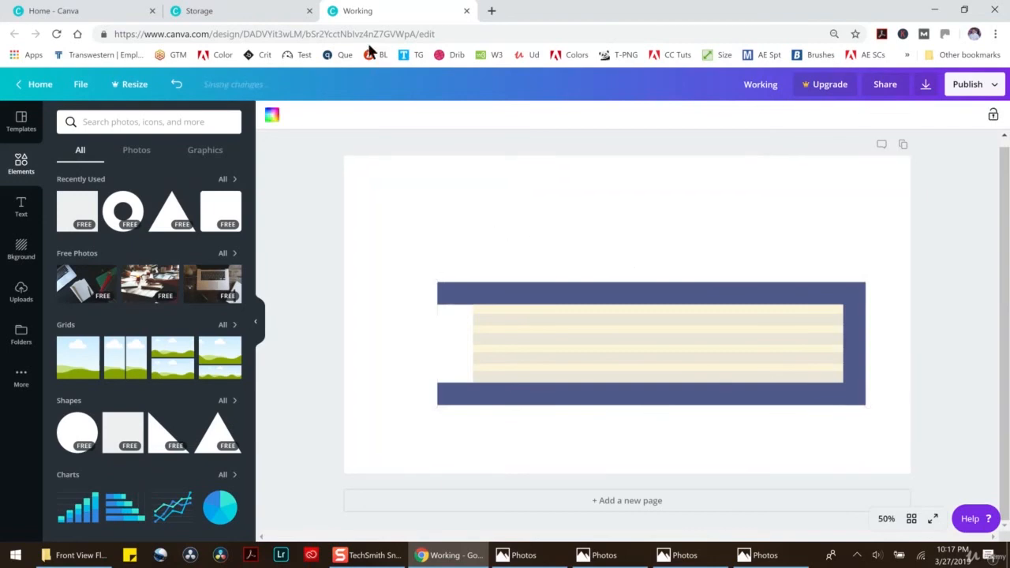
# Paste the grouped blue book into the Storage design and shrink it to a small book
pyautogui.click(247, 10)
pyautogui.hotkey('ctrl', 'v')
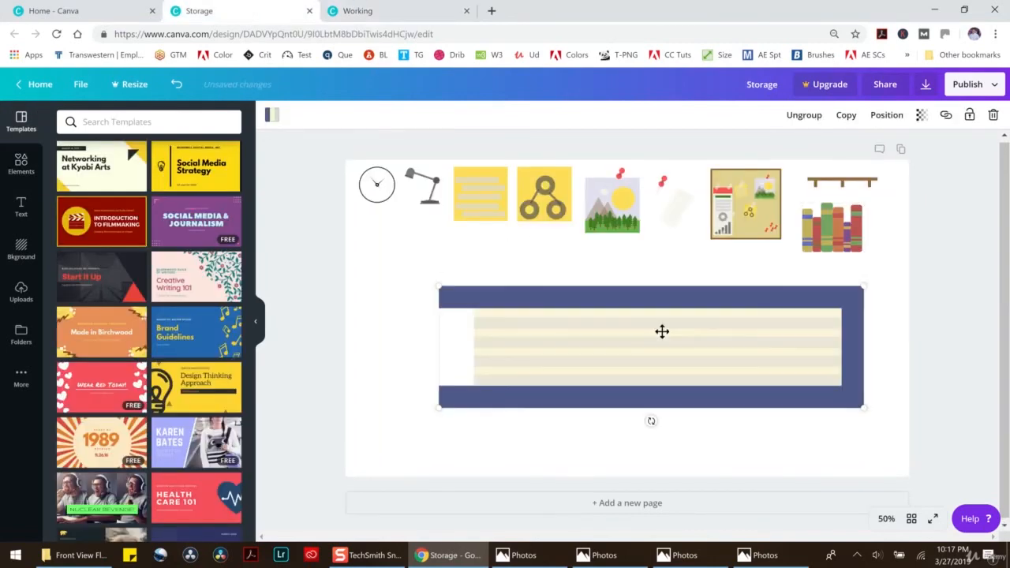
pyautogui.moveTo(869, 411); pyautogui.dragTo(593, 359)
# Move the brown shelf to the lower part of the page, enlarge it, and set the blue book on its right end
pyautogui.click(857, 182)
pyautogui.moveTo(837, 183); pyautogui.dragTo(870, 447)
pyautogui.click(593, 356)
pyautogui.moveTo(593, 356); pyautogui.dragTo(814, 386)
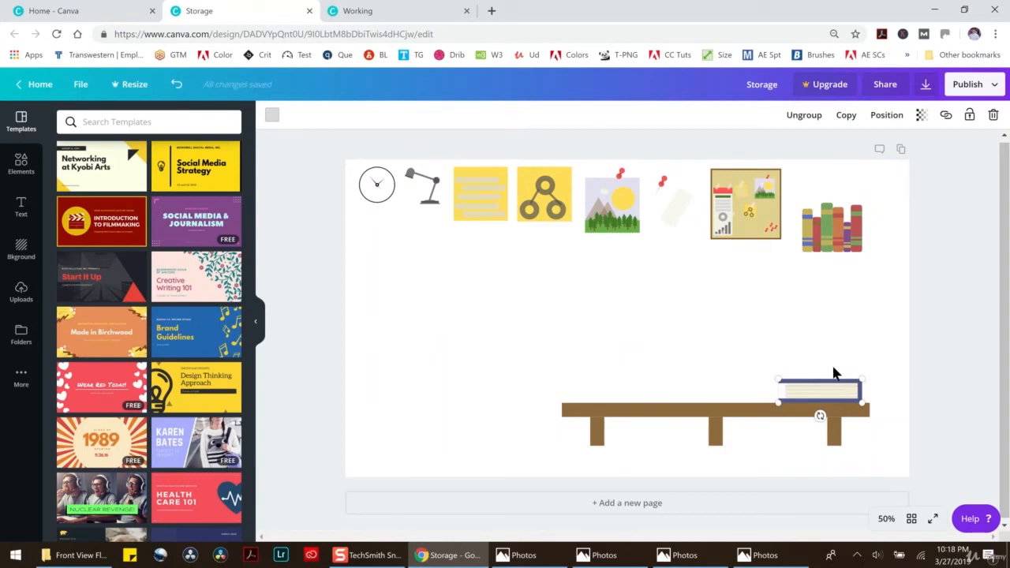
# In the Working design, recolor the book's top bar with the custom green #638f50
pyautogui.click(357, 10)
pyautogui.click(596, 338)
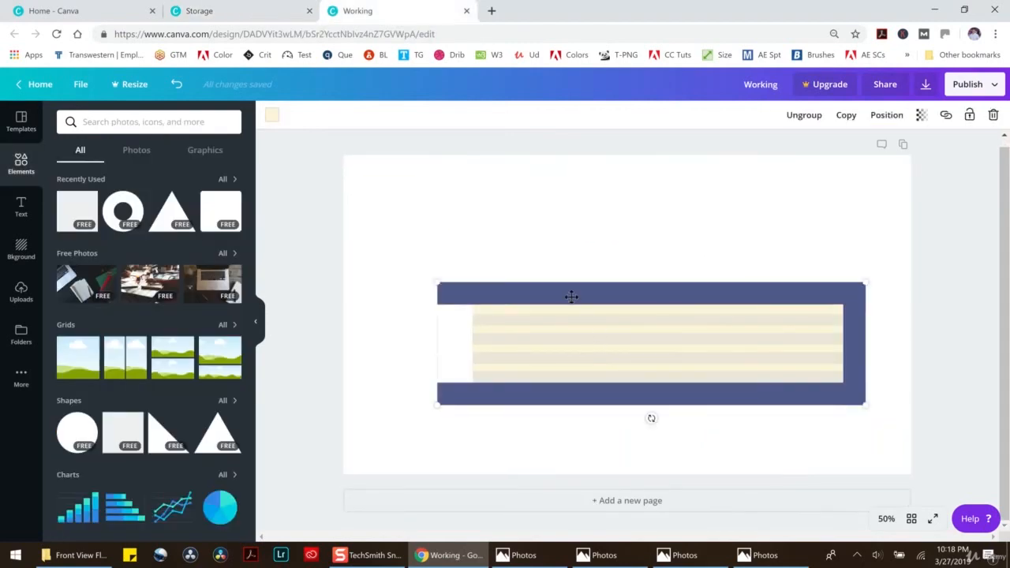
pyautogui.click(271, 116)
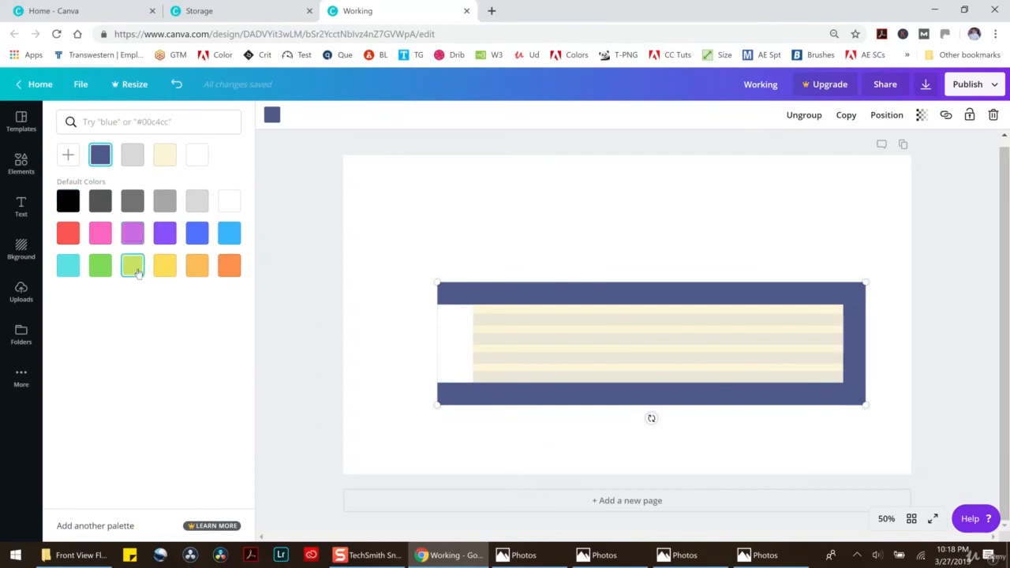
pyautogui.click(101, 265)
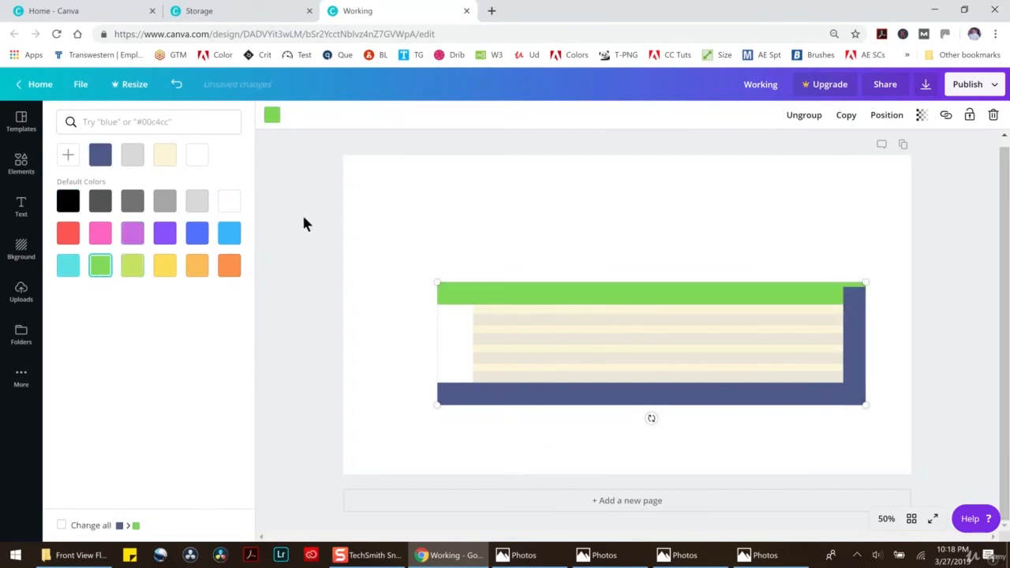
pyautogui.click(68, 156)
pyautogui.moveTo(164, 204); pyautogui.dragTo(134, 210)
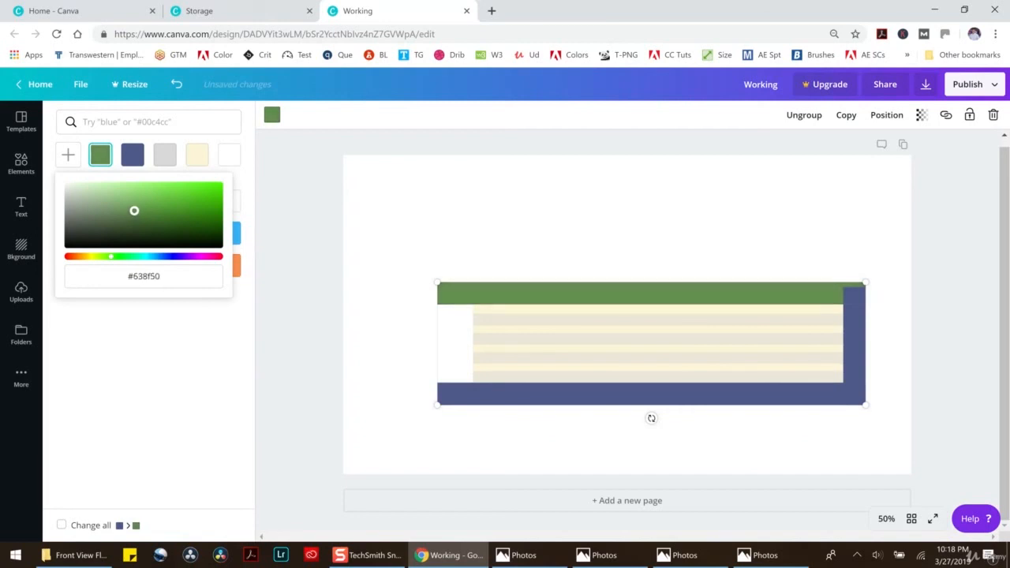
# Apply the same custom green to the book's spine and bottom bar
pyautogui.click(853, 344)
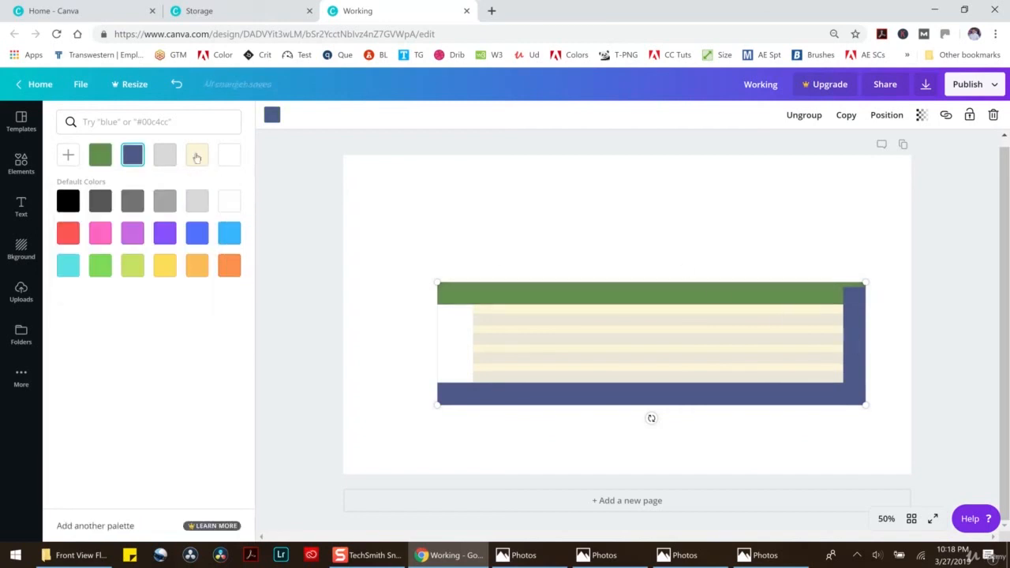
pyautogui.click(100, 155)
pyautogui.click(611, 388)
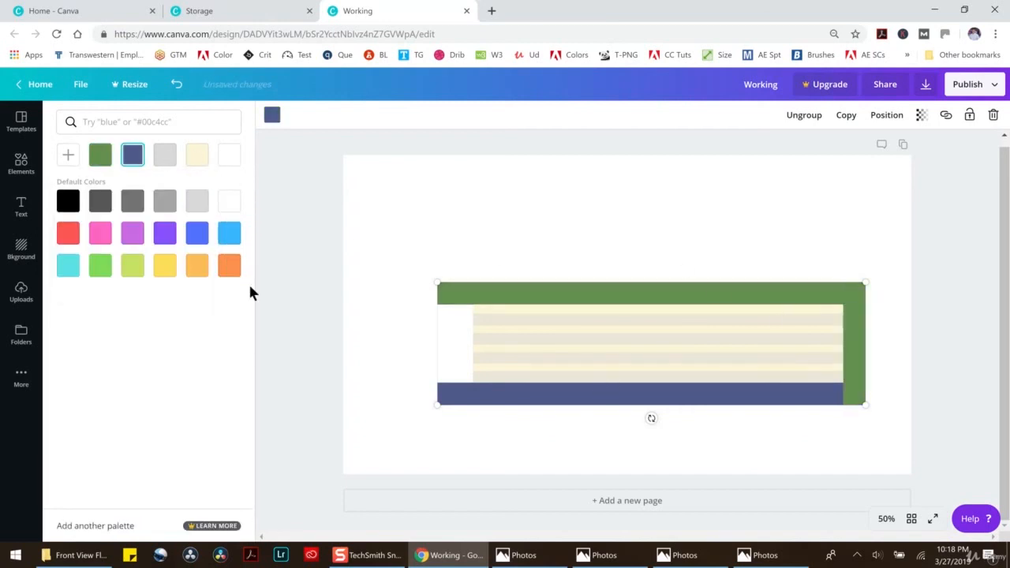
pyautogui.click(100, 156)
pyautogui.click(484, 221)
# Copy the green book into the Storage design, shrink it slightly smaller than the blue book, and stack it on top, offset left
pyautogui.moveTo(382, 208); pyautogui.dragTo(959, 469)
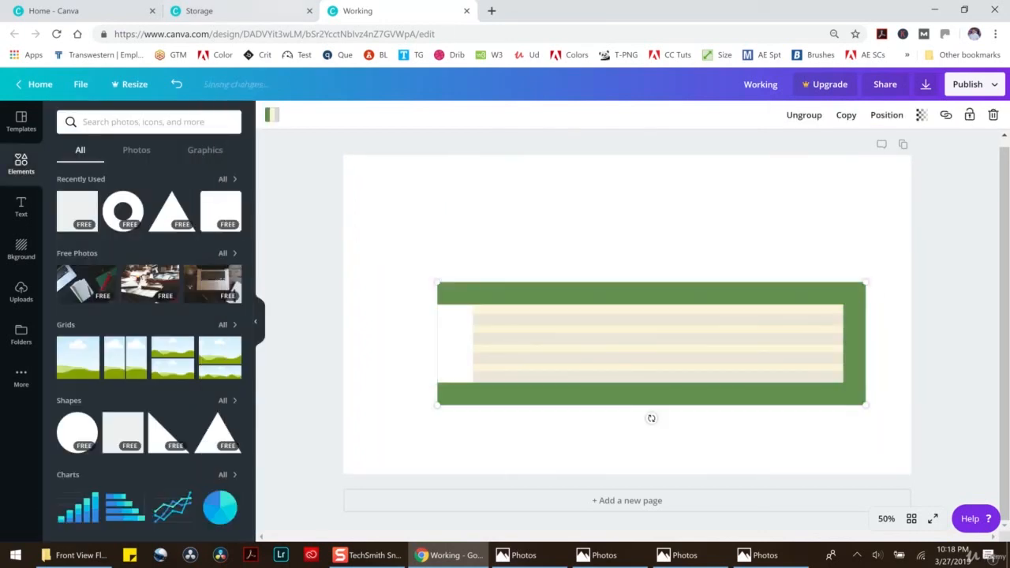
pyautogui.click(227, 11)
pyautogui.hotkey('ctrl', 'v')
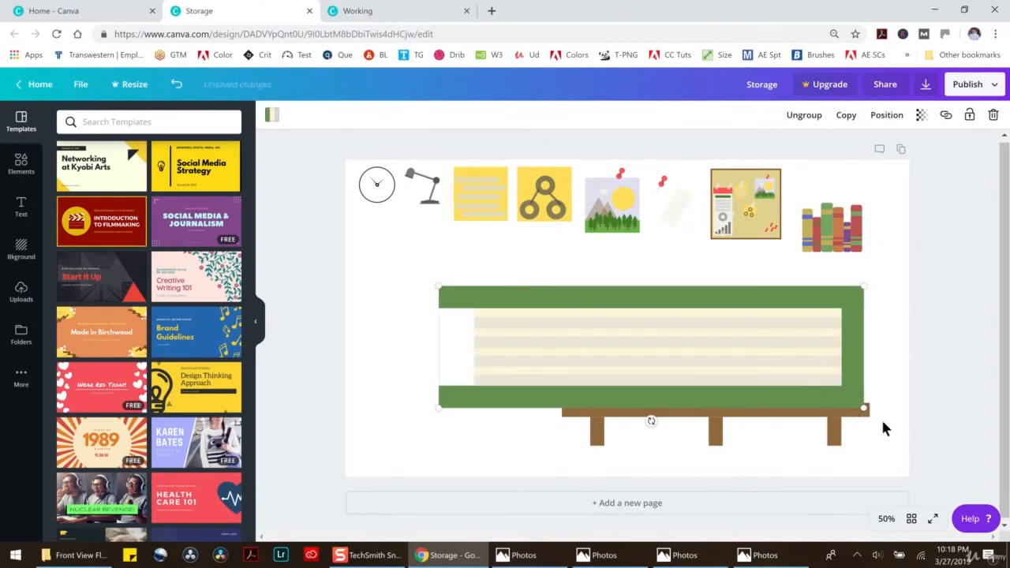
pyautogui.moveTo(867, 411); pyautogui.dragTo(830, 372)
pyautogui.moveTo(808, 364); pyautogui.dragTo(817, 371)
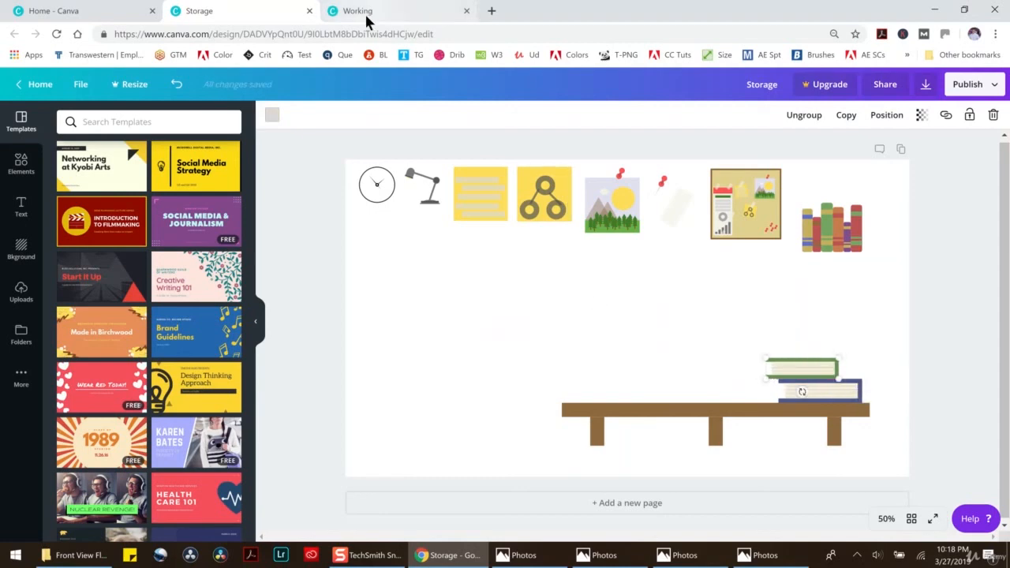
# In the Working design, recolor the green book's top bar with a custom muted mustard yellow based on the default yellow
pyautogui.click(365, 14)
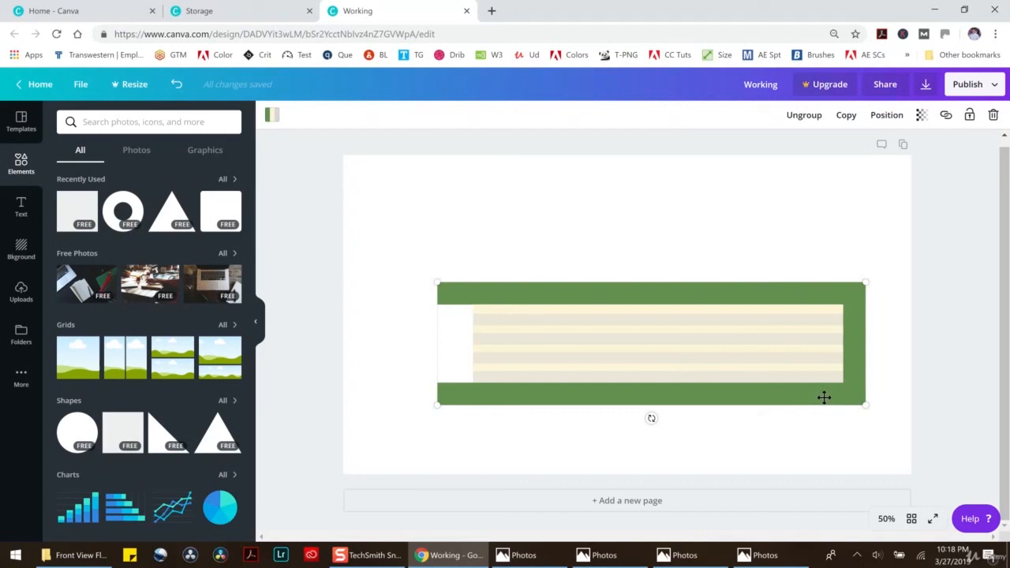
pyautogui.click(270, 115)
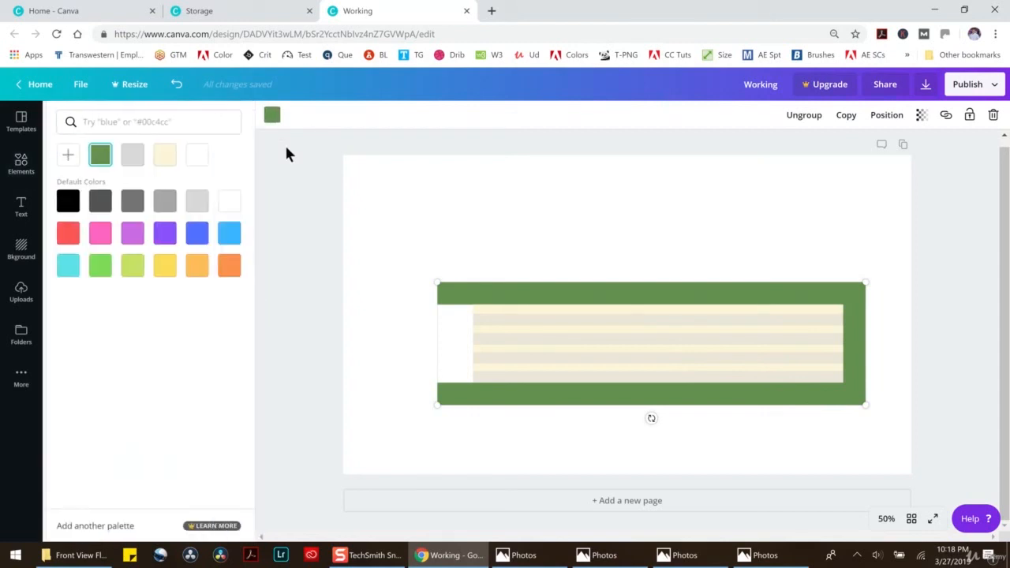
pyautogui.click(164, 265)
pyautogui.click(68, 155)
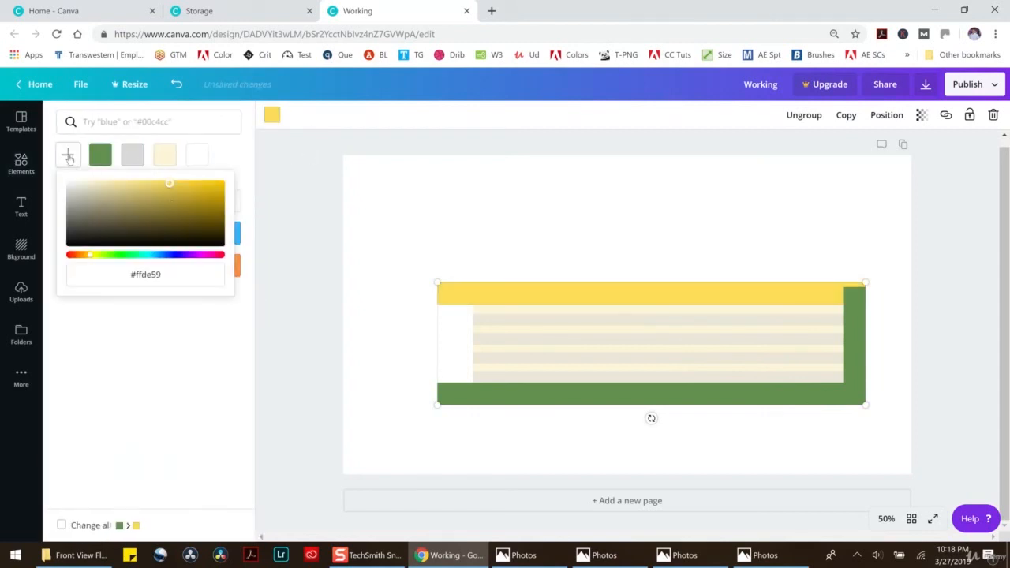
pyautogui.moveTo(157, 207); pyautogui.dragTo(144, 194)
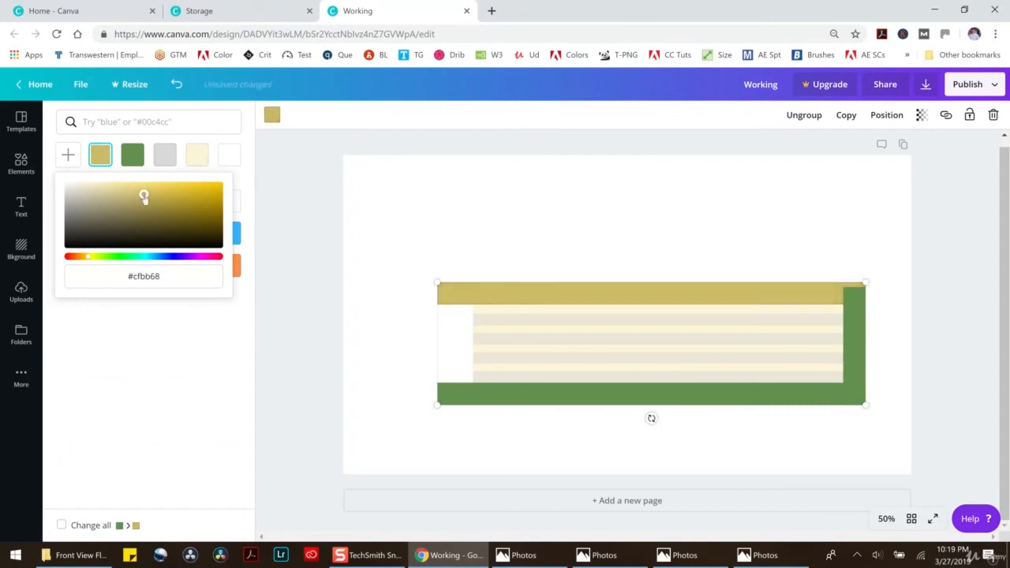
pyautogui.moveTo(142, 201)
pyautogui.mouseDown()
pyautogui.moveTo(130, 197)
pyautogui.moveTo(152, 194)
pyautogui.mouseUp()
pyautogui.click(345, 189)
# Apply the same custom mustard yellow to the book's spine and bottom bar
pyautogui.click(849, 327)
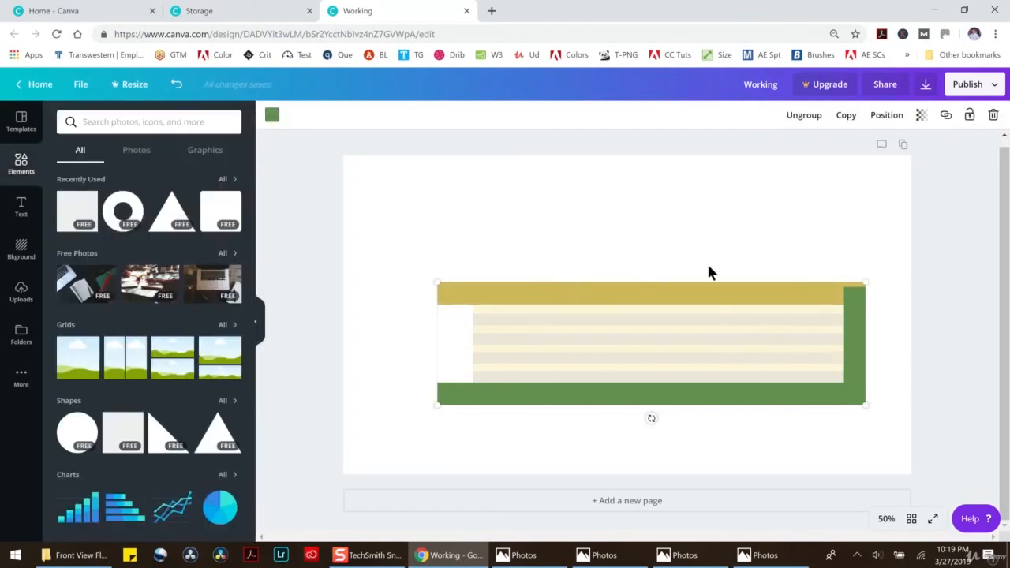
pyautogui.click(271, 115)
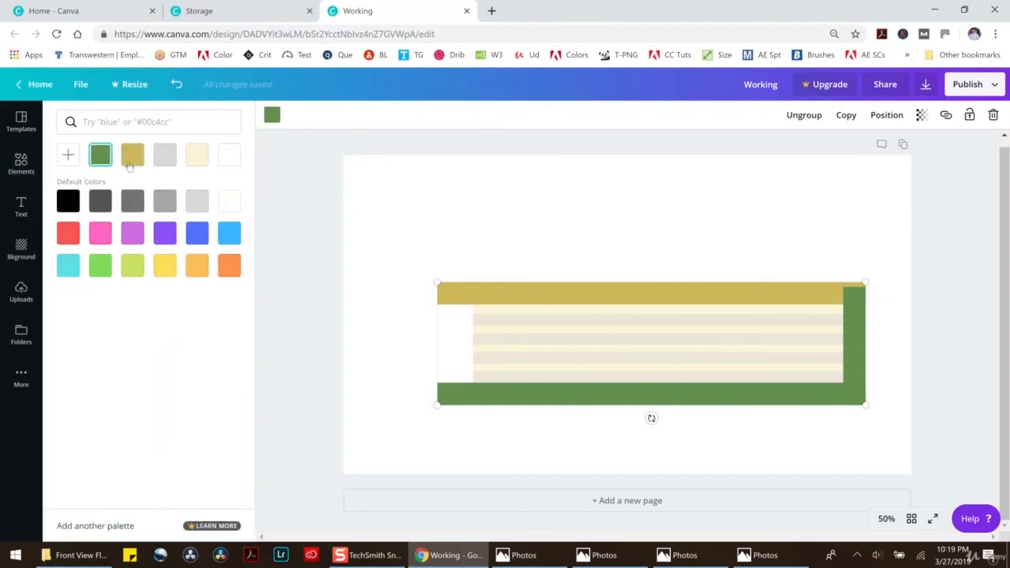
pyautogui.click(133, 155)
pyautogui.click(639, 394)
pyautogui.click(132, 155)
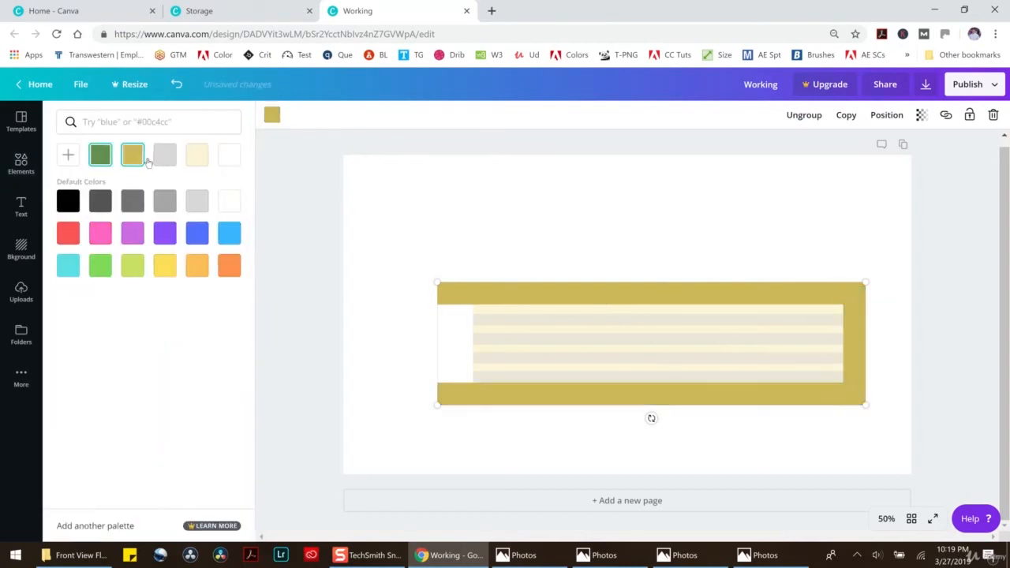
# Copy the mustard book into the Storage design and stack it on the green book, its spine aligned with the blue book's
pyautogui.click(567, 236)
pyautogui.moveTo(372, 192); pyautogui.dragTo(948, 471)
pyautogui.click(229, 11)
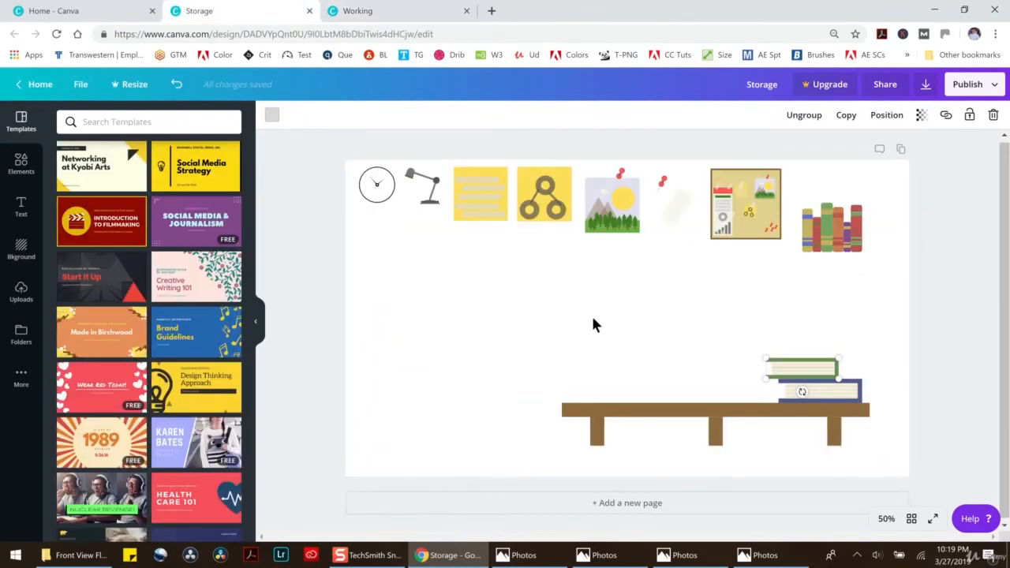
pyautogui.hotkey('ctrl', 'v')
pyautogui.moveTo(864, 405); pyautogui.dragTo(823, 347)
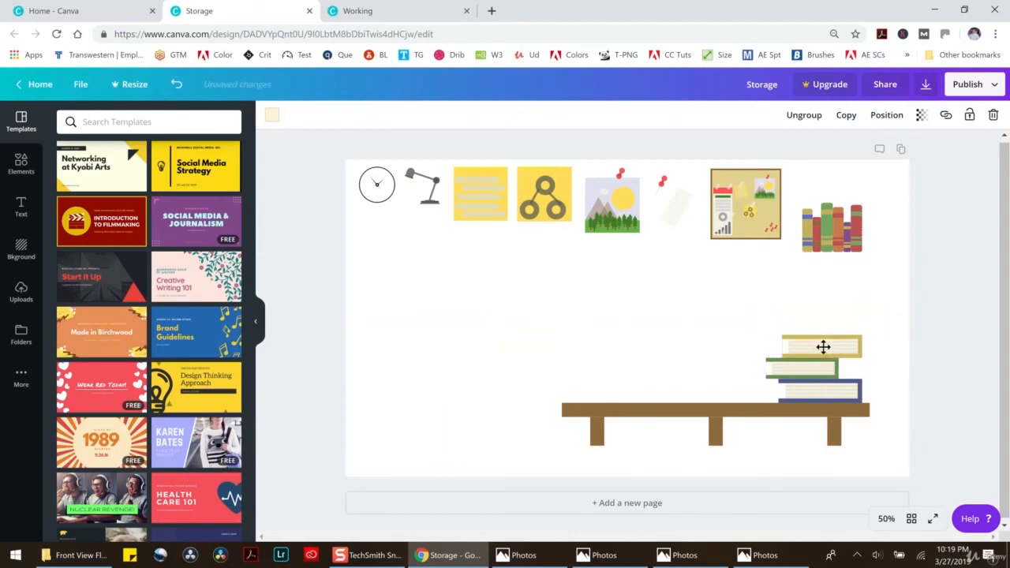
pyautogui.click(765, 305)
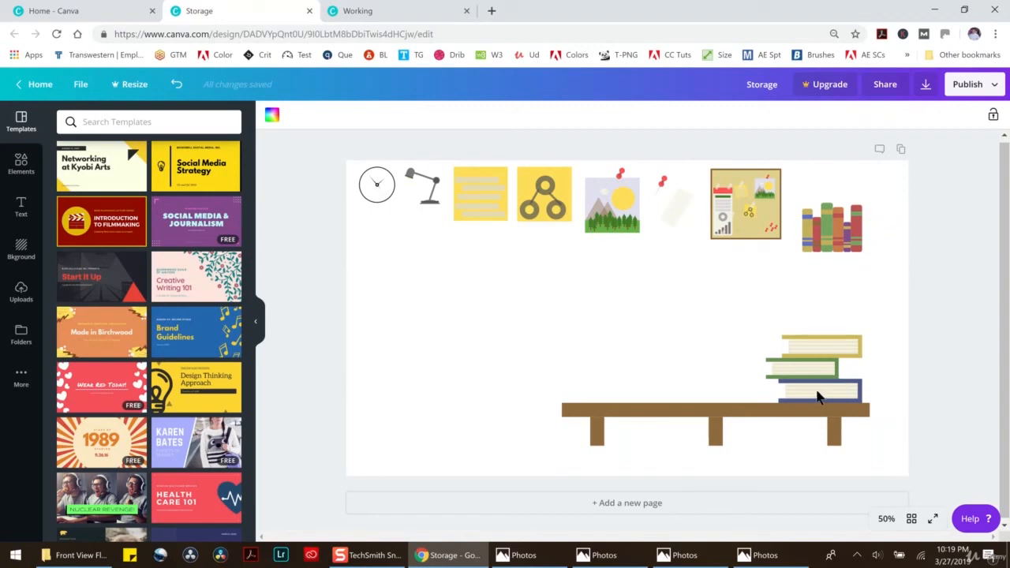
# Group the three stacked books, lift the group off the shelf, and shrink it to about 154 by 109
pyautogui.moveTo(720, 307); pyautogui.dragTo(867, 395)
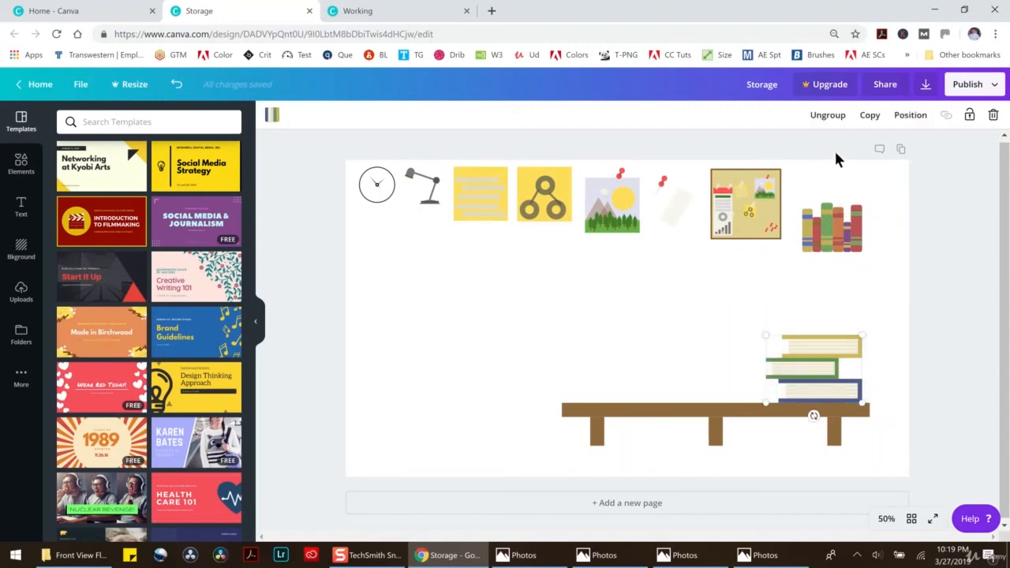
pyautogui.click(834, 117)
pyautogui.click(834, 116)
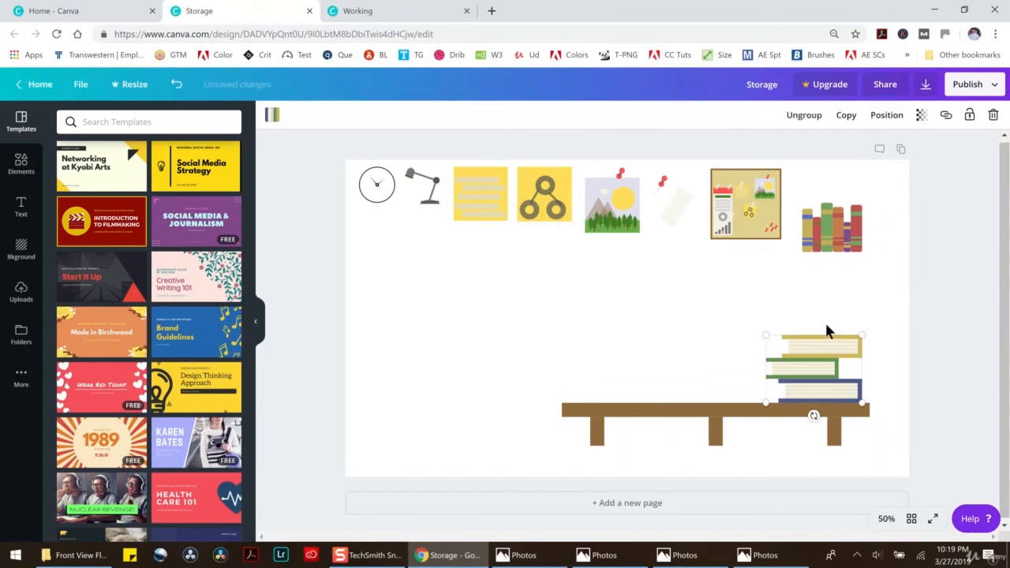
pyautogui.moveTo(825, 369); pyautogui.dragTo(820, 325)
pyautogui.moveTo(859, 357); pyautogui.dragTo(806, 321)
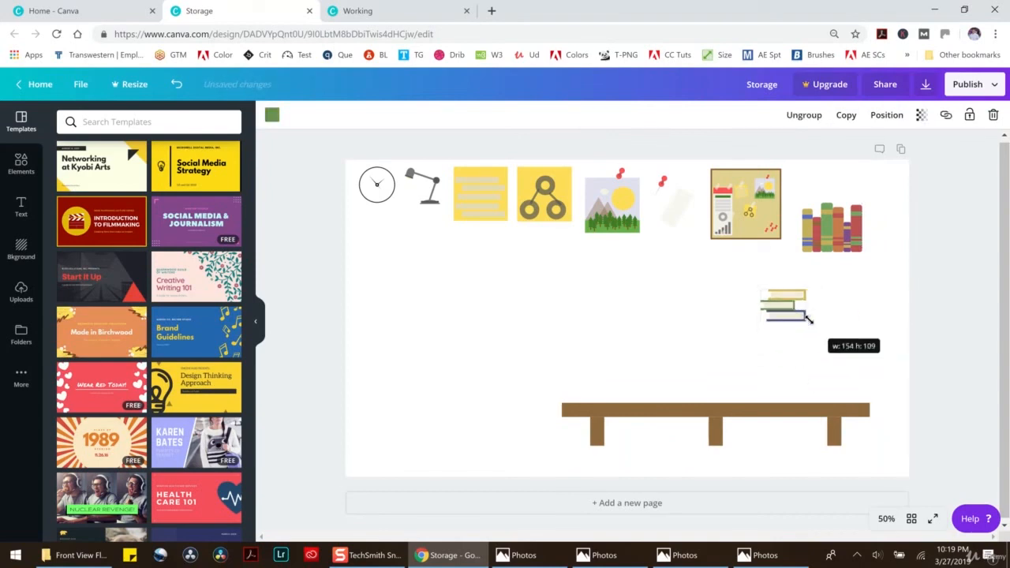
# Shrink the brown shelf and place it in the page's upper right corner, above the row of upright books
pyautogui.click(830, 426)
pyautogui.moveTo(875, 450); pyautogui.dragTo(647, 373)
pyautogui.moveTo(591, 409); pyautogui.dragTo(830, 178)
# Shrink the upright books slightly and set the stacked book group beside them, beneath the small shelf
pyautogui.moveTo(797, 311); pyautogui.dragTo(902, 283)
pyautogui.click(853, 245)
pyautogui.moveTo(863, 251); pyautogui.dragTo(842, 236)
pyautogui.moveTo(862, 291); pyautogui.dragTo(870, 225)
pyautogui.click(818, 294)
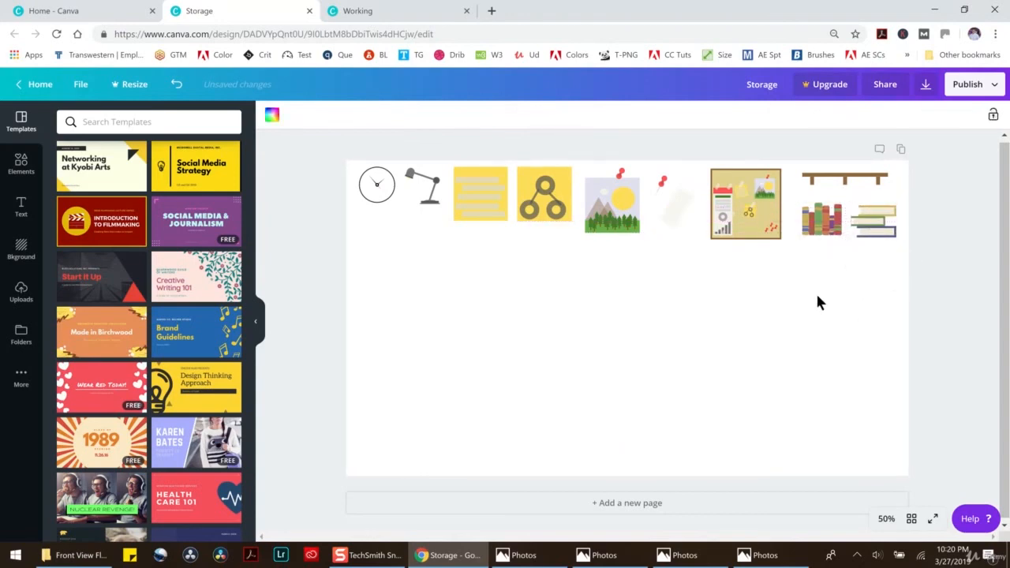